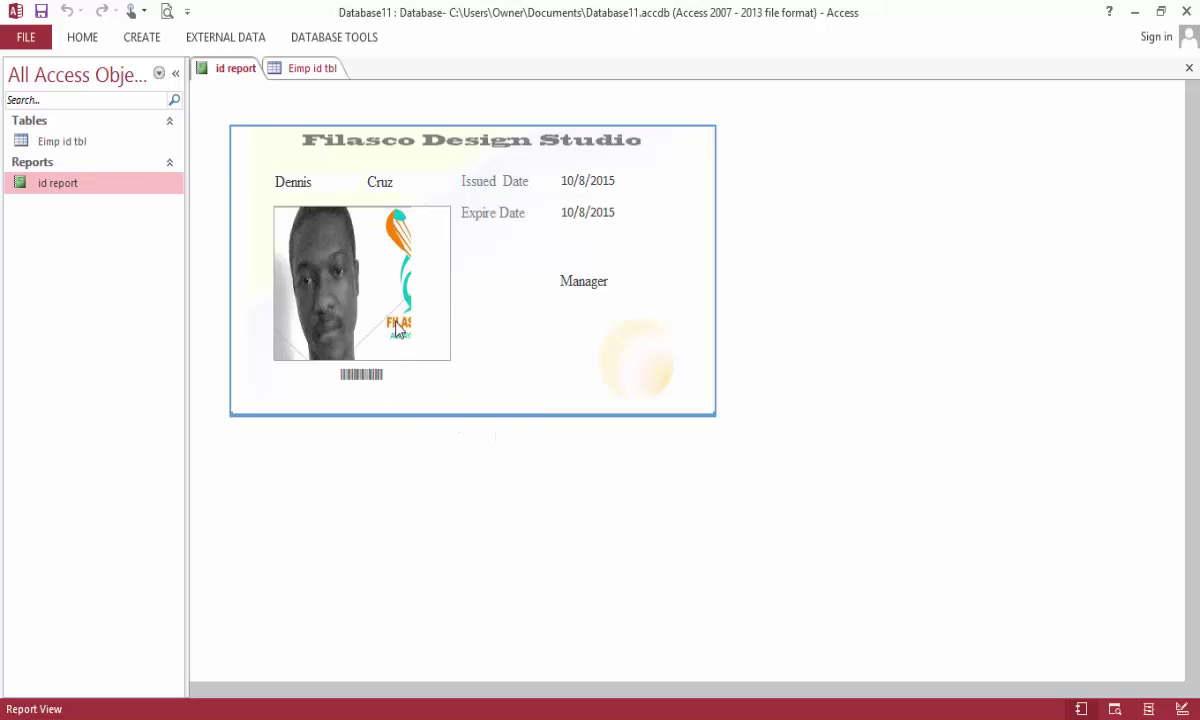
# Add a second employee record with the employee's first and last name and position Ass. Manager.
pyautogui.click(306, 70)
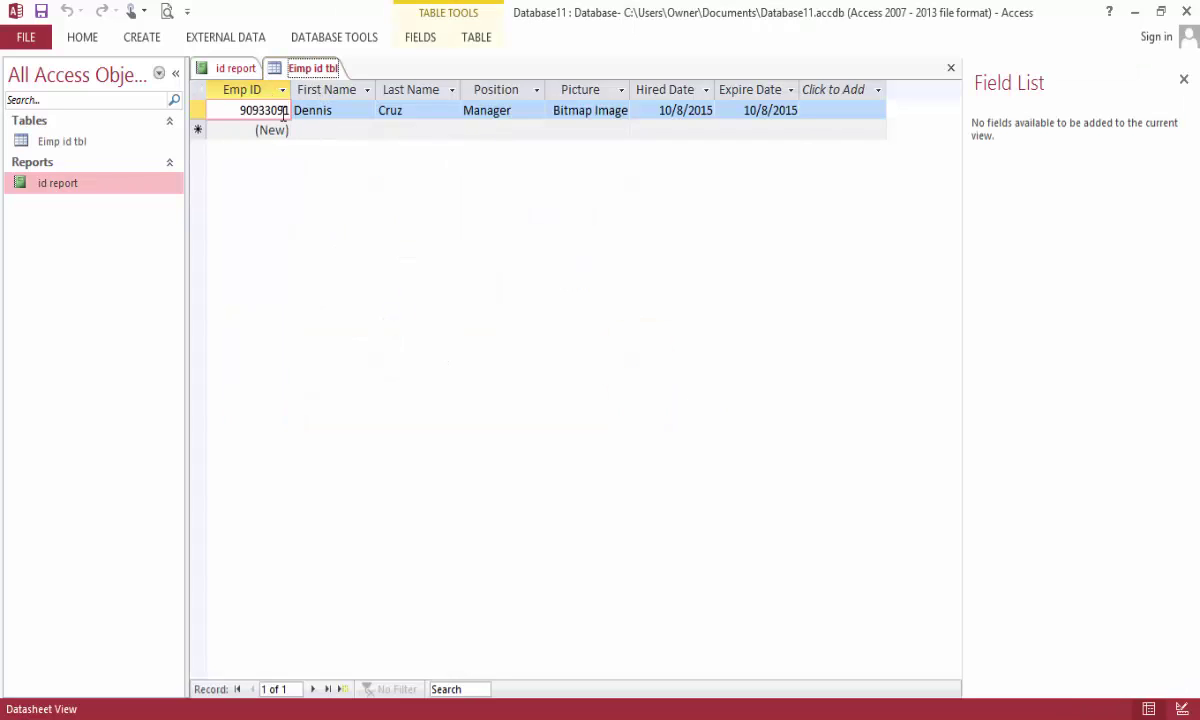
pyautogui.click(361, 130)
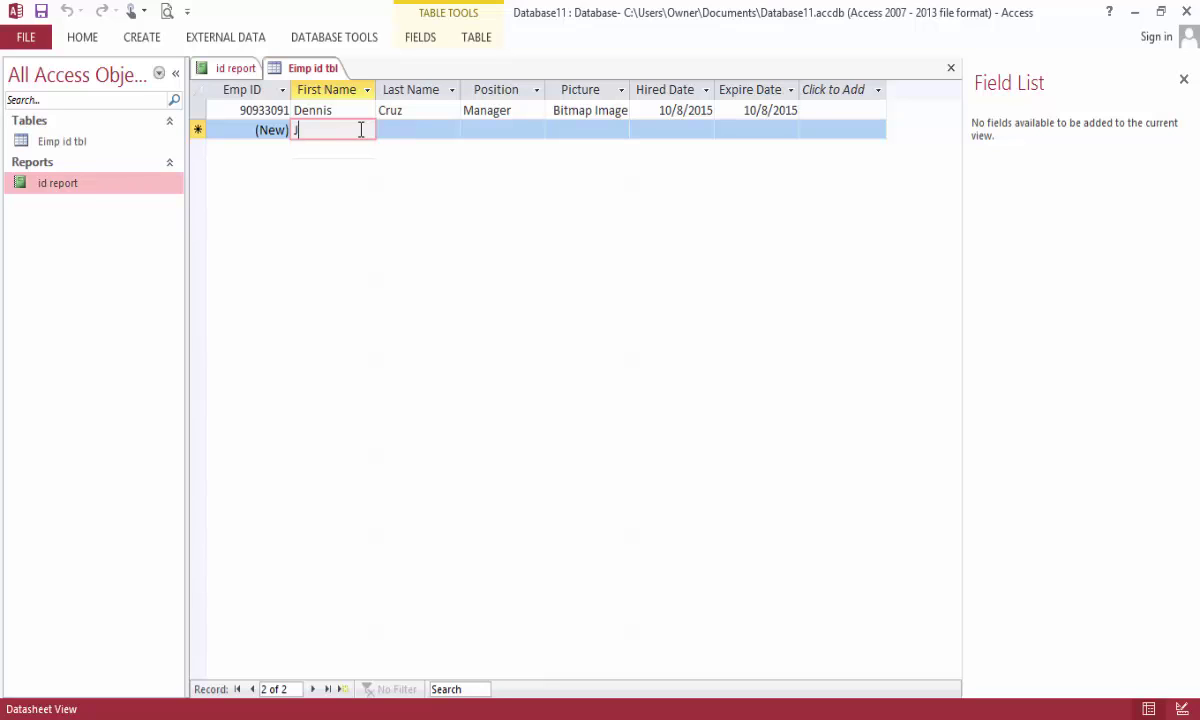
pyautogui.write('James')
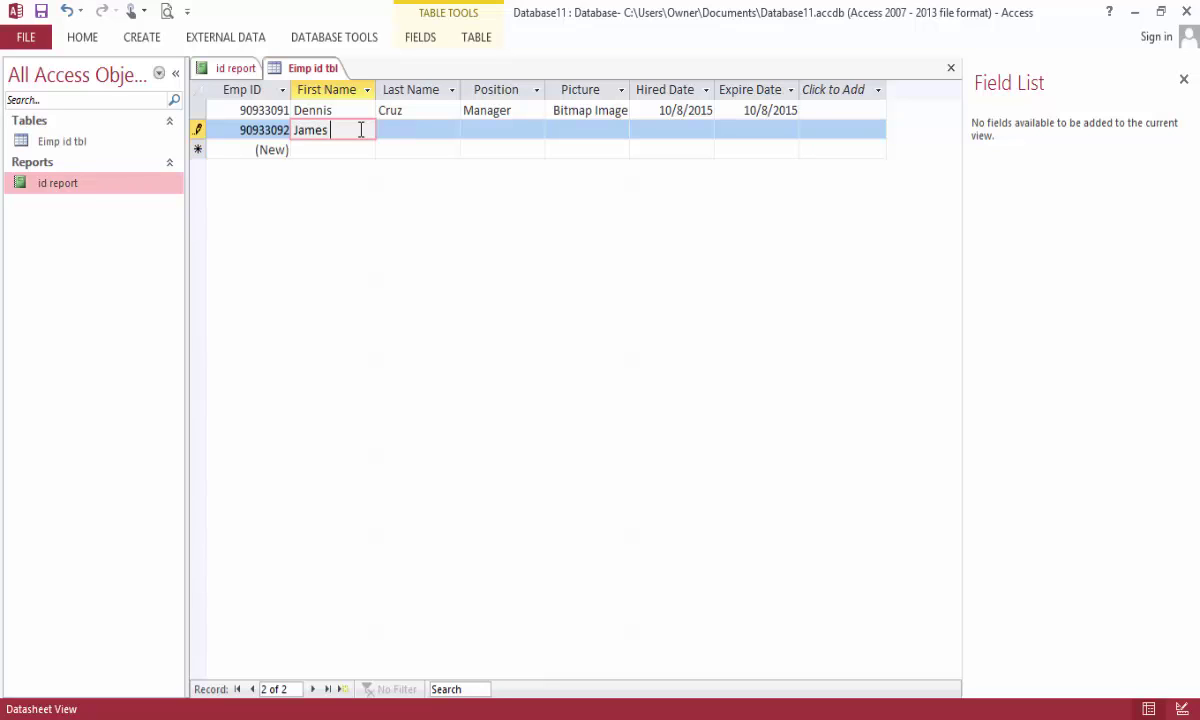
pyautogui.press('Tab')
pyautogui.hotkey('shift', 'space')
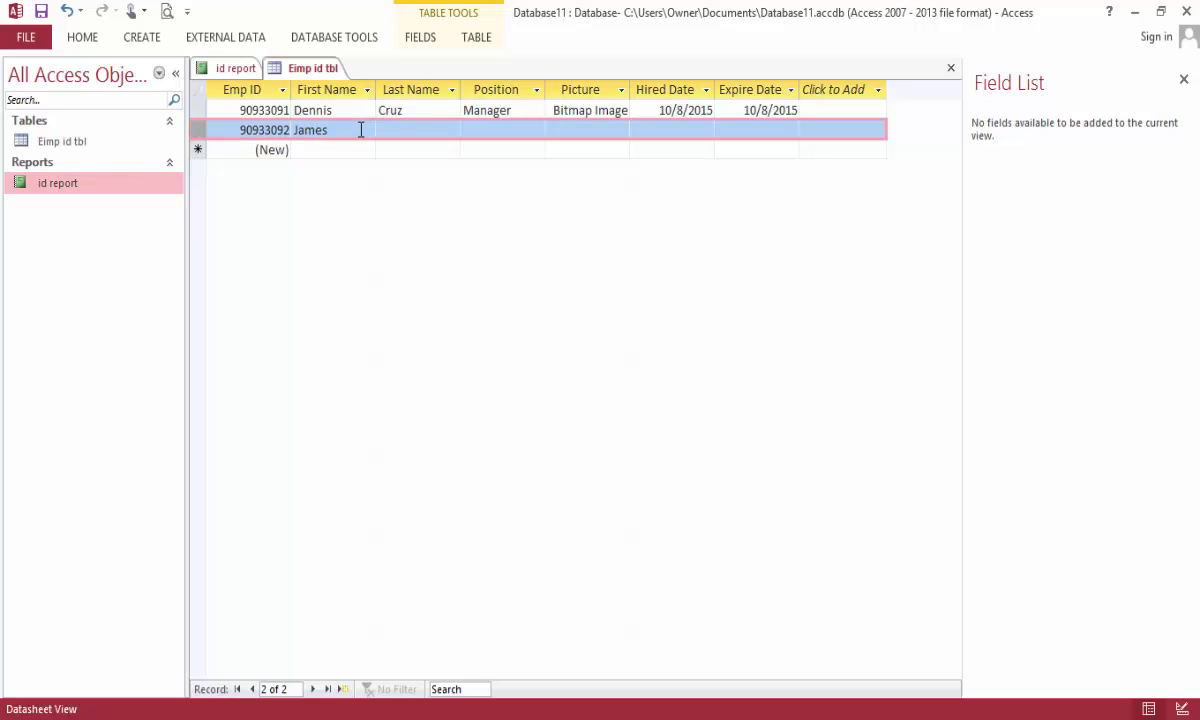
pyautogui.click(392, 130)
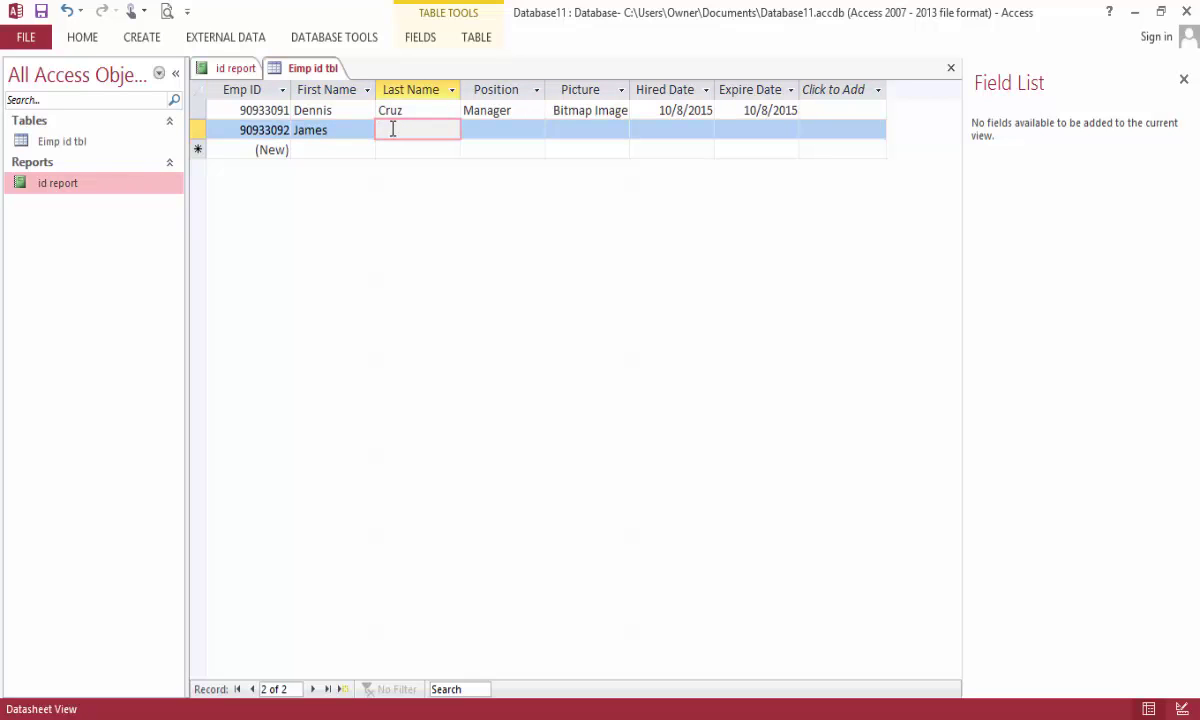
pyautogui.write('Brown')
pyautogui.press('Tab')
pyautogui.write('Ass. Manager')
pyautogui.press('Tab')
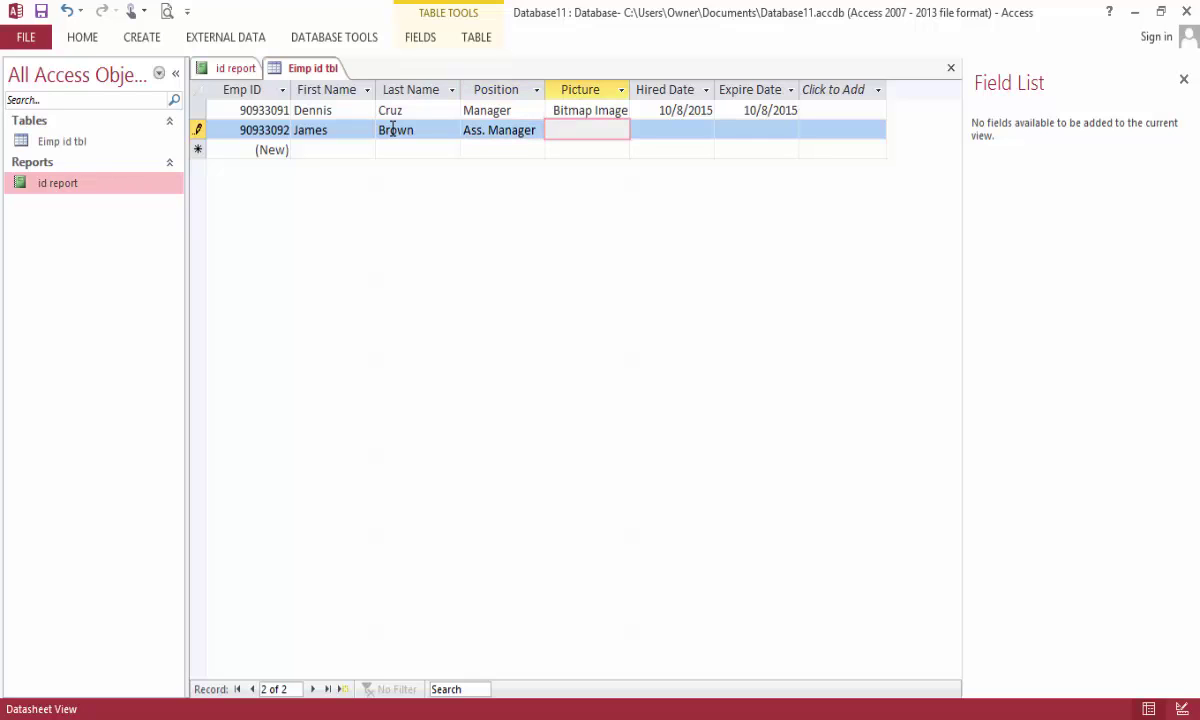
pyautogui.rightClick(617, 135)
# Insert a Bitmap Image into the Picture field containing the TPhoto_00006 photo, then exit Paint.
pyautogui.click(692, 317)
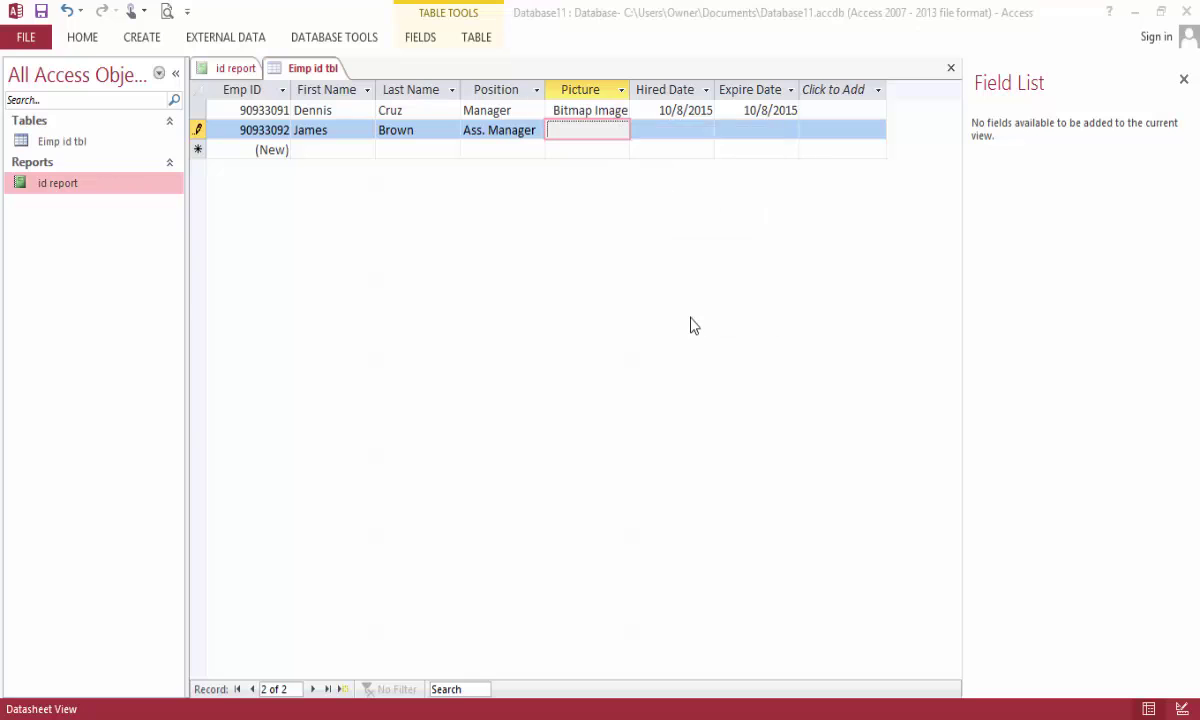
pyautogui.click(540, 257)
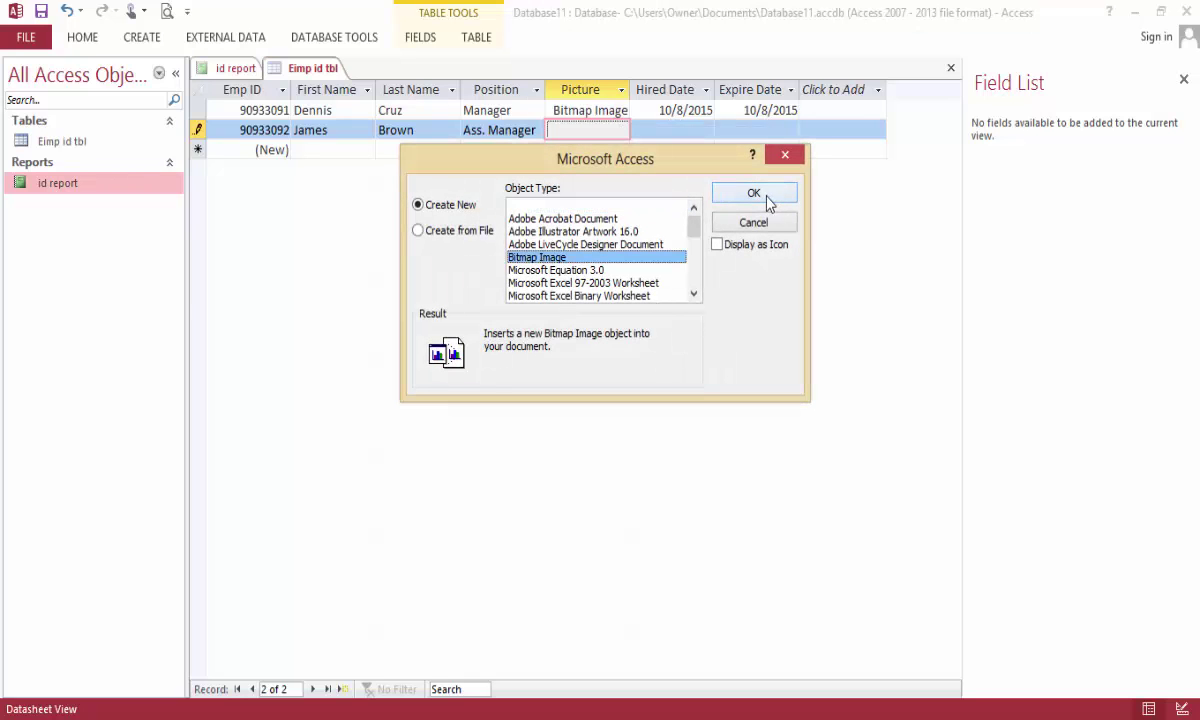
pyautogui.click(754, 194)
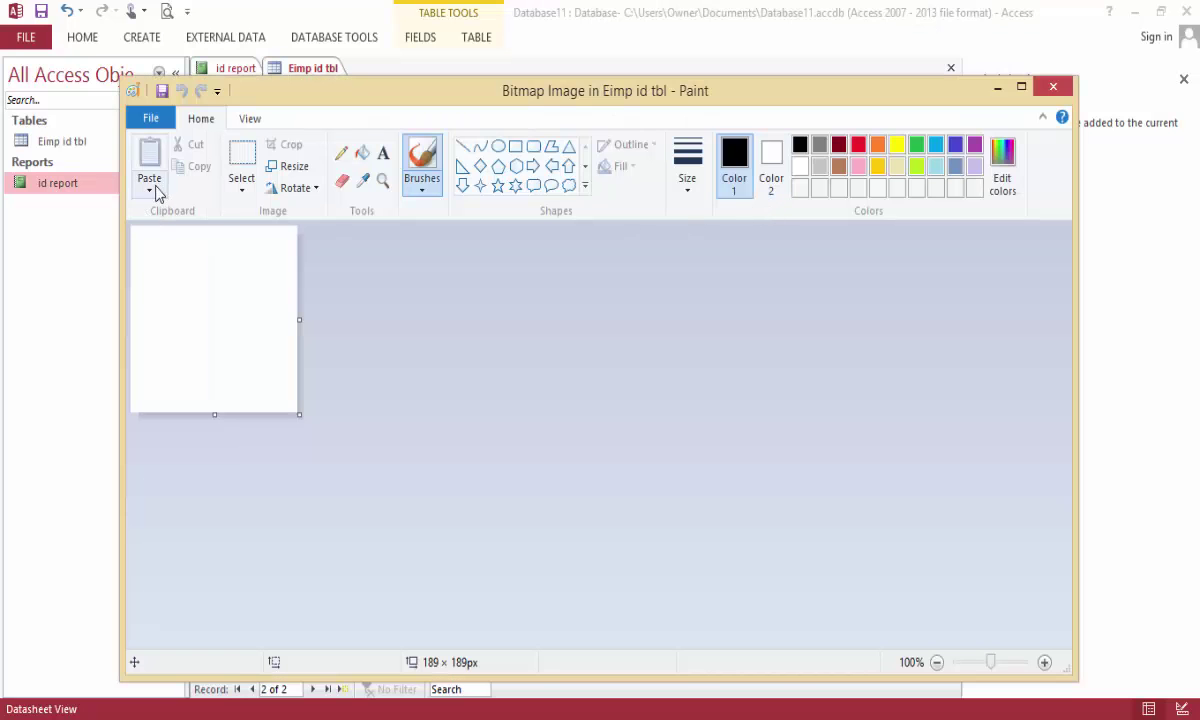
pyautogui.click(149, 192)
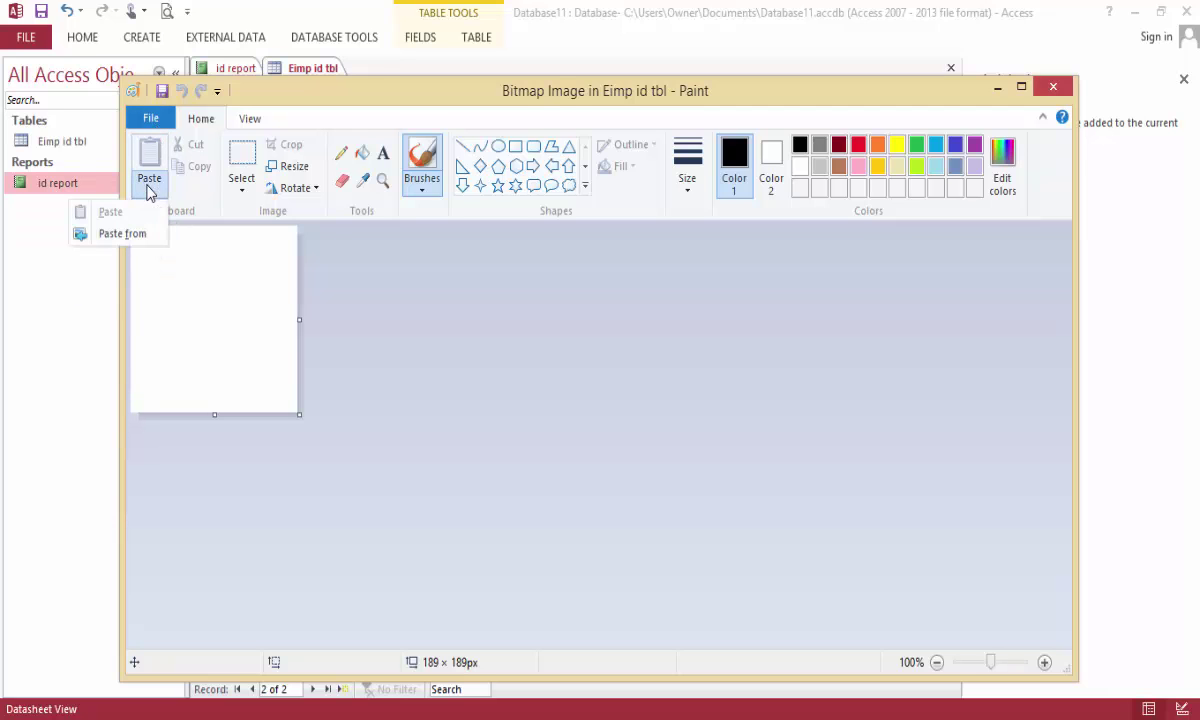
pyautogui.click(145, 234)
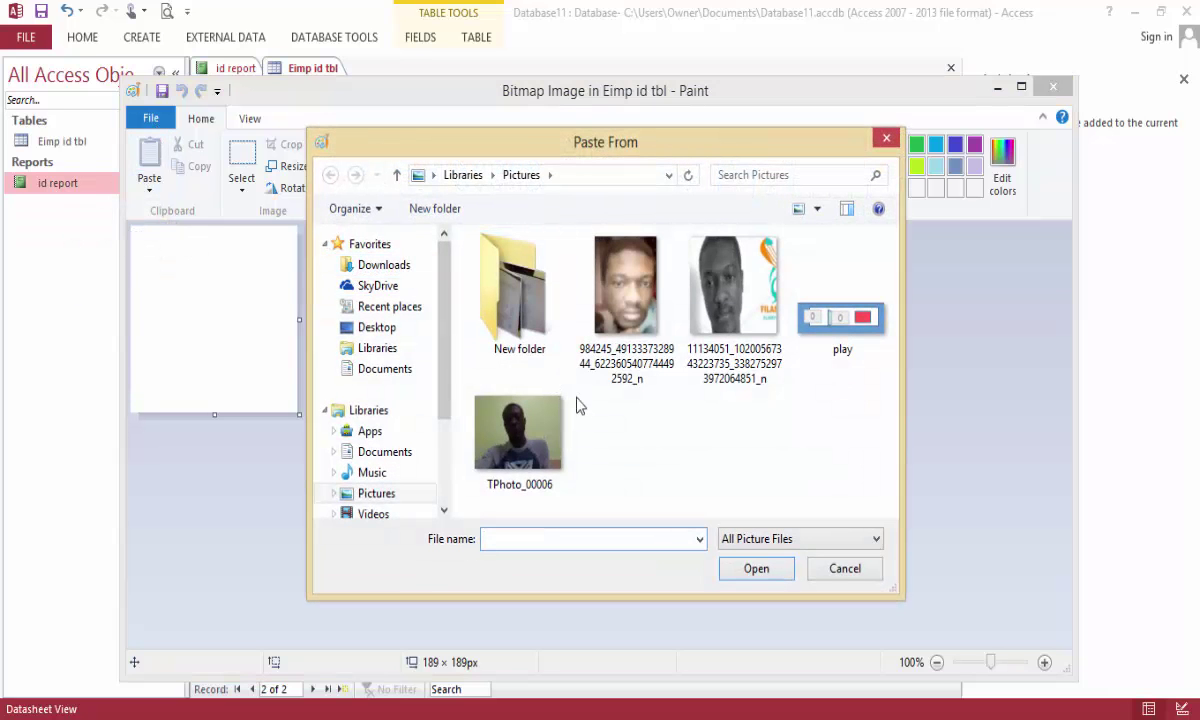
pyautogui.doubleClick(548, 438)
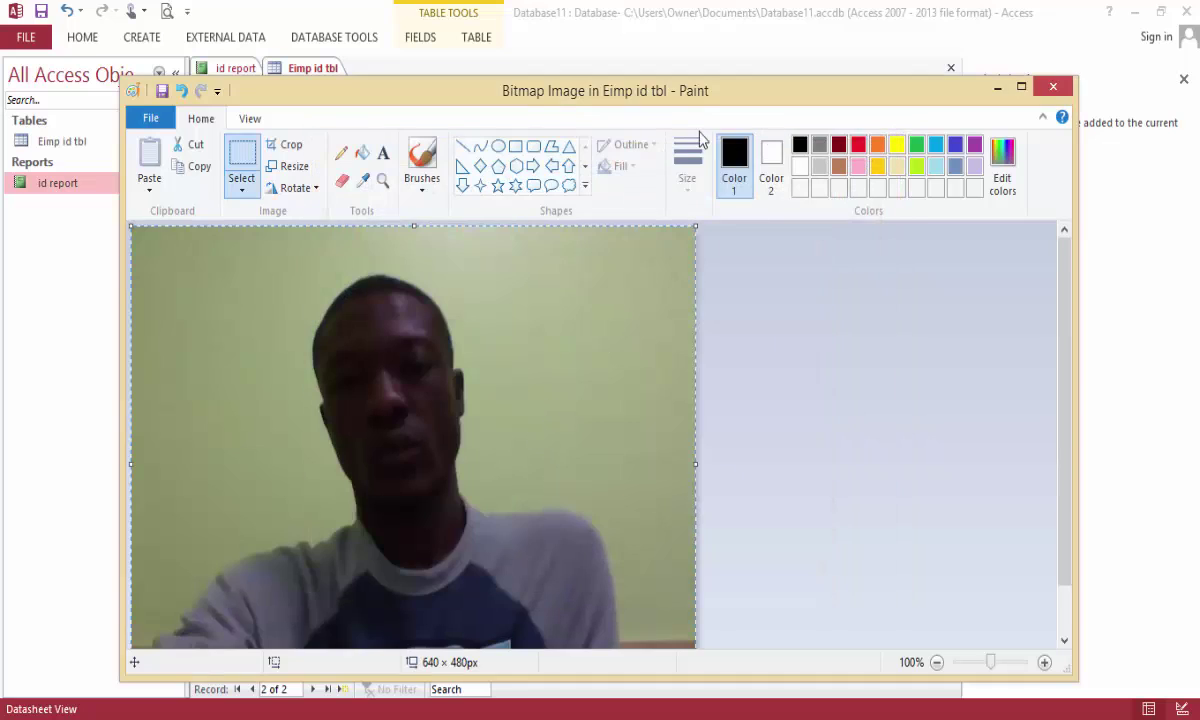
pyautogui.click(150, 118)
pyautogui.click(182, 455)
# Set the new record's Hired Date and Expire Date to today, 10/8/2015.
pyautogui.click(680, 130)
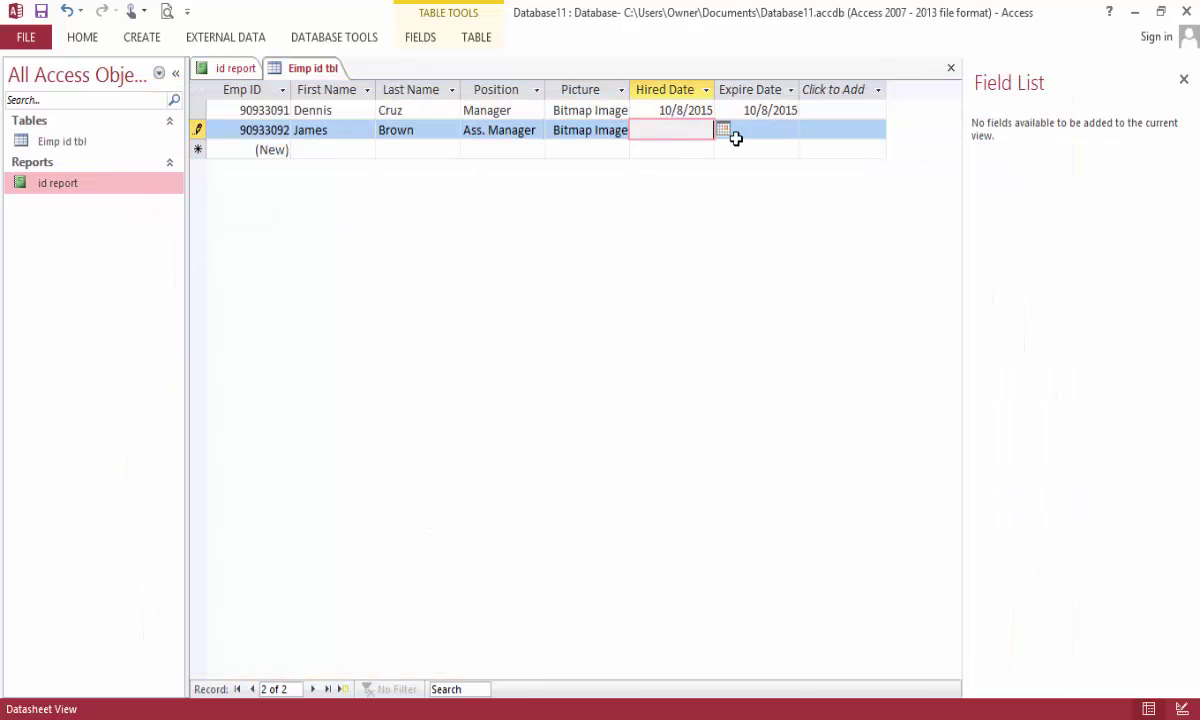
pyautogui.click(729, 132)
pyautogui.click(645, 287)
pyautogui.click(792, 130)
pyautogui.click(808, 129)
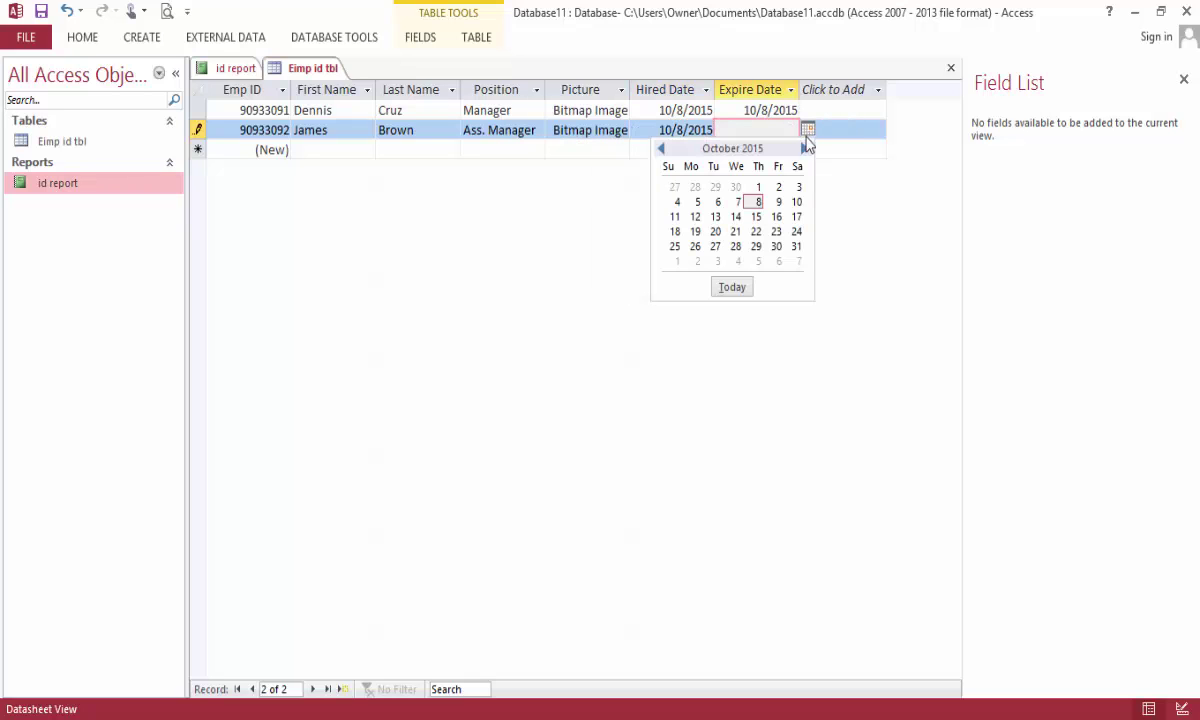
pyautogui.click(742, 287)
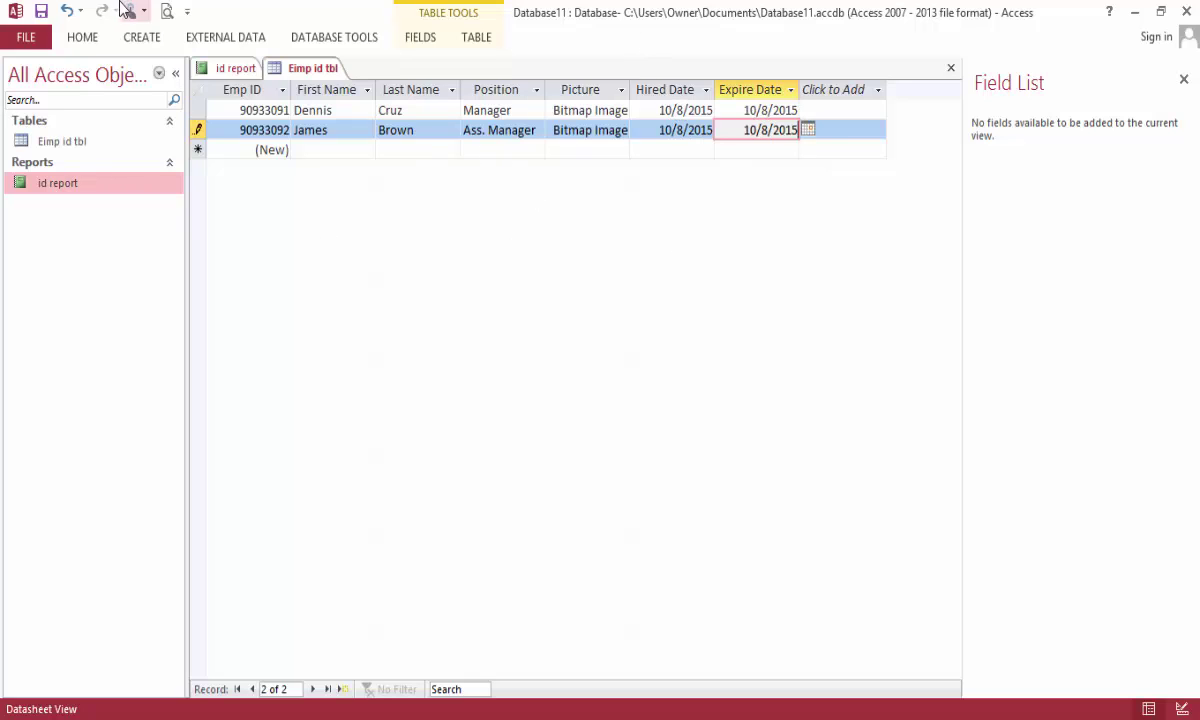
# Save the record and close all open tables and reports.
pyautogui.click(41, 10)
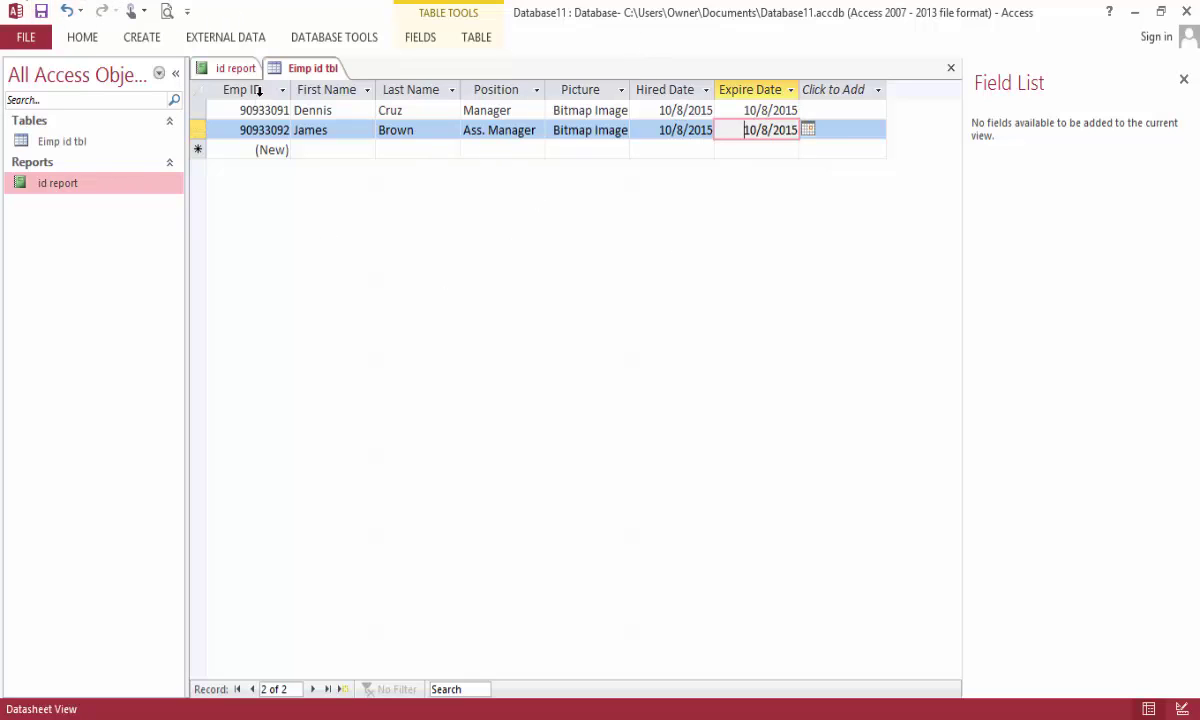
pyautogui.rightClick(300, 77)
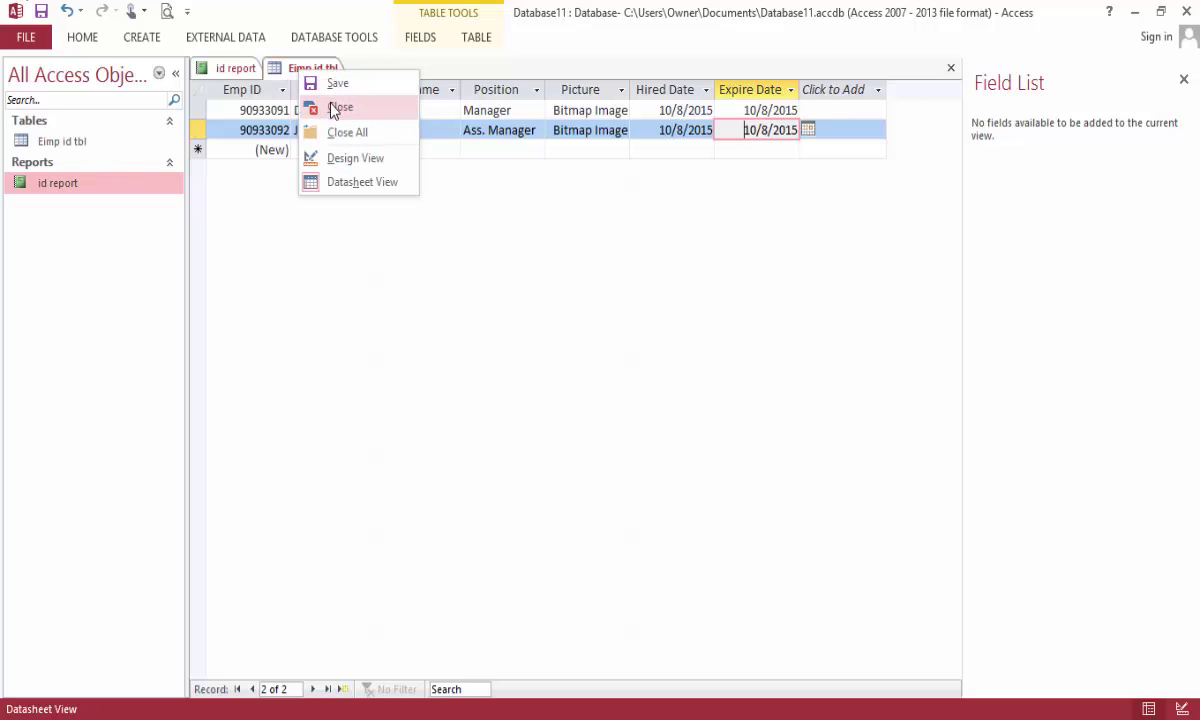
pyautogui.click(345, 131)
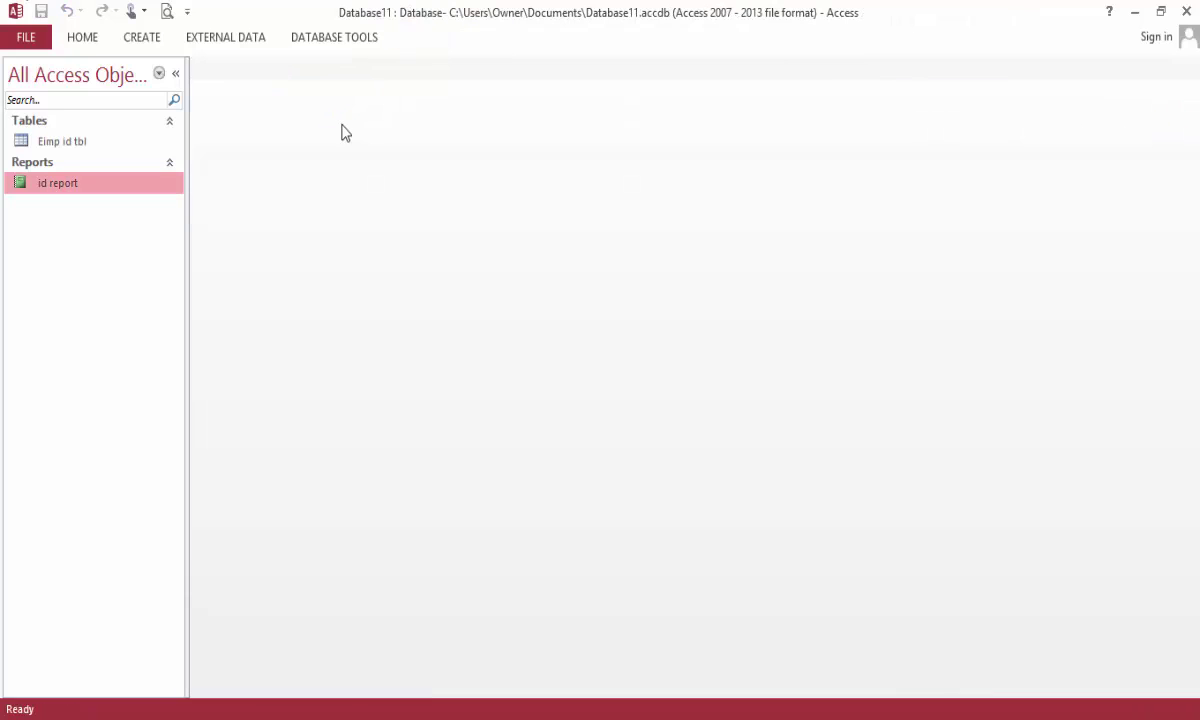
# Open the id report in Report View and scroll through the employee cards.
pyautogui.doubleClick(67, 186)
pyautogui.scroll(-2, 787, 369)
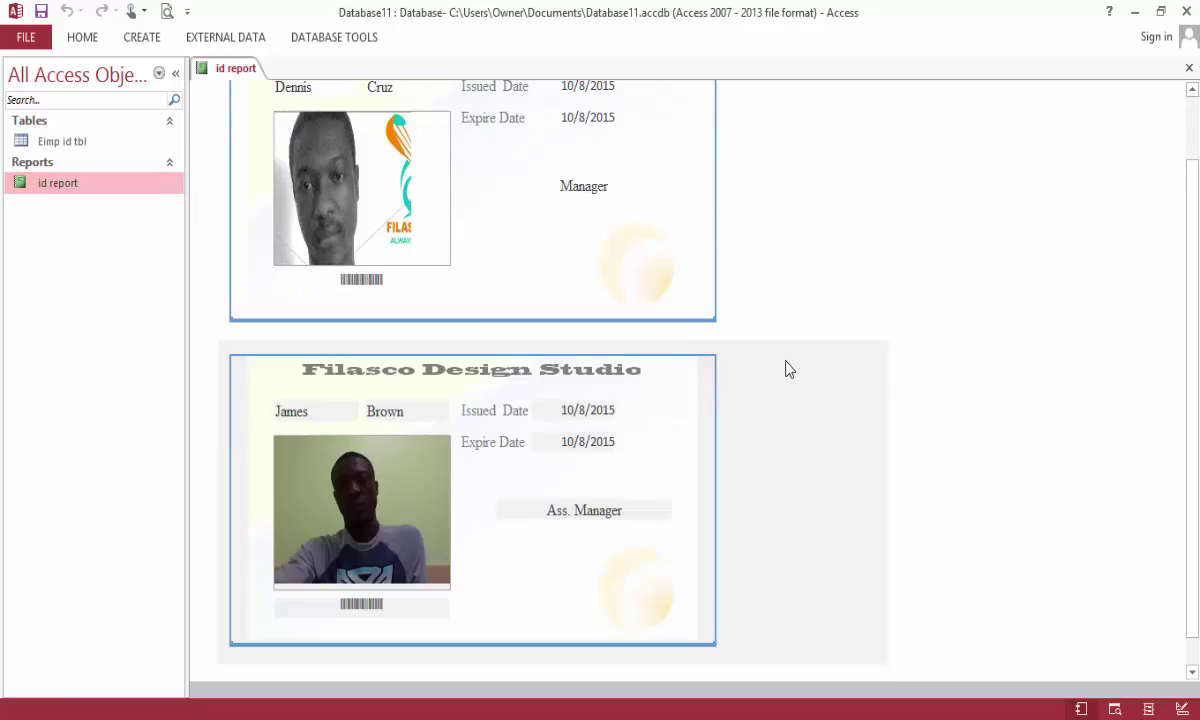
pyautogui.scroll(-1, 787, 369)
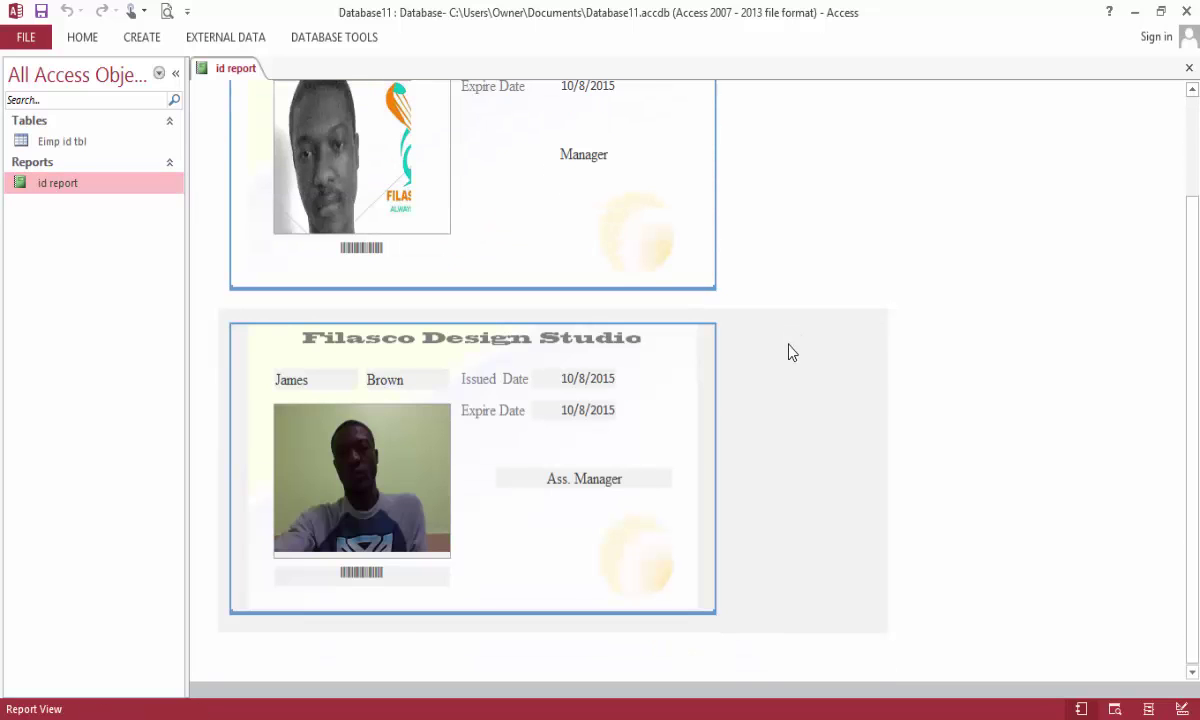
pyautogui.scroll(3, 795, 360)
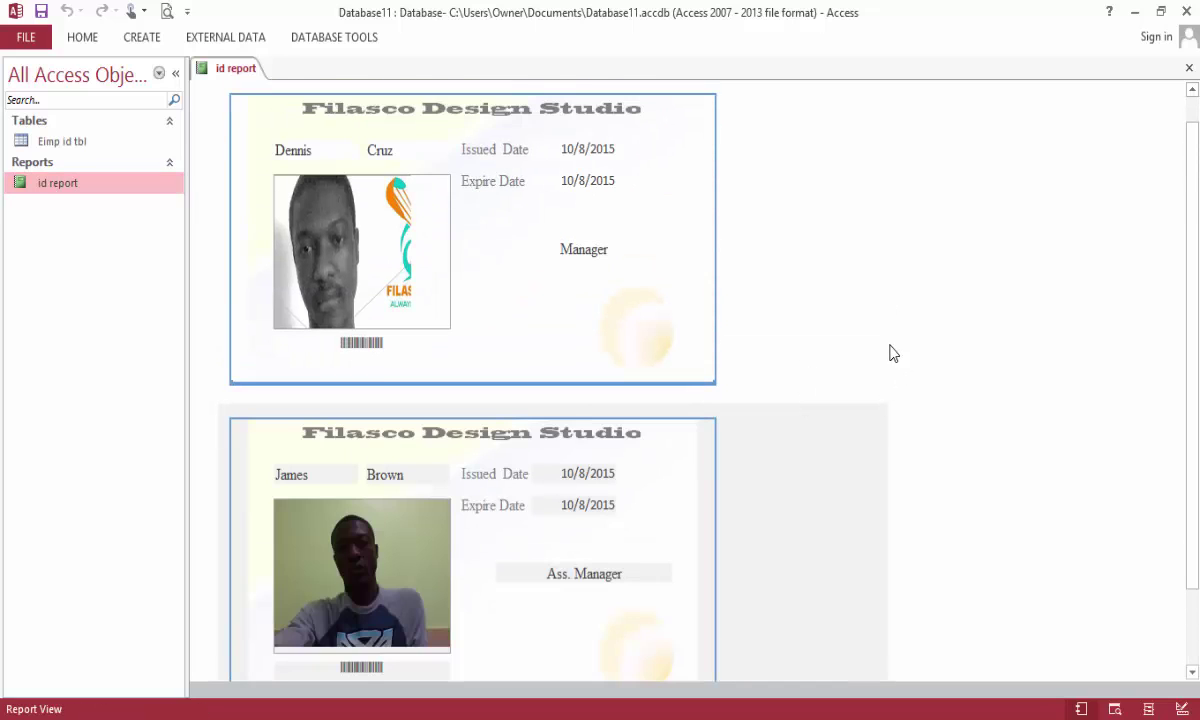
pyautogui.scroll(-2, 928, 315)
# Open the employee table to check its records, then return to the id report.
pyautogui.click(88, 145)
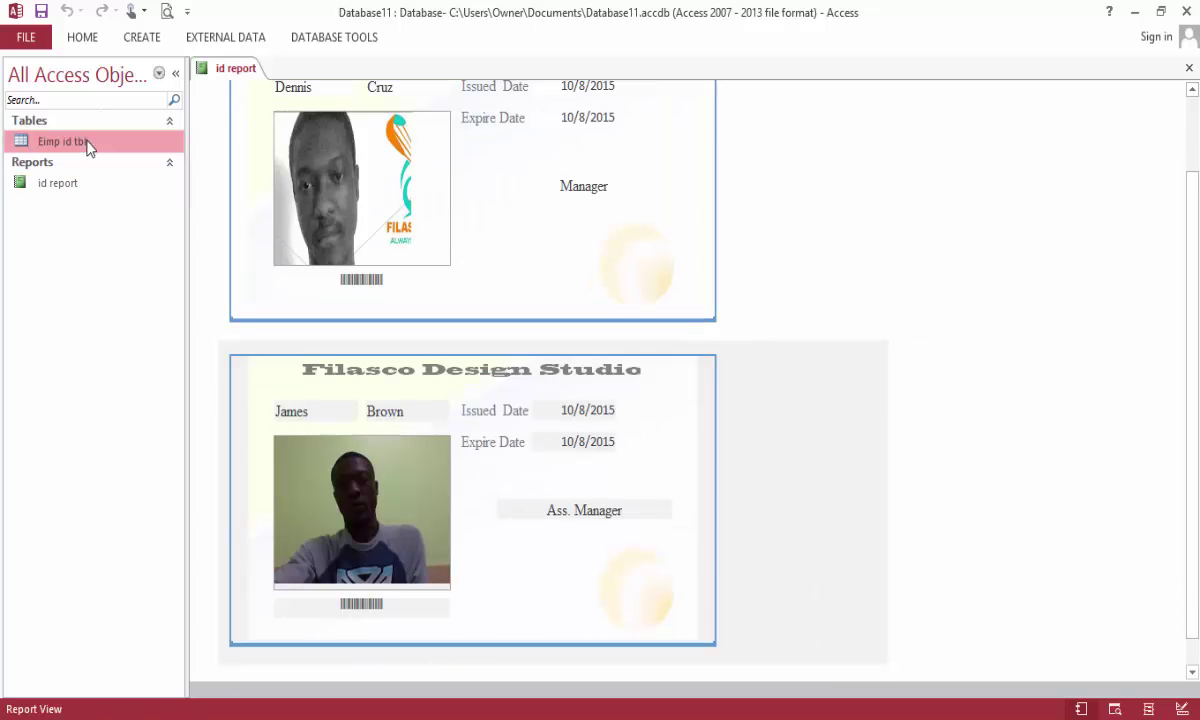
pyautogui.doubleClick(88, 145)
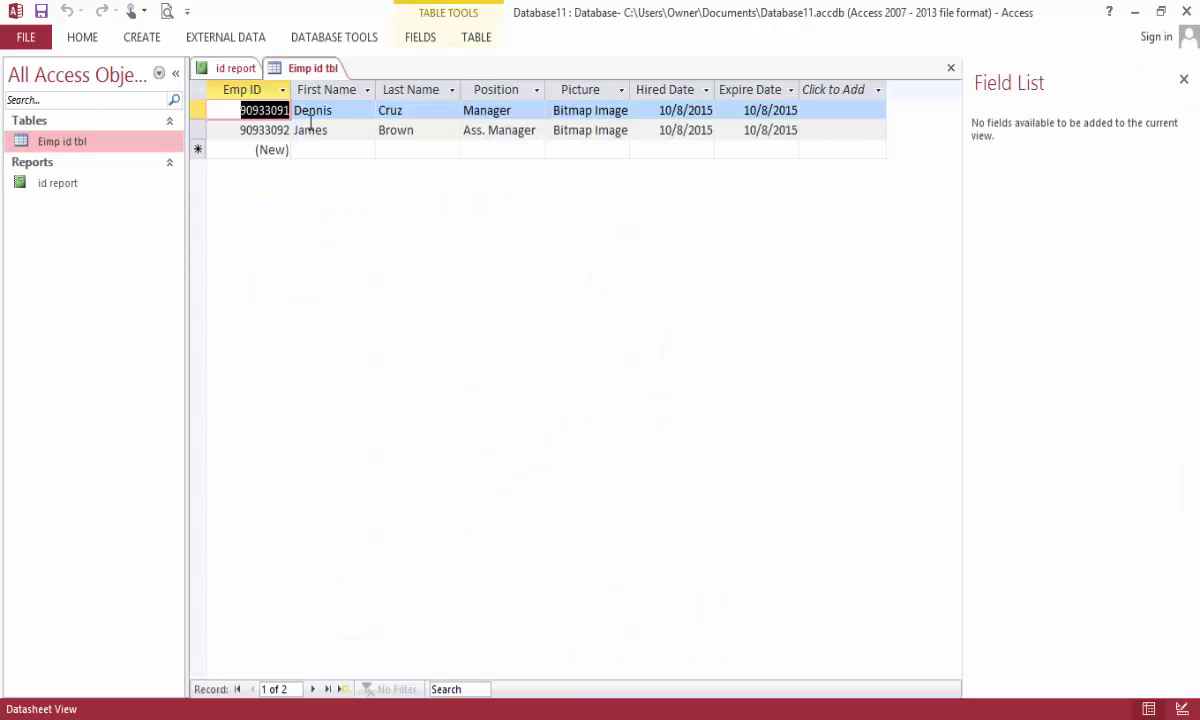
pyautogui.click(78, 188)
pyautogui.doubleClick(78, 188)
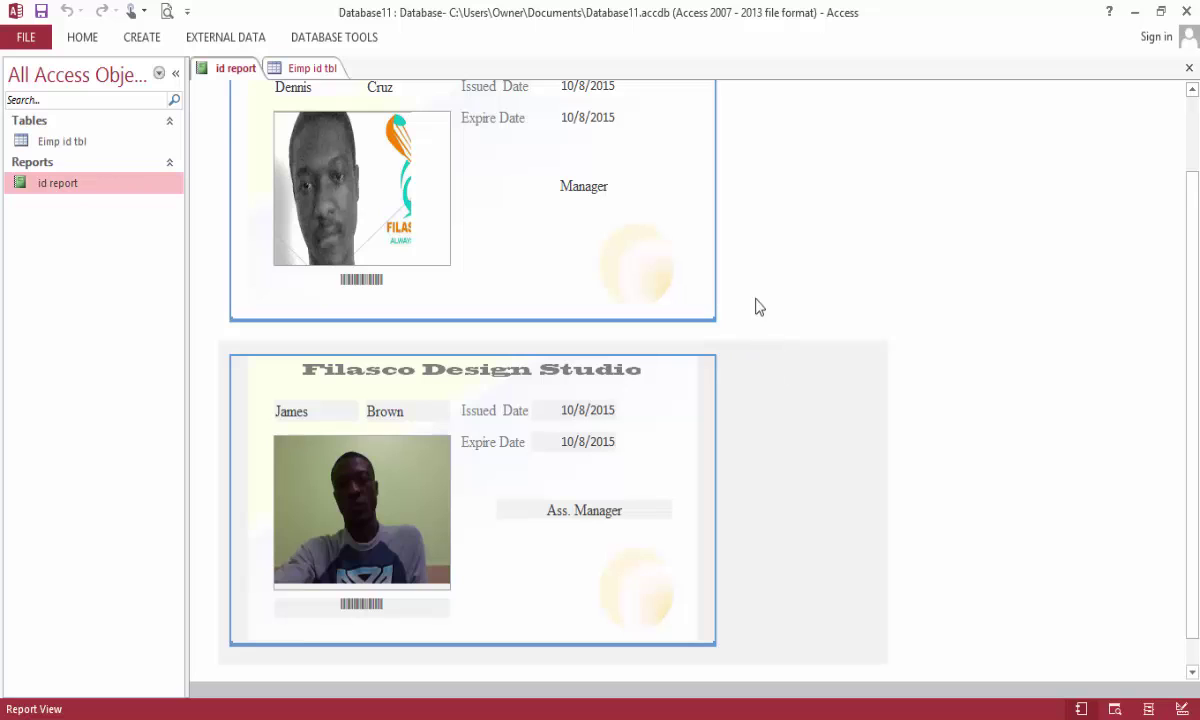
# Scroll down the report to the second card for the Ass. Manager dated 10/8/2015.
pyautogui.scroll(-1, 765, 318)
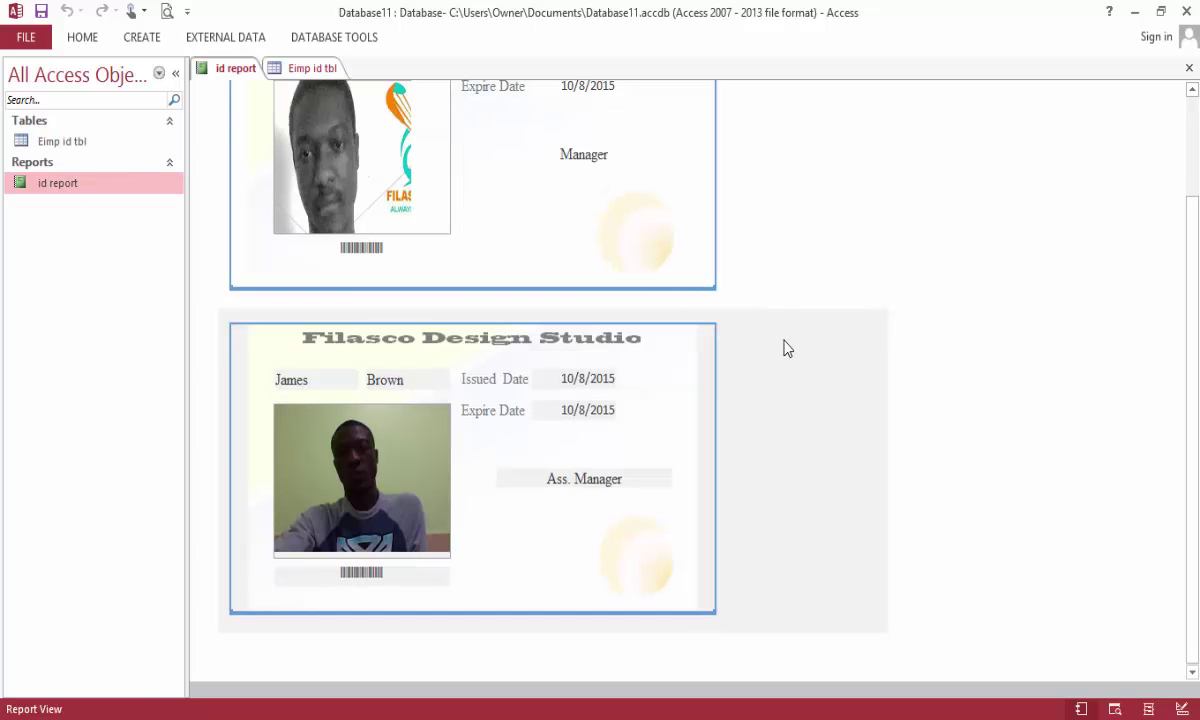
pyautogui.scroll(1, 786, 348)
pyautogui.scroll(3, 786, 348)
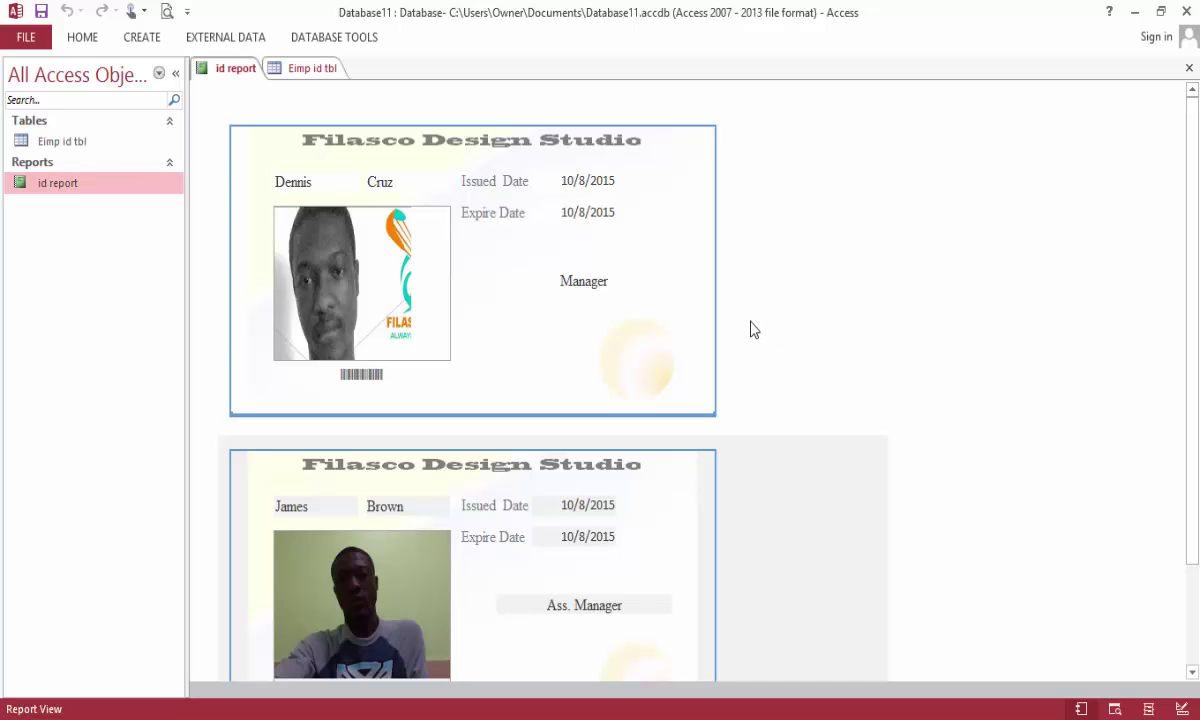
pyautogui.scroll(-1, 763, 318)
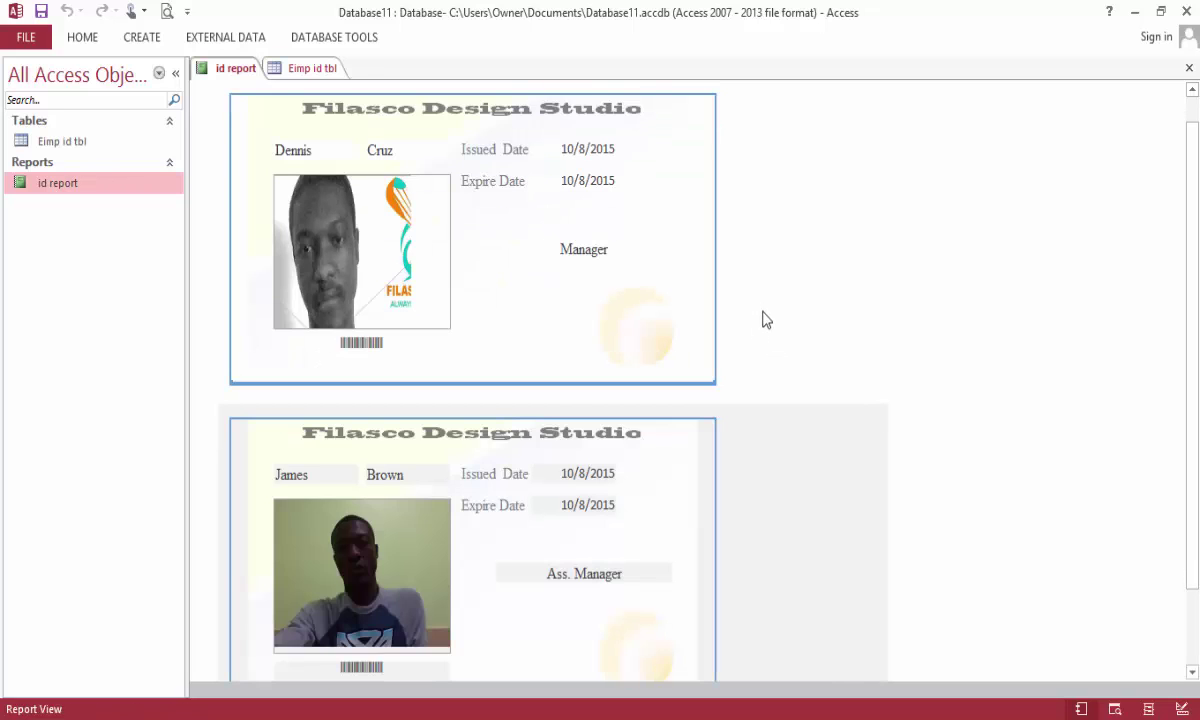
pyautogui.scroll(-2, 763, 320)
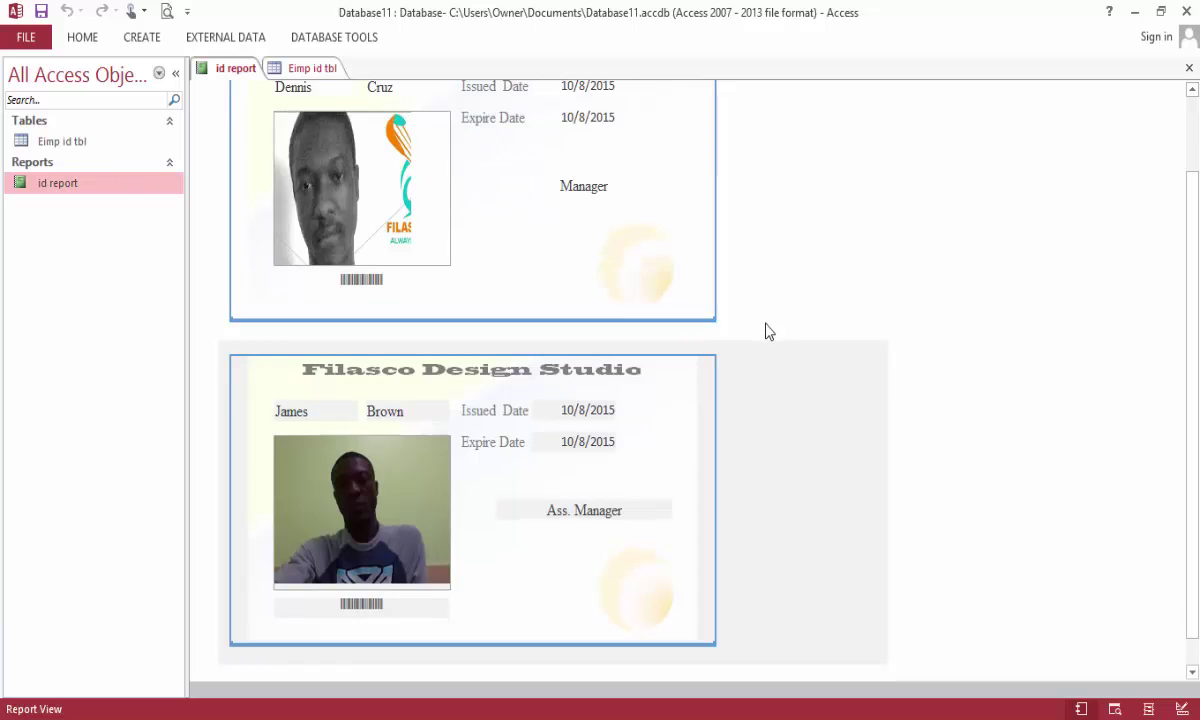
pyautogui.scroll(-1, 767, 328)
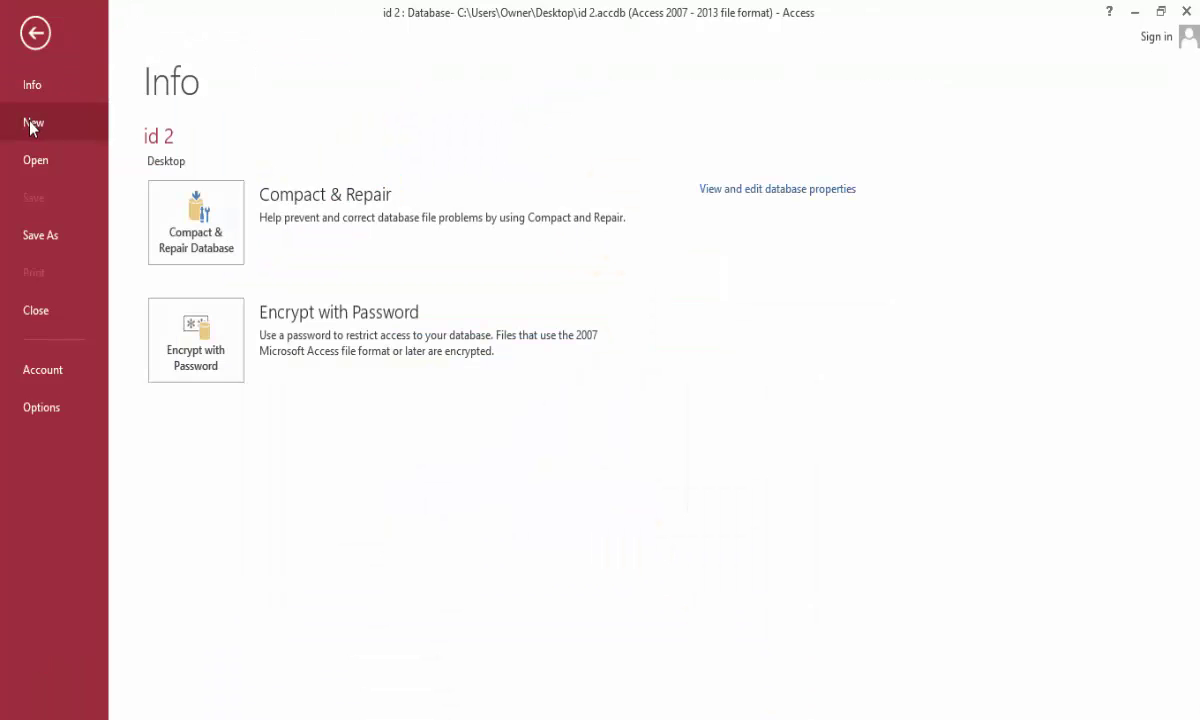
# Create a new blank desktop database named emp id.
pyautogui.click(30, 124)
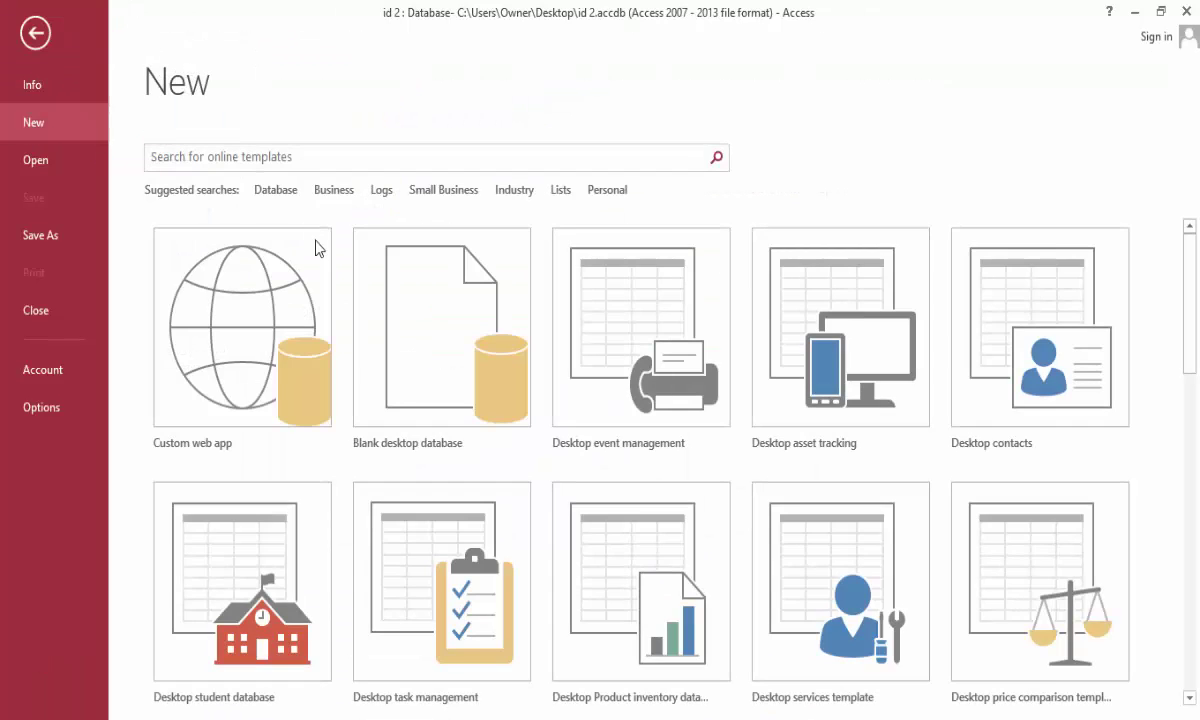
pyautogui.click(410, 330)
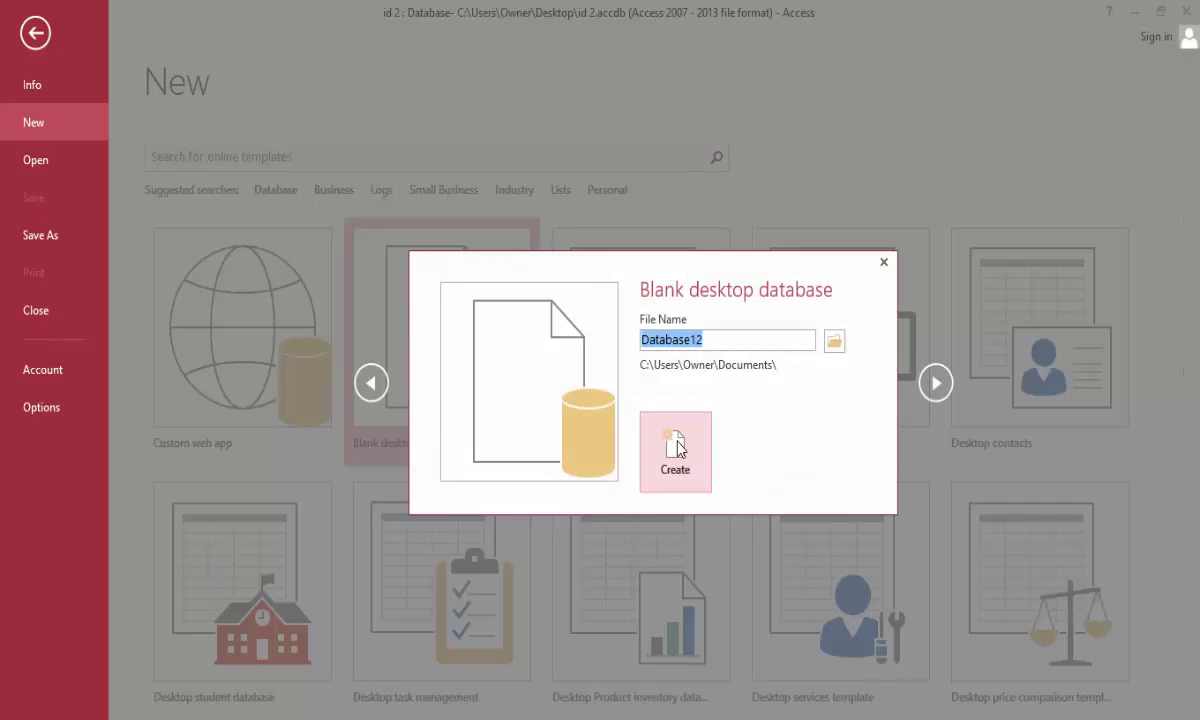
pyautogui.write('id')
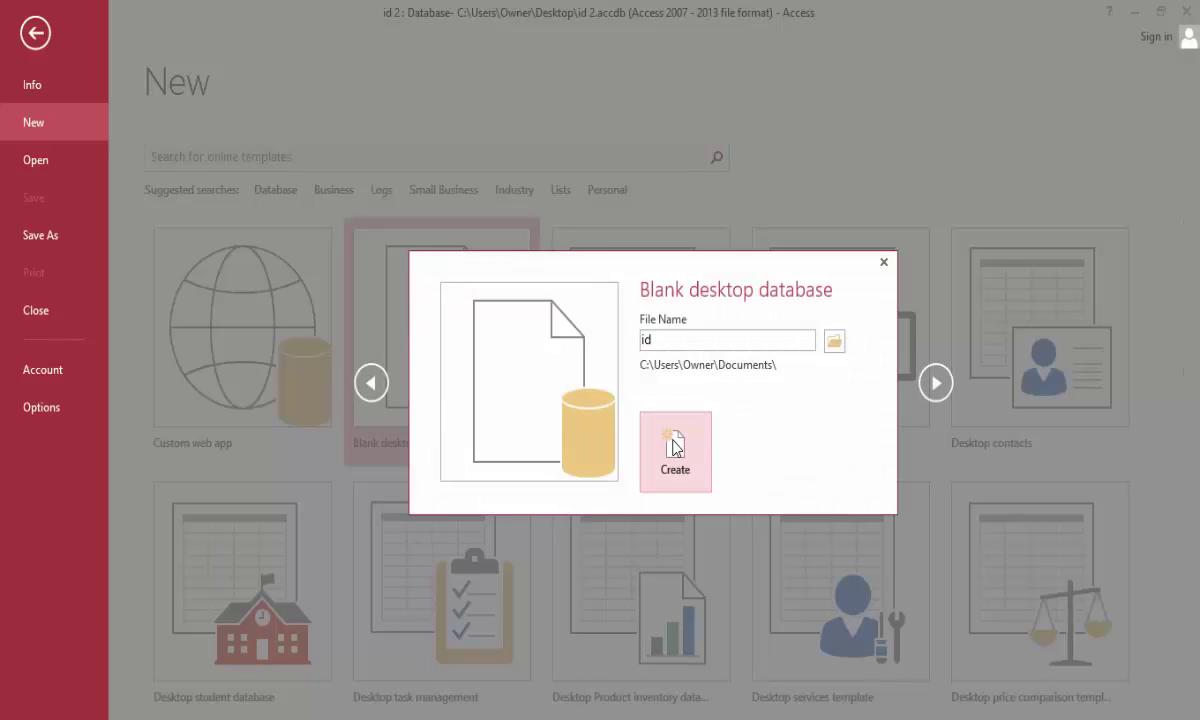
pyautogui.write('emp id')
pyautogui.click(675, 445)
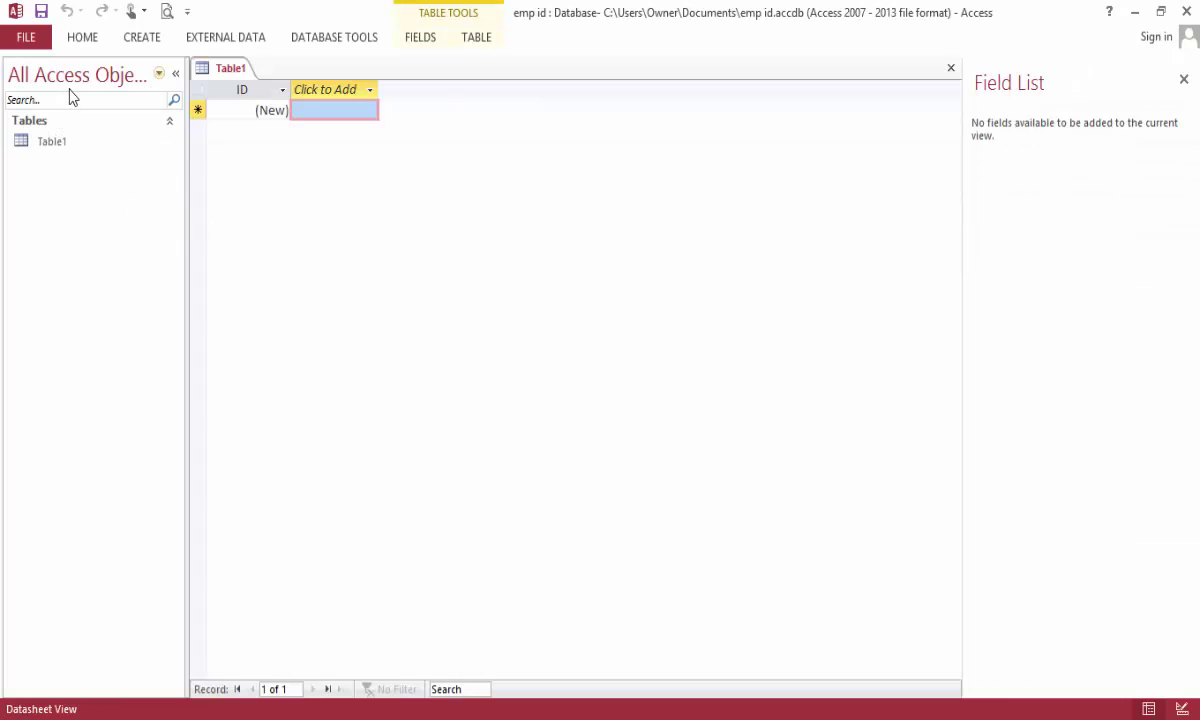
# Switch Table1 to Design View, saving it under the name eimp id tbl.
pyautogui.click(76, 37)
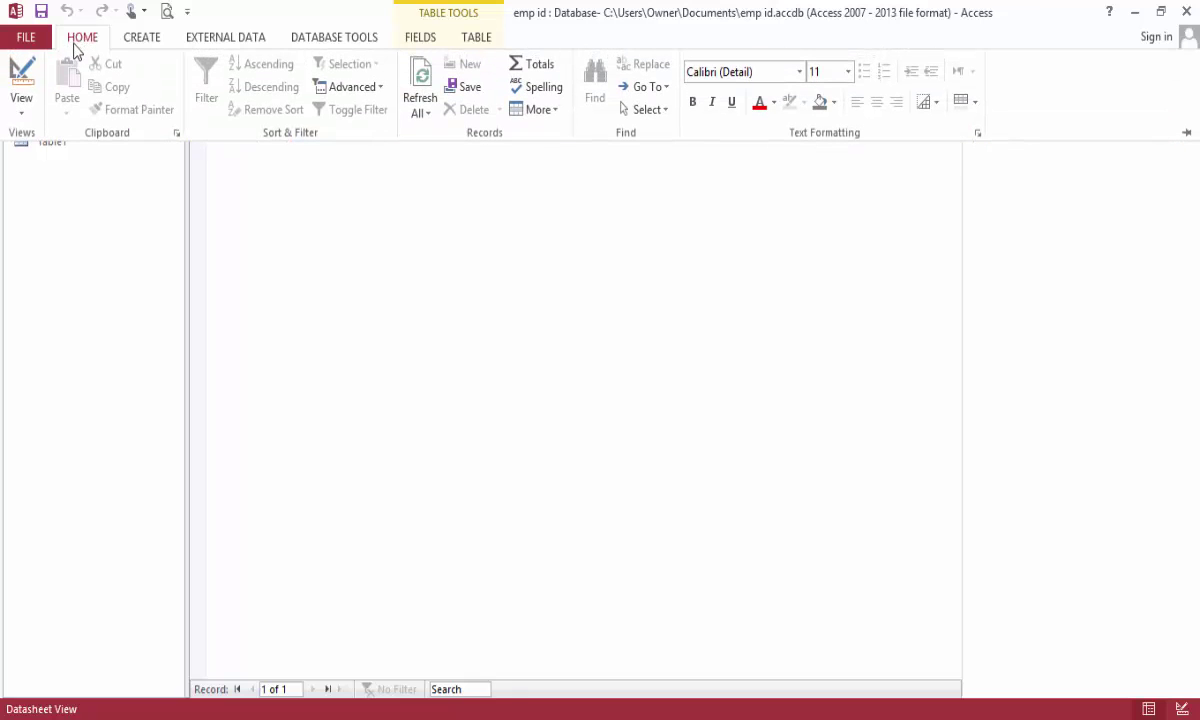
pyautogui.click(22, 75)
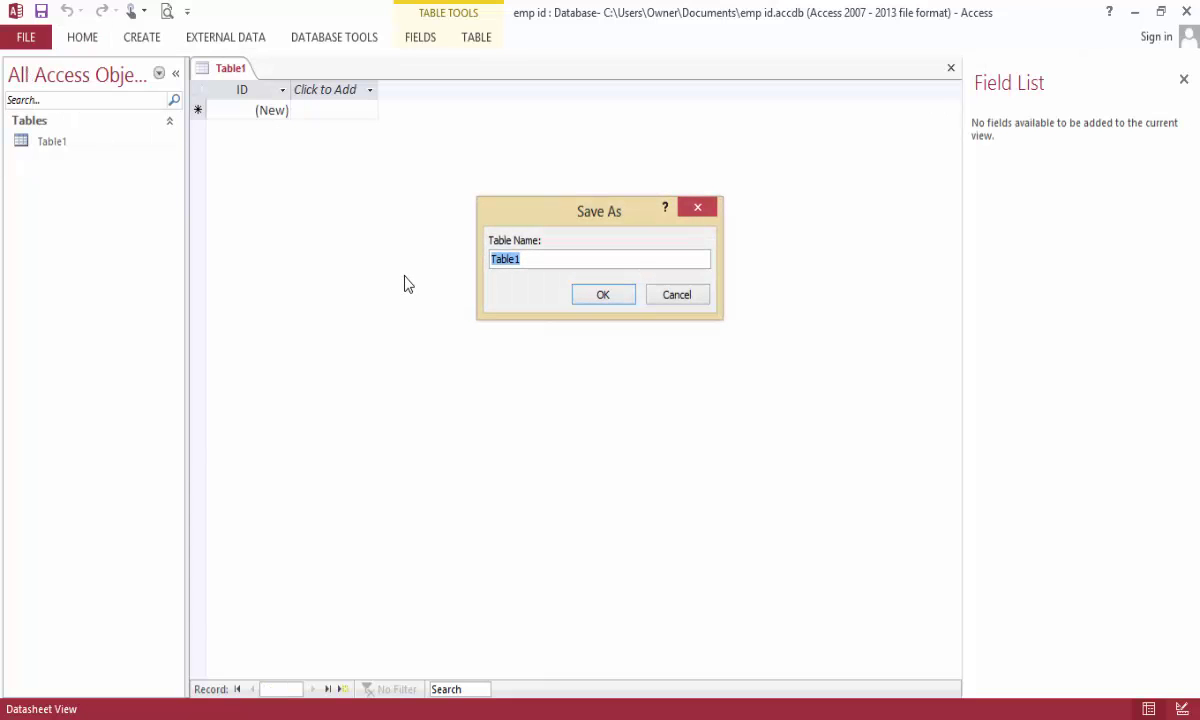
pyautogui.write('e')
pyautogui.press('BackSpace')
pyautogui.write('eimp id tbl')
pyautogui.press('Return')
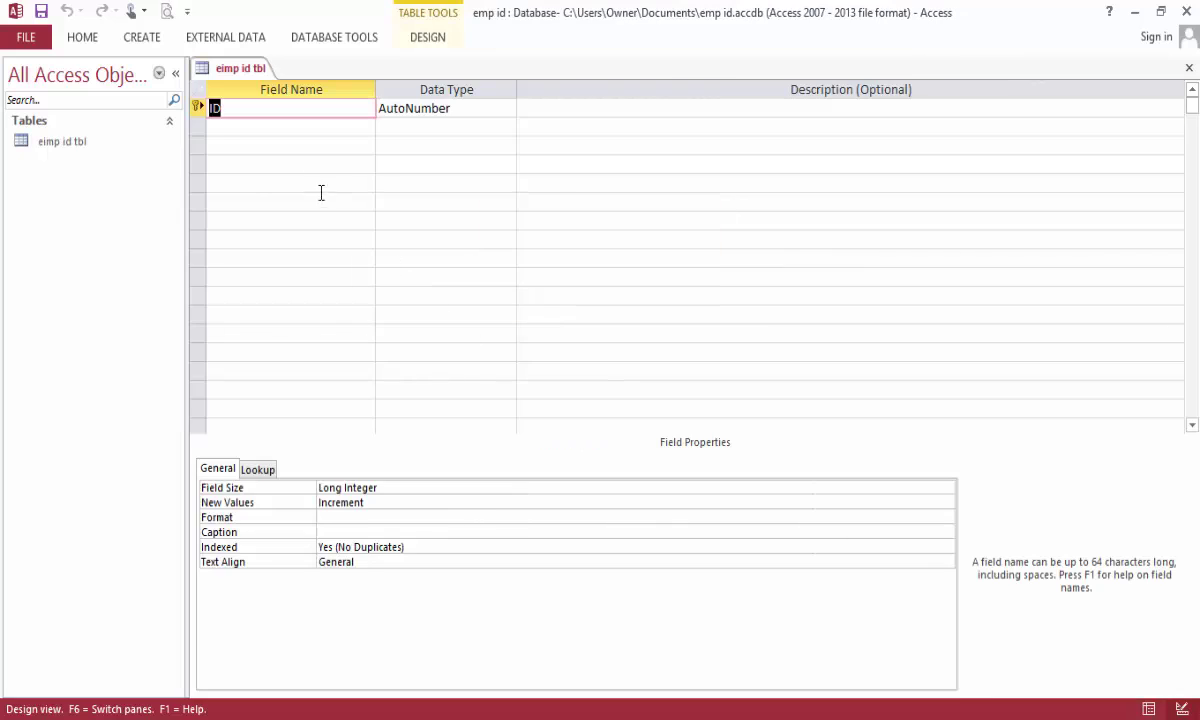
# Rename the ID field to Emp ID and add First Name and Last Name fields.
pyautogui.click(232, 116)
pyautogui.write('Emp')
pyautogui.click(225, 126)
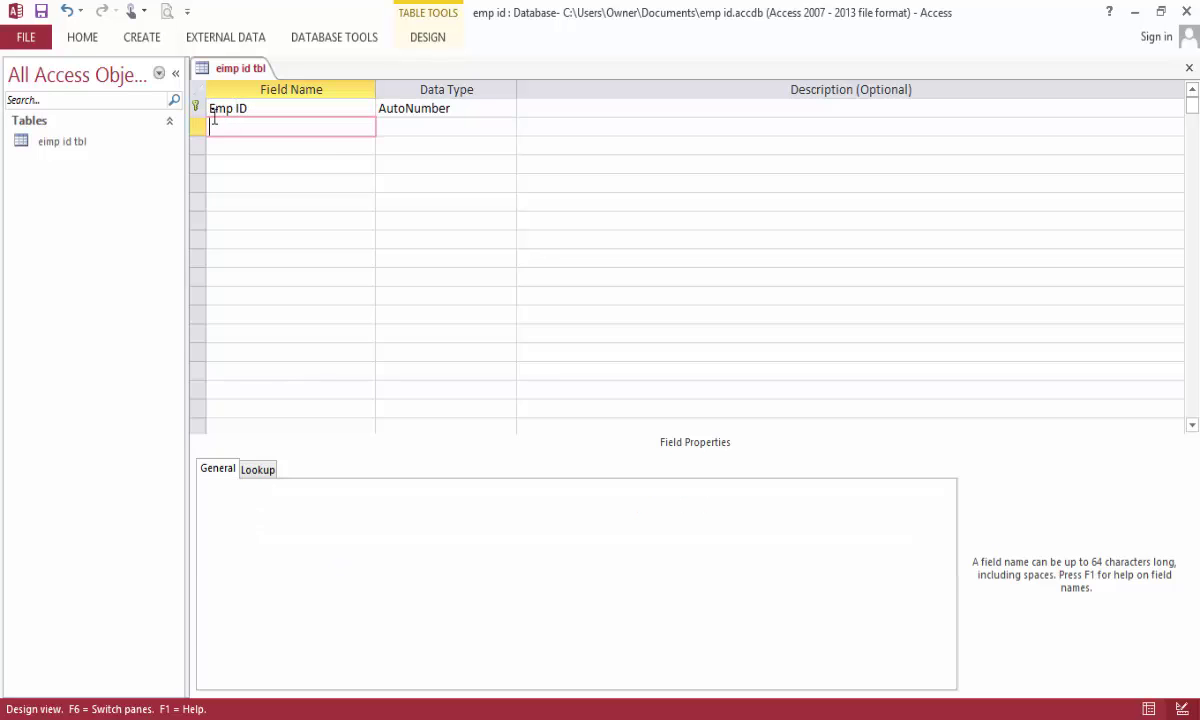
pyautogui.write('First Name')
pyautogui.press('Down')
pyautogui.write('Last Name')
# Add Picture, Position, Hired Date and Expire Date fields and save the table design.
pyautogui.click(261, 168)
pyautogui.write('Pictu')
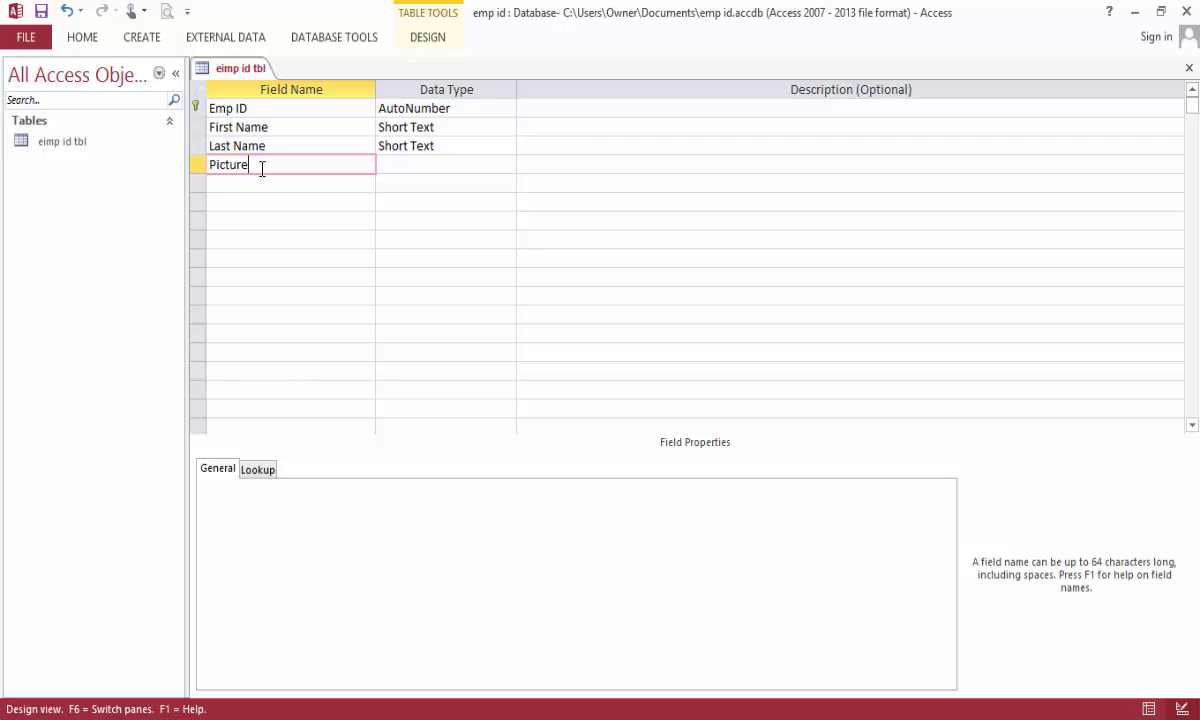
pyautogui.write('re')
pyautogui.press('Down')
pyautogui.write('Po')
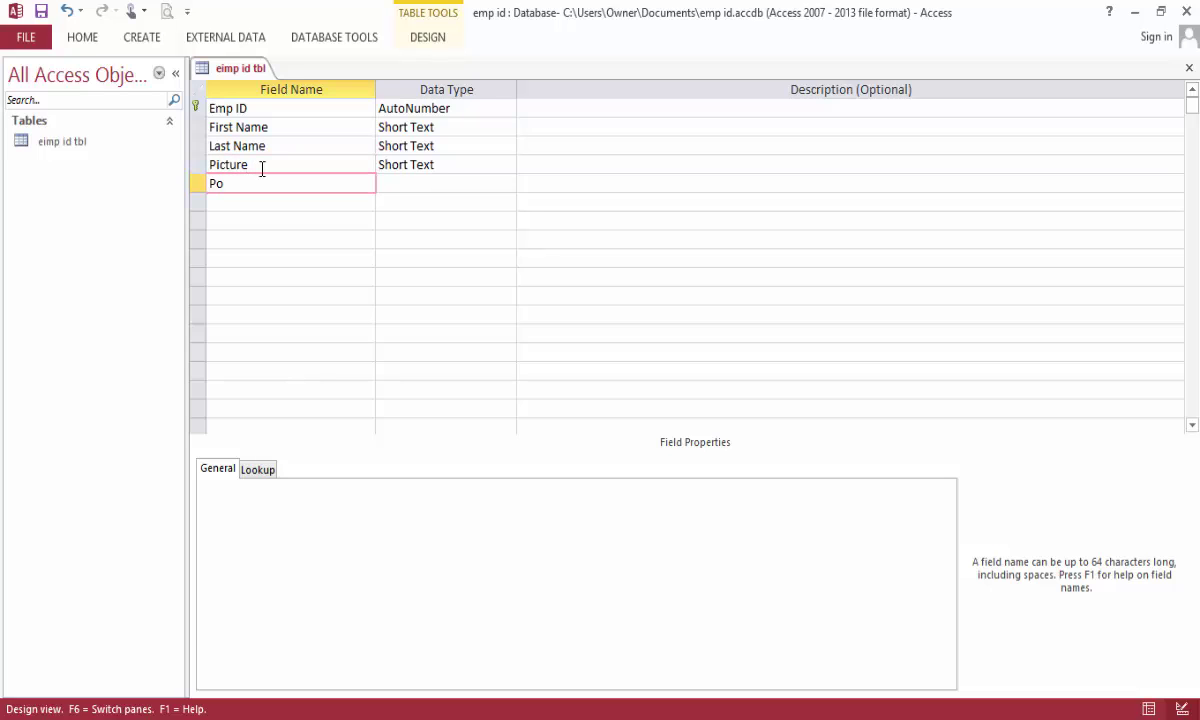
pyautogui.write('site')
pyautogui.write('ion')
pyautogui.press('Down')
pyautogui.write('Hired')
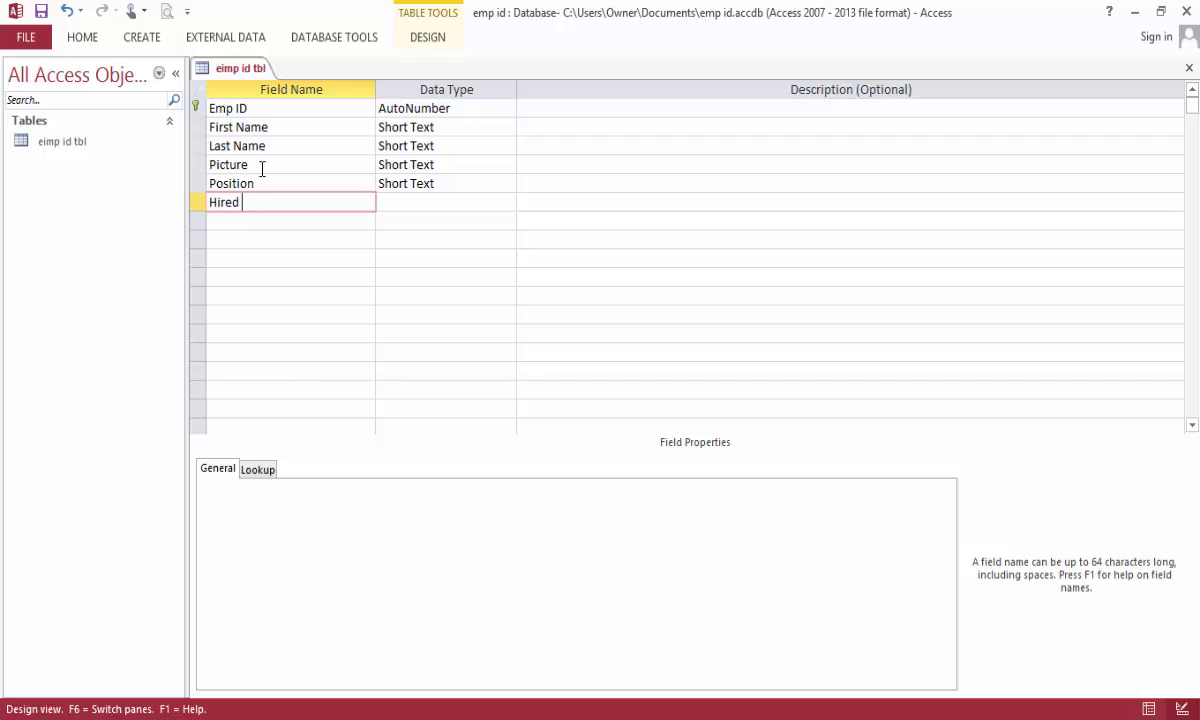
pyautogui.write(' Date')
pyautogui.press('Down')
pyautogui.write('E')
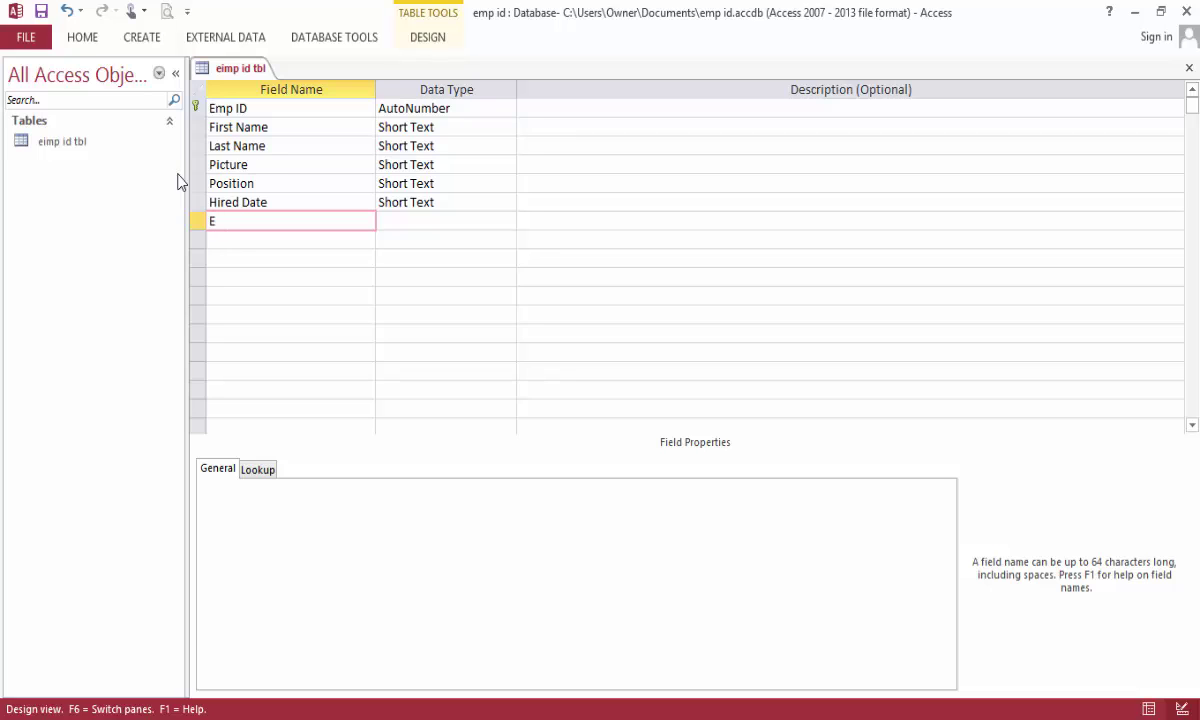
pyautogui.write('zxpired')
pyautogui.press('BackSpace')
pyautogui.write('Date')
pyautogui.click(41, 12)
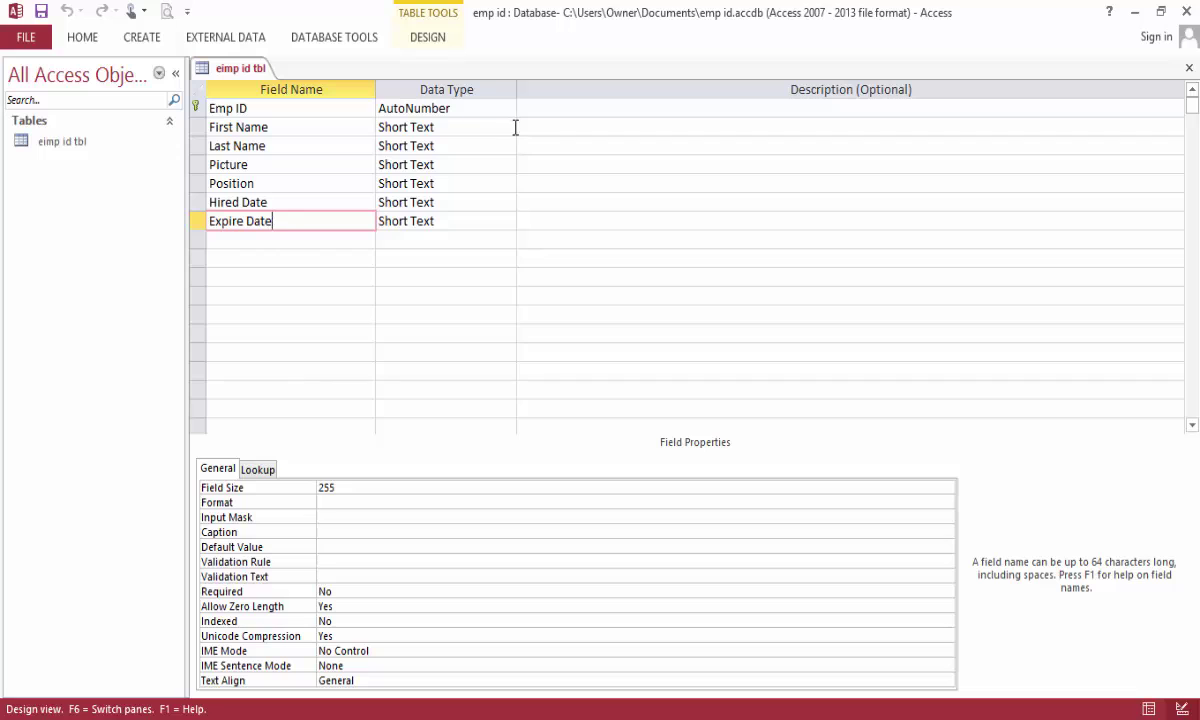
# Make Picture an OLE Object field and Hired Date and Expire Date Date/Time fields, then save.
pyautogui.click(507, 164)
pyautogui.click(509, 165)
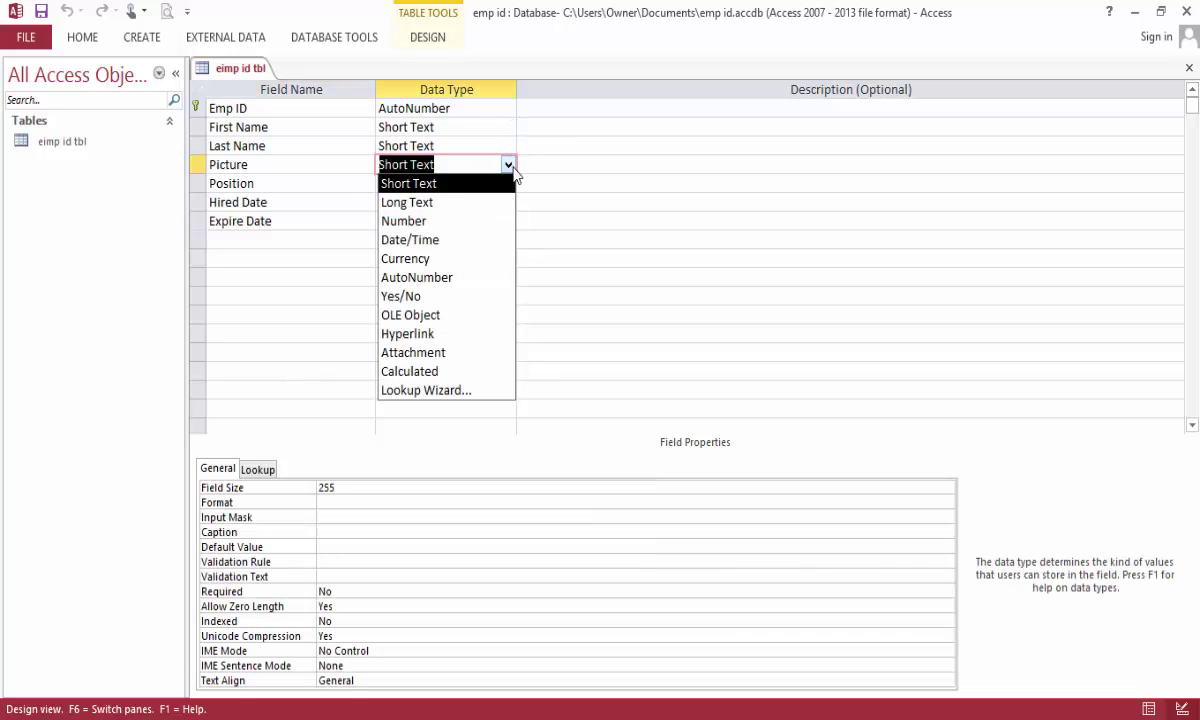
pyautogui.click(455, 316)
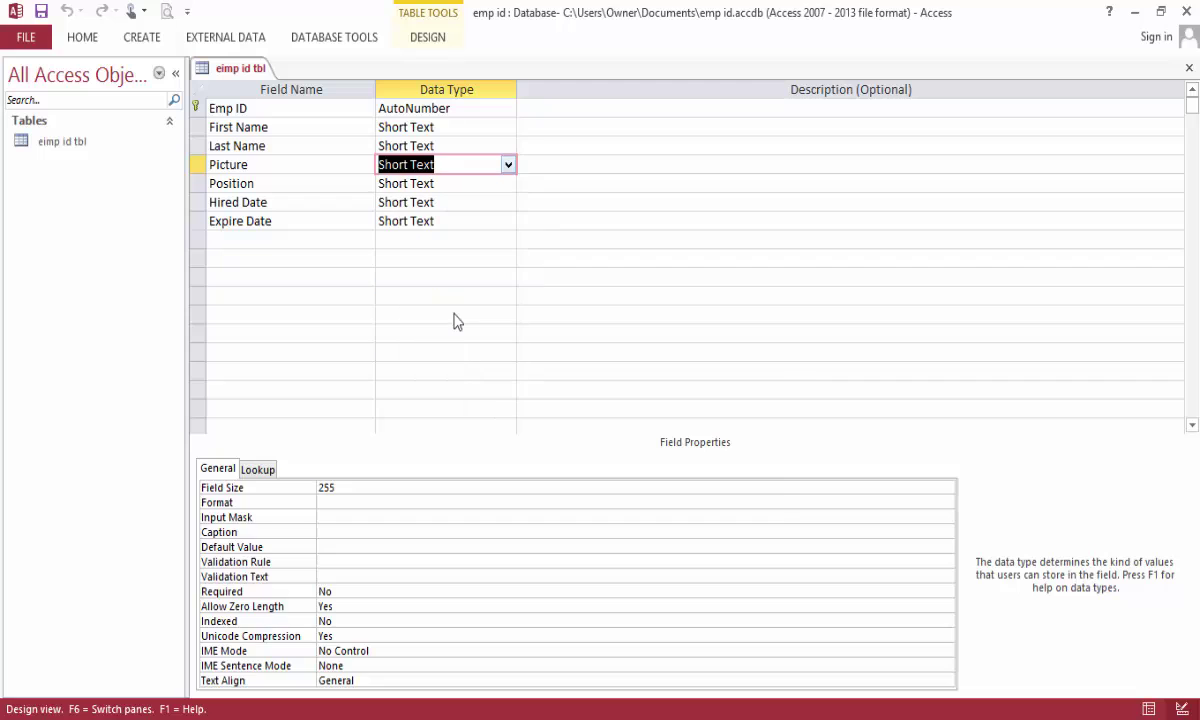
pyautogui.click(508, 202)
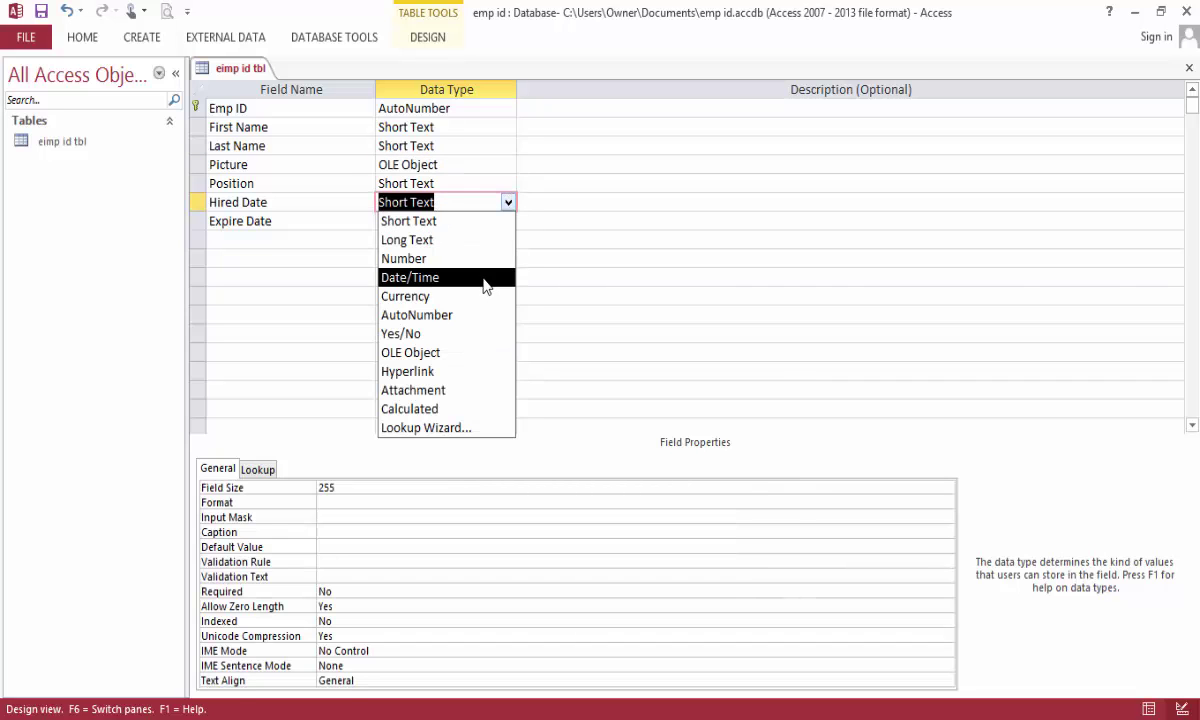
pyautogui.click(485, 279)
pyautogui.click(506, 219)
pyautogui.click(508, 221)
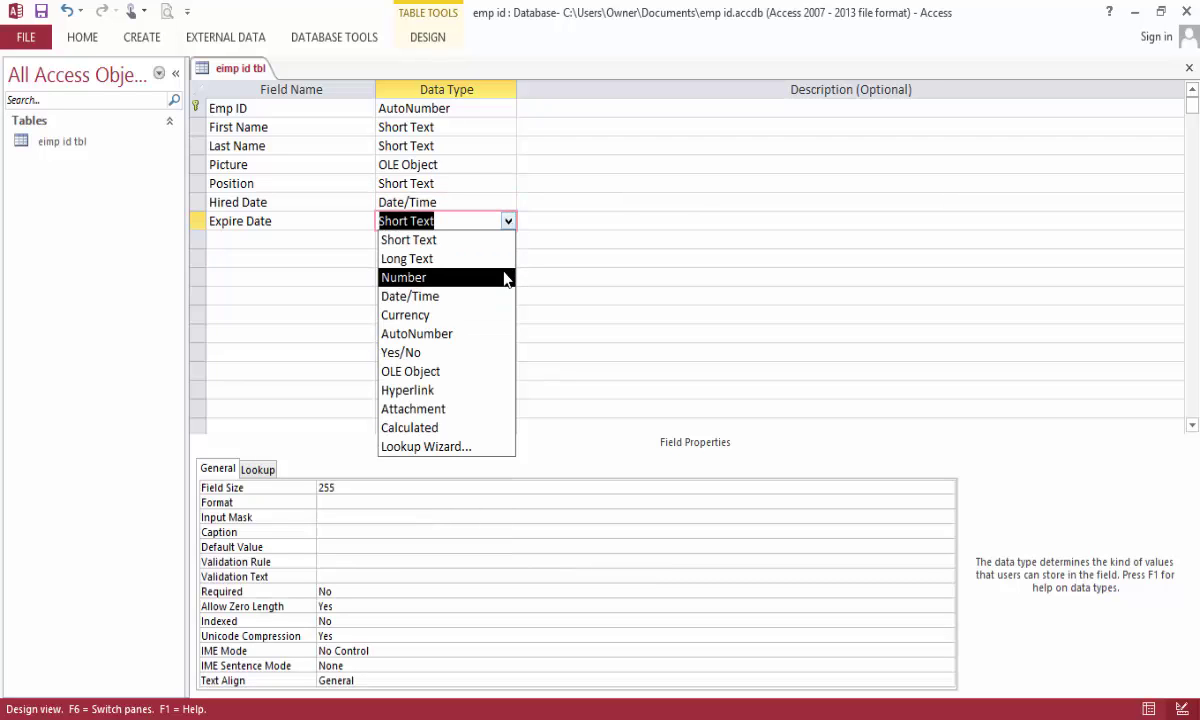
pyautogui.press('Escape')
pyautogui.write('d')
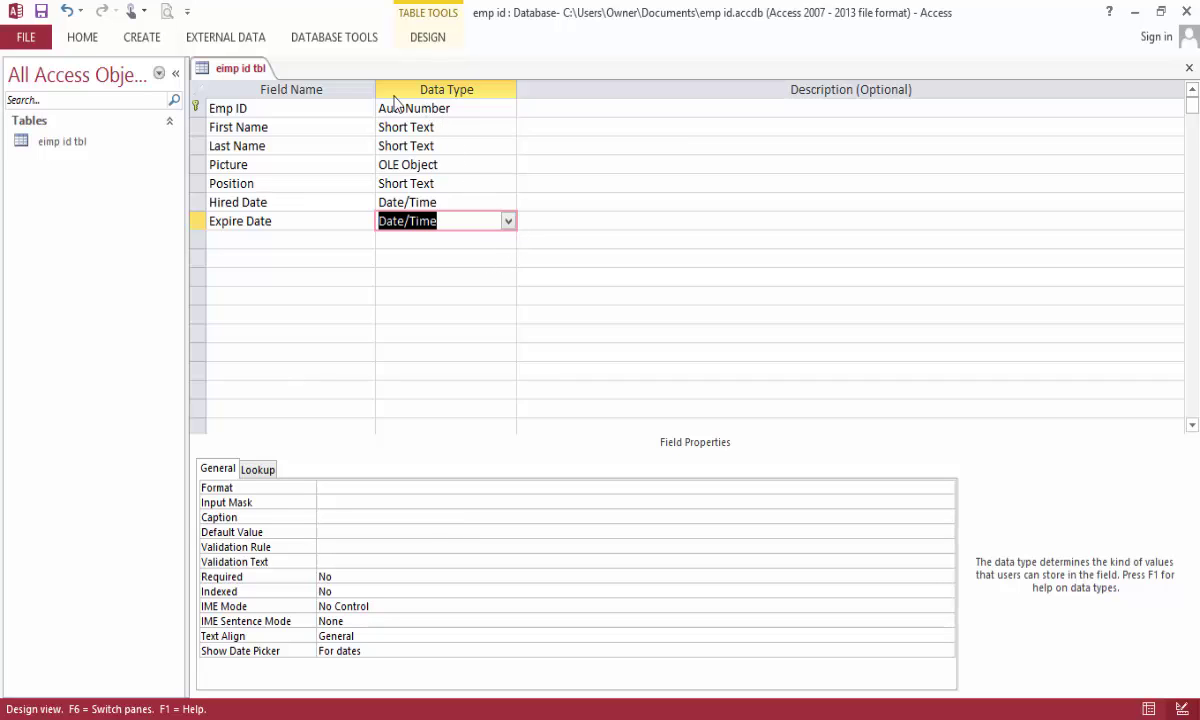
pyautogui.click(41, 11)
# Close the table design and reopen eimp id tbl as a datasheet.
pyautogui.rightClick(250, 75)
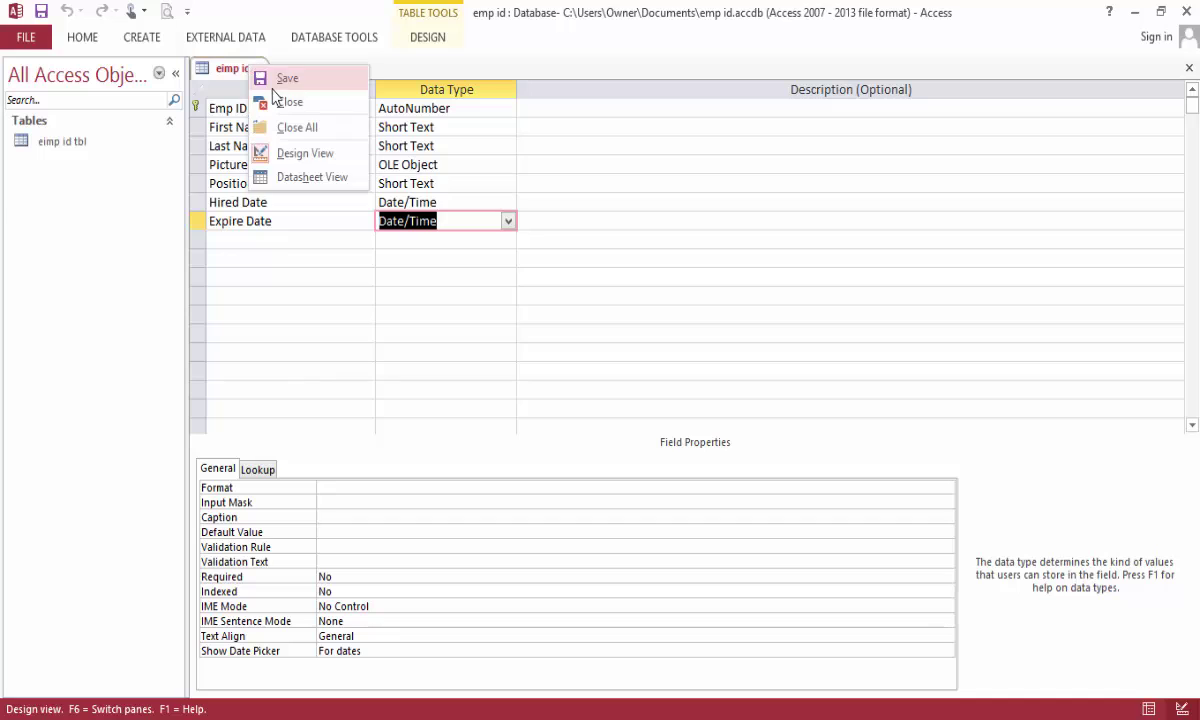
pyautogui.click(283, 103)
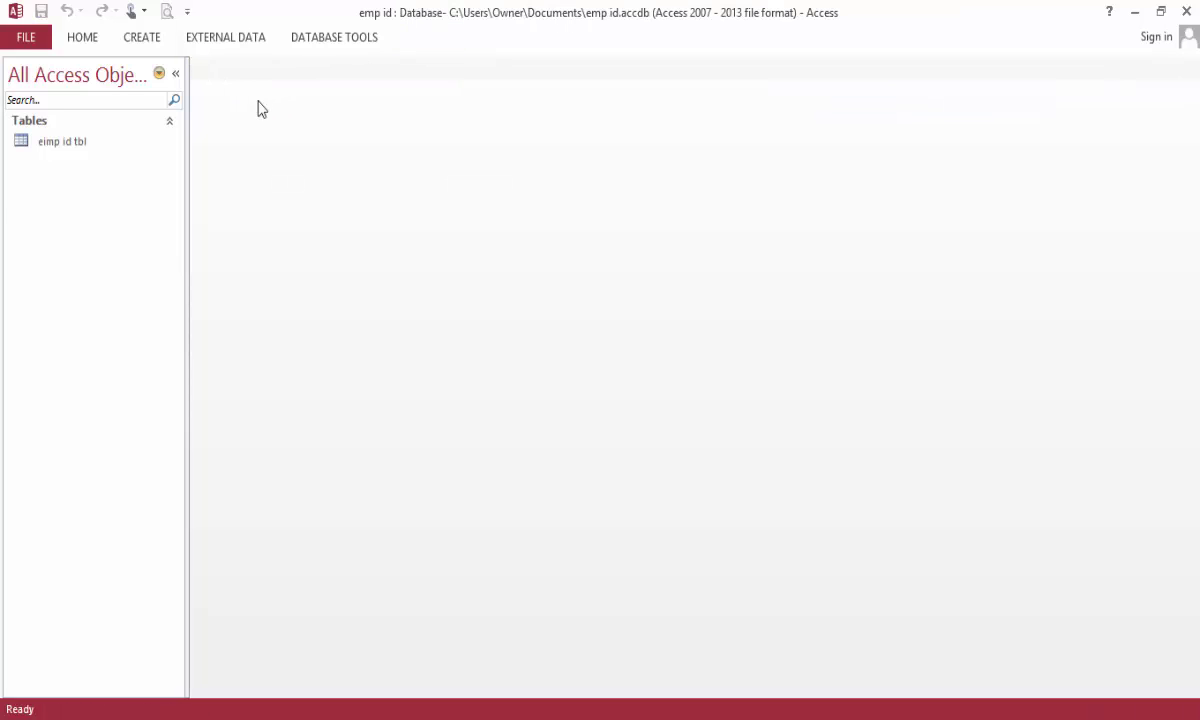
pyautogui.doubleClick(88, 145)
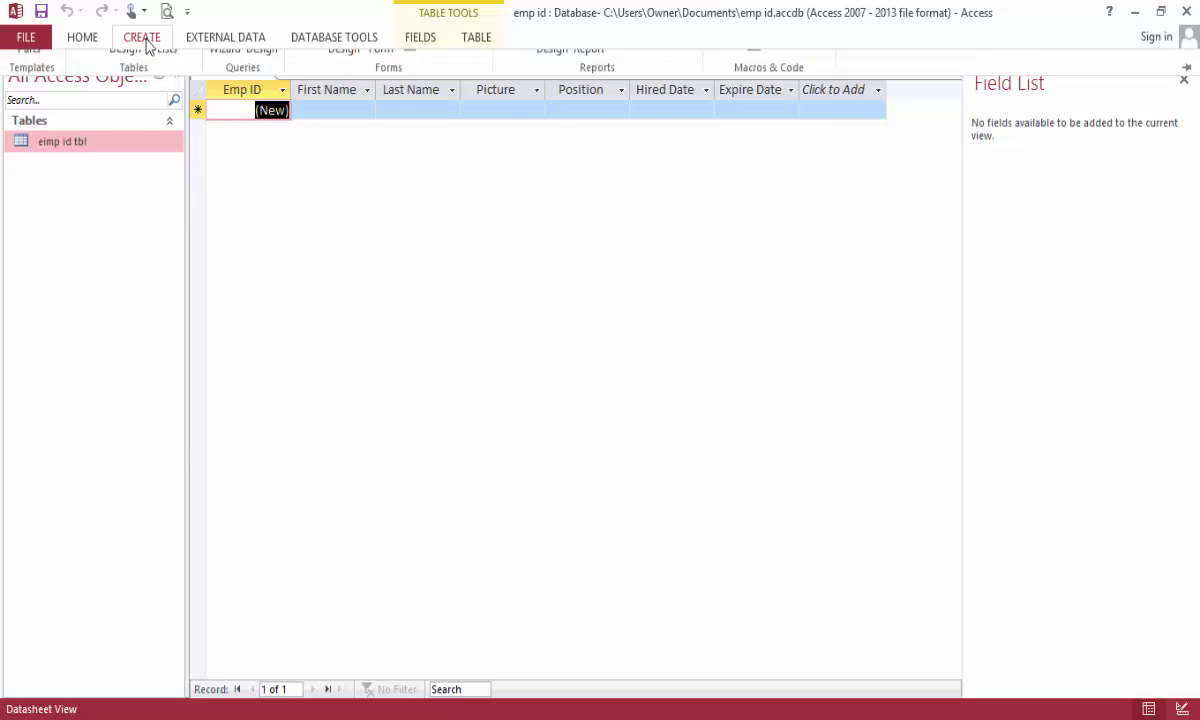
# Start a new blank report, Report1, in Design View.
pyautogui.click(142, 37)
pyautogui.click(566, 85)
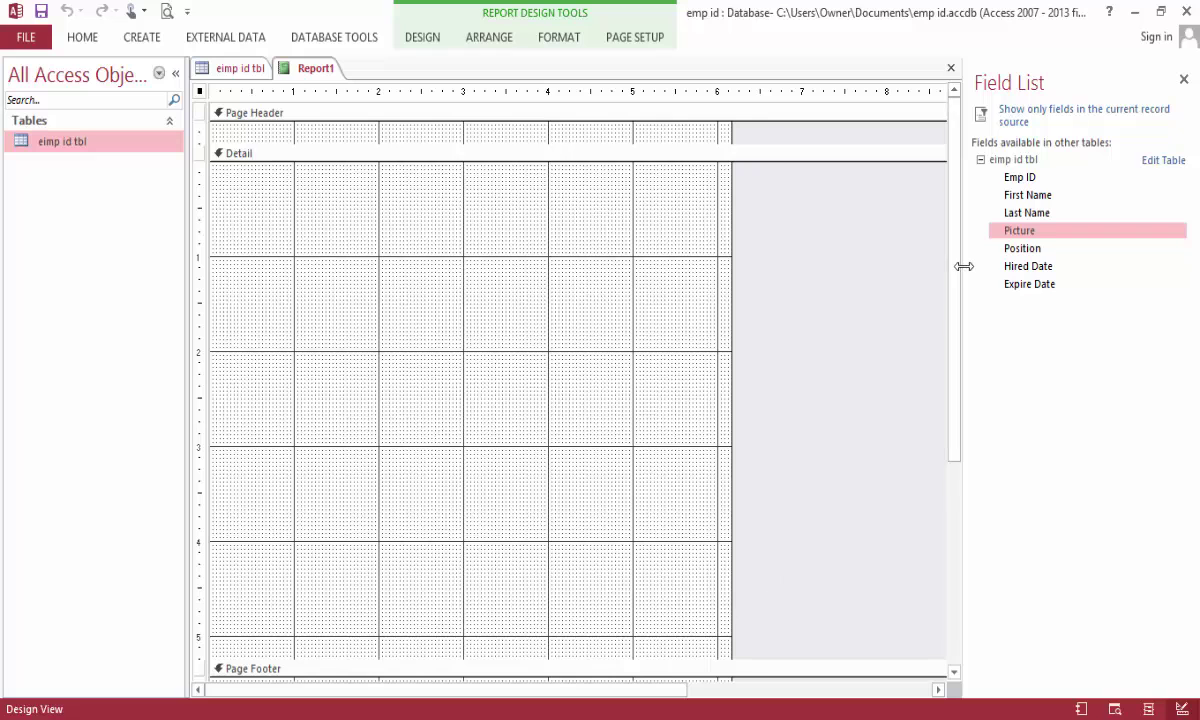
pyautogui.moveTo(956, 295)
pyautogui.mouseDown()
pyautogui.moveTo(958, 336)
pyautogui.moveTo(956, 297)
pyautogui.mouseUp()
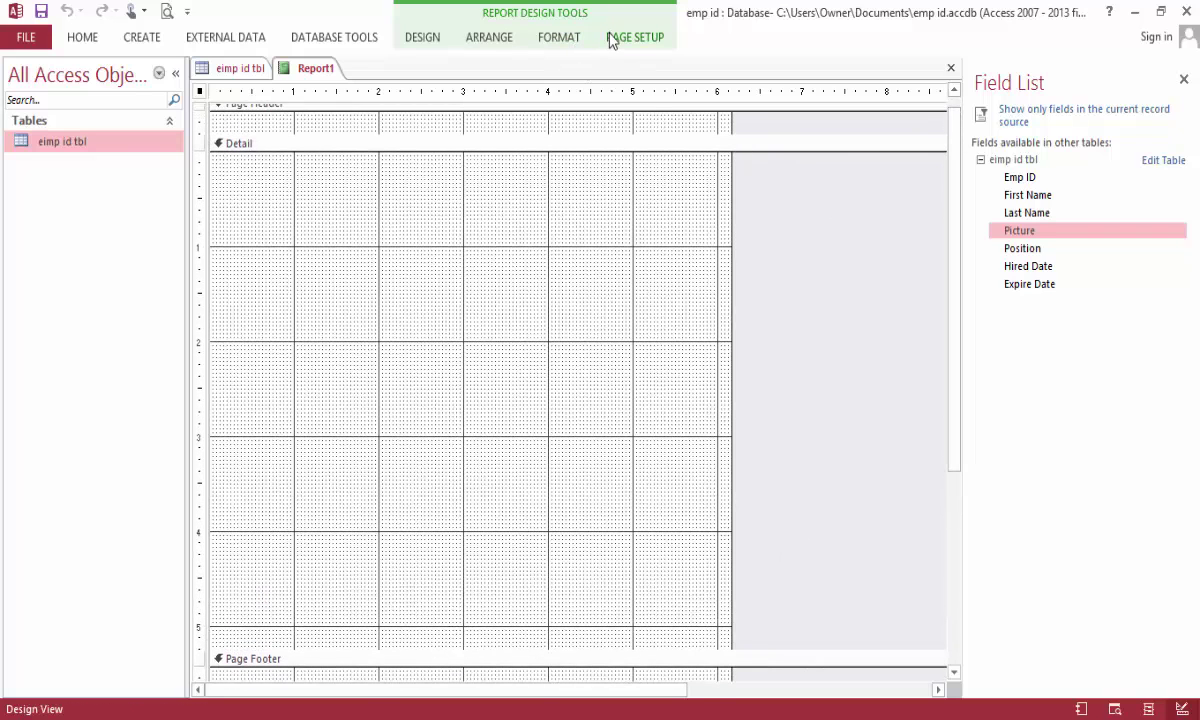
pyautogui.click(434, 41)
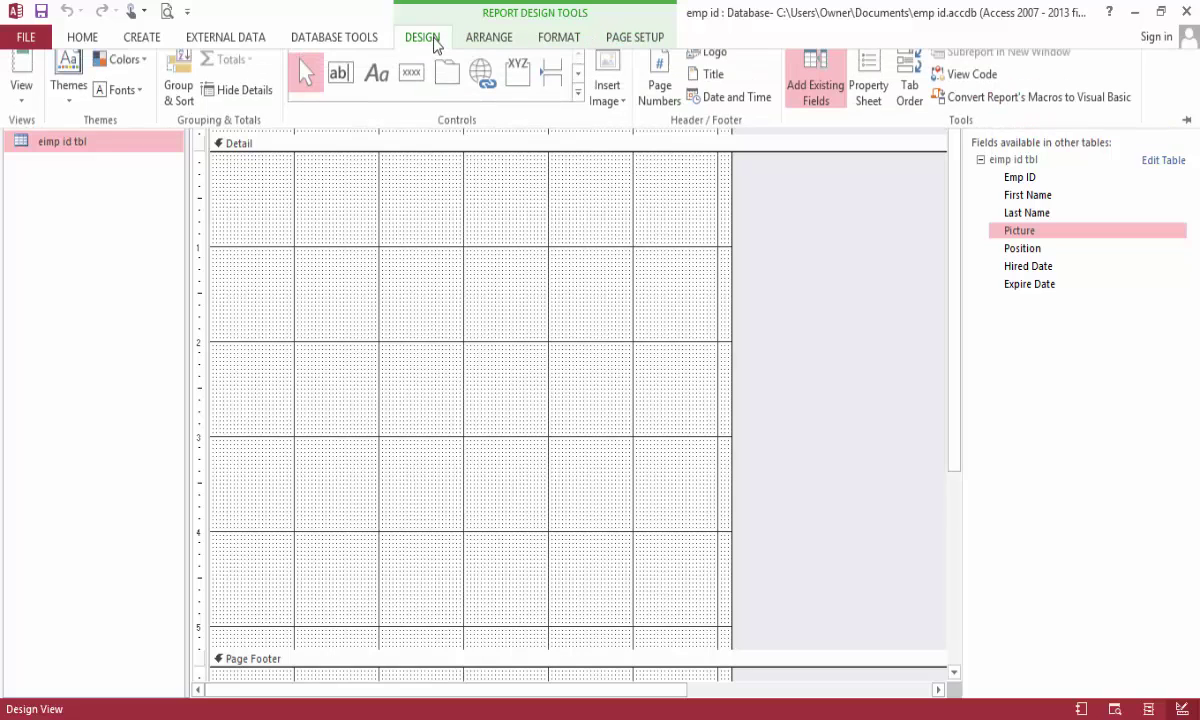
# Place the bg image across Report1's Detail section and shorten the section to fit it.
pyautogui.click(617, 107)
pyautogui.click(630, 134)
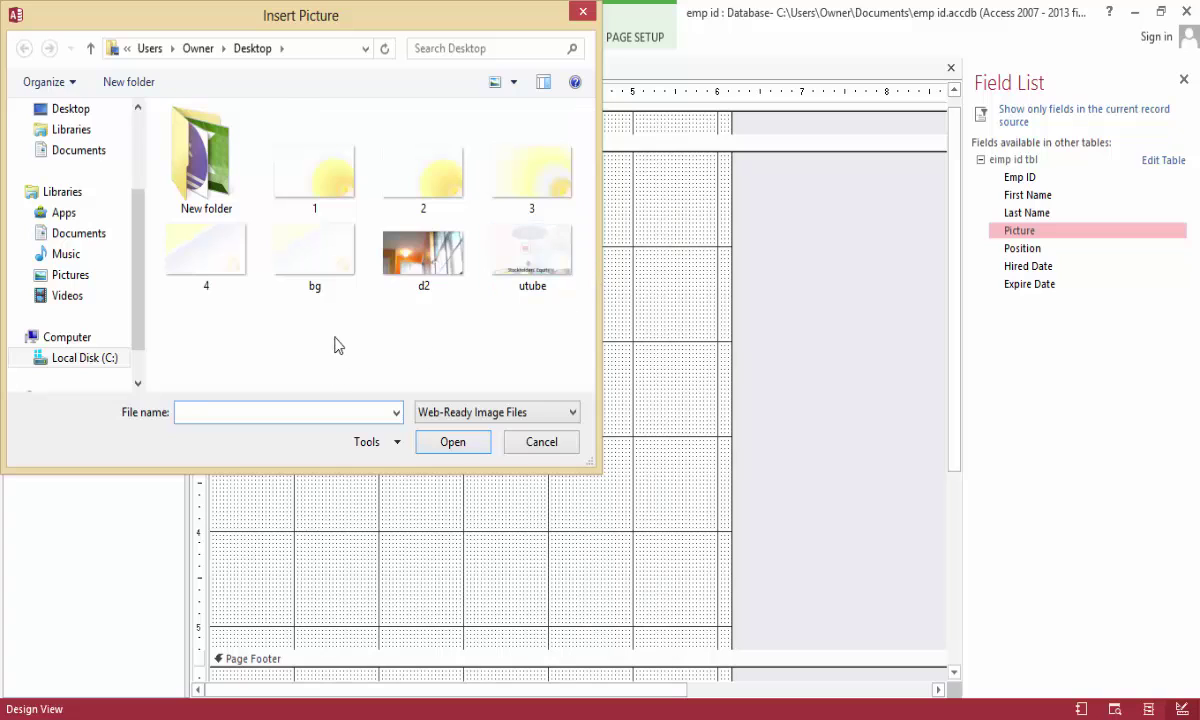
pyautogui.doubleClick(318, 259)
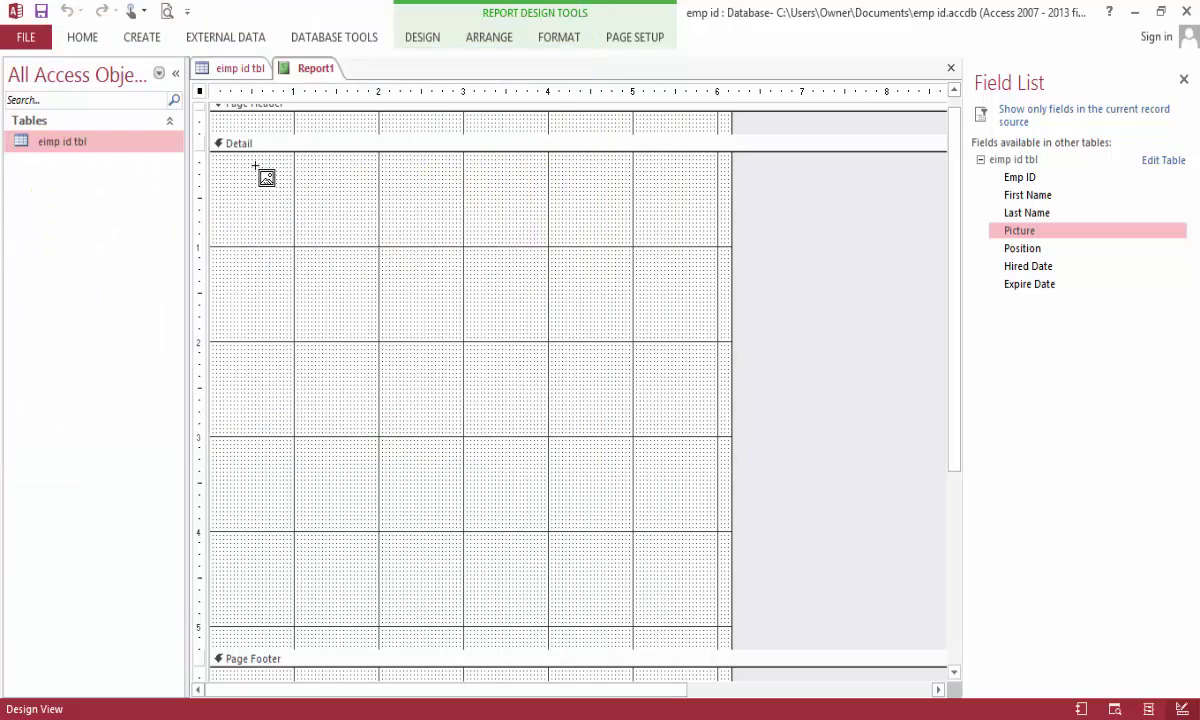
pyautogui.moveTo(227, 167); pyautogui.dragTo(714, 456)
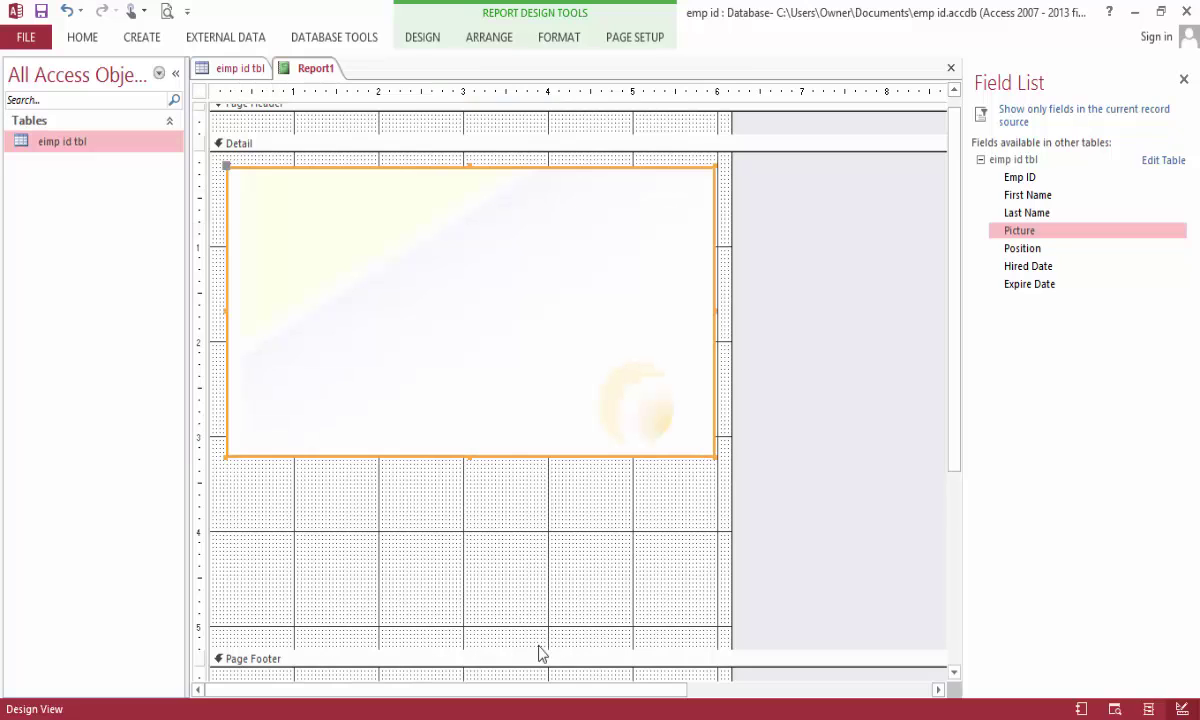
pyautogui.moveTo(517, 648); pyautogui.dragTo(512, 477)
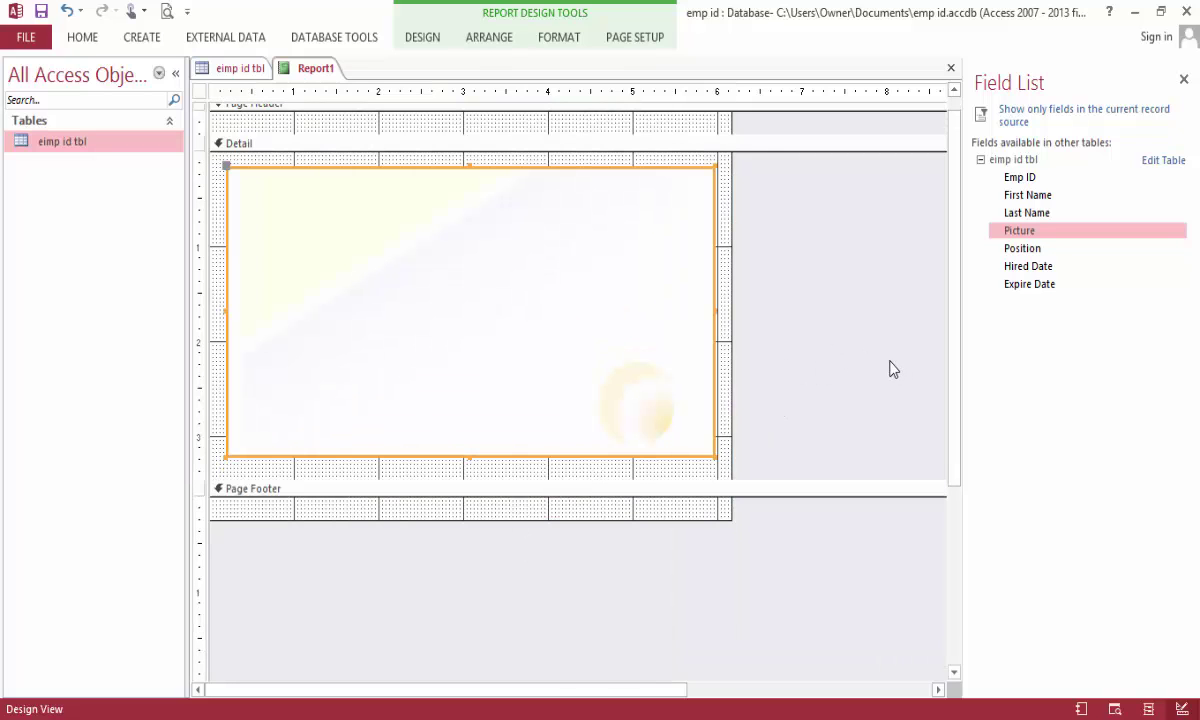
# Add a label reading 'Filasco Design Studio' near the top of the Detail section.
pyautogui.click(423, 40)
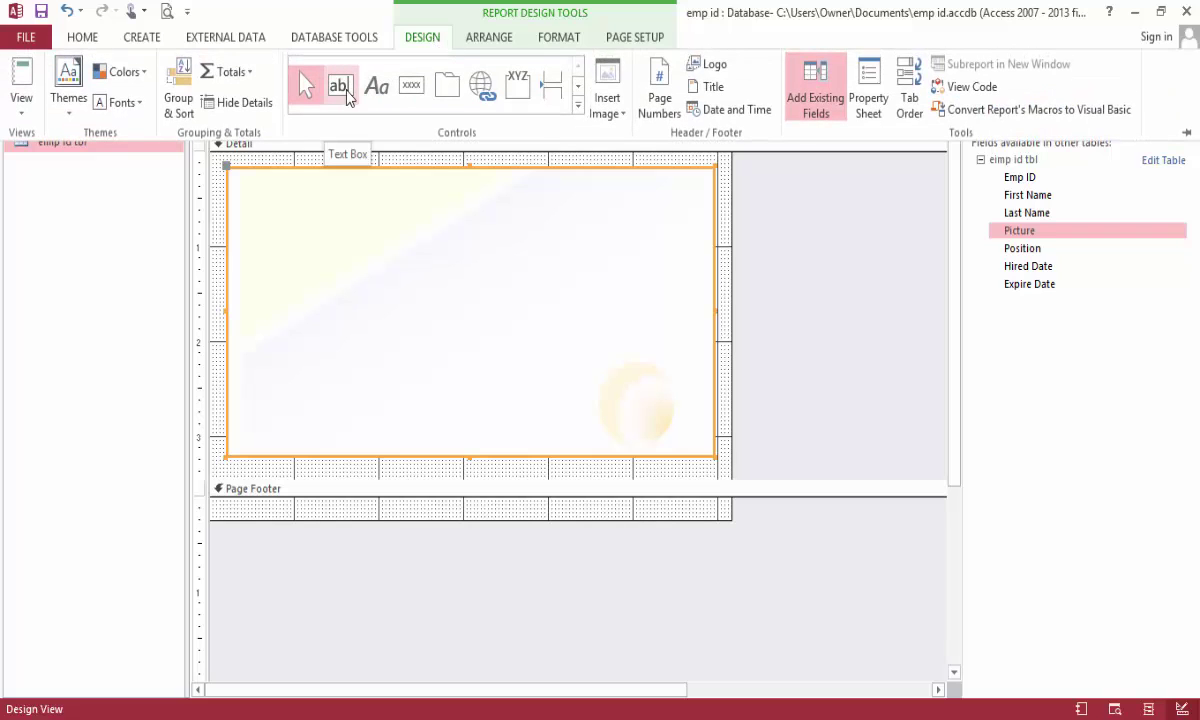
pyautogui.click(376, 85)
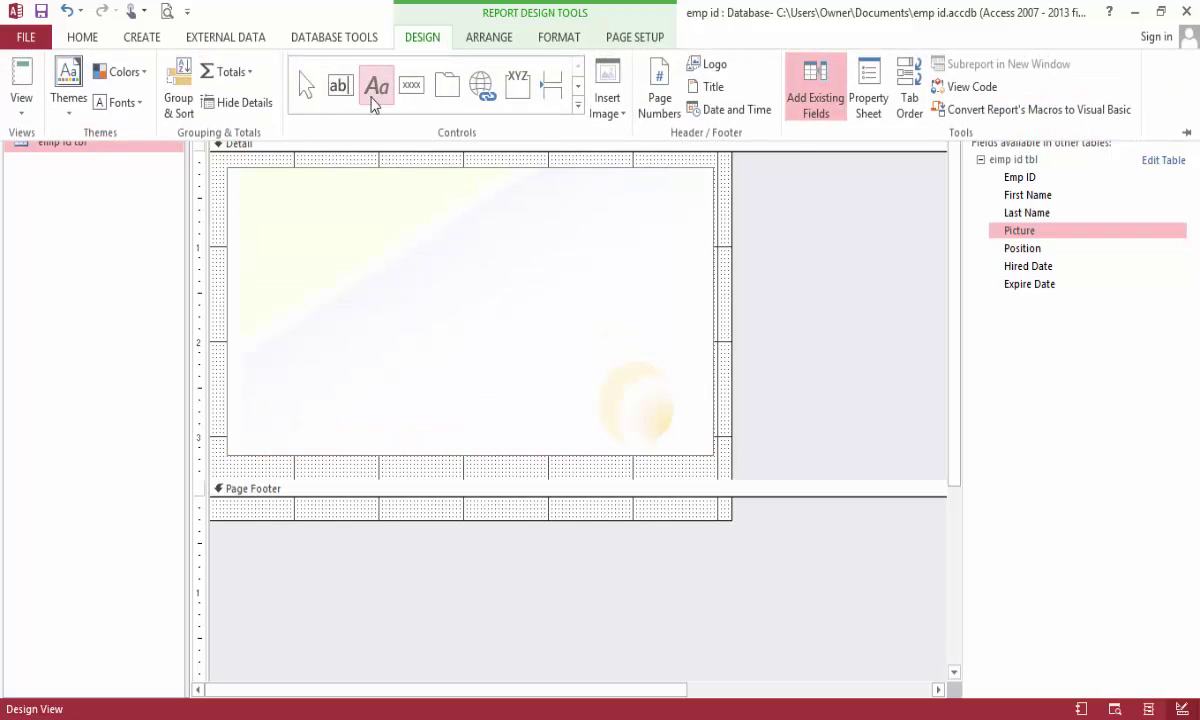
pyautogui.click(327, 182)
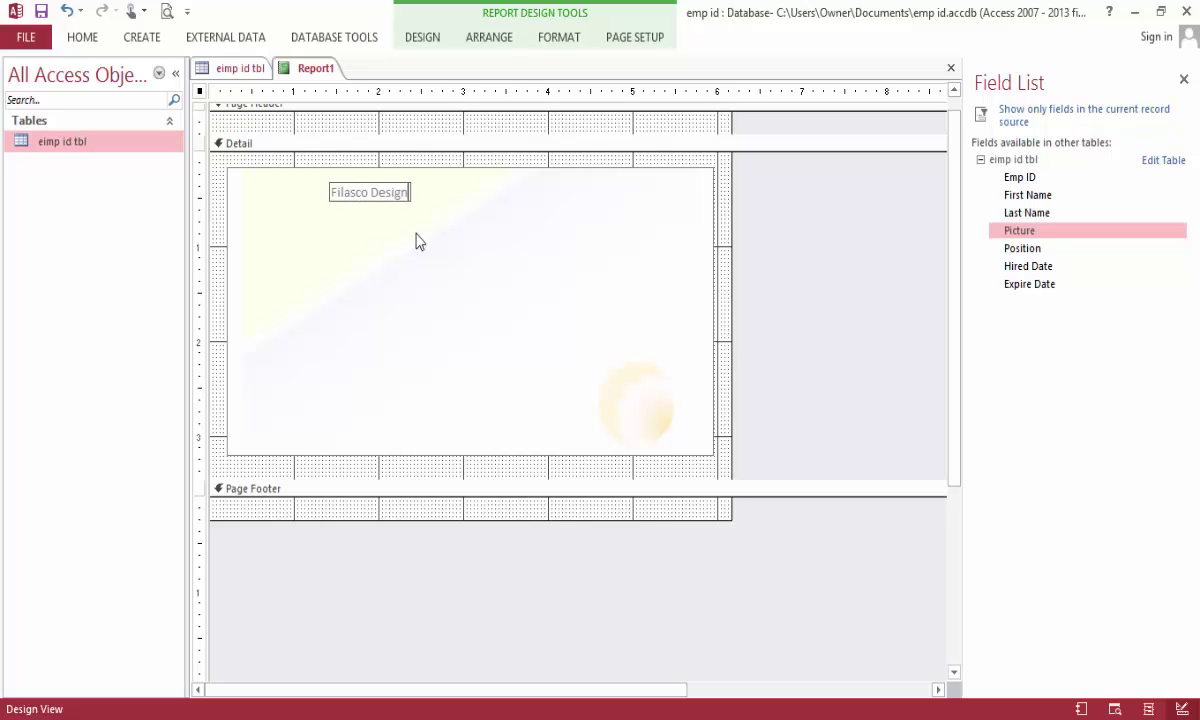
pyautogui.write('Filasco Design Studio')
pyautogui.click(702, 186)
# Stretch the title label to the right and left so it spans the card.
pyautogui.click(373, 194)
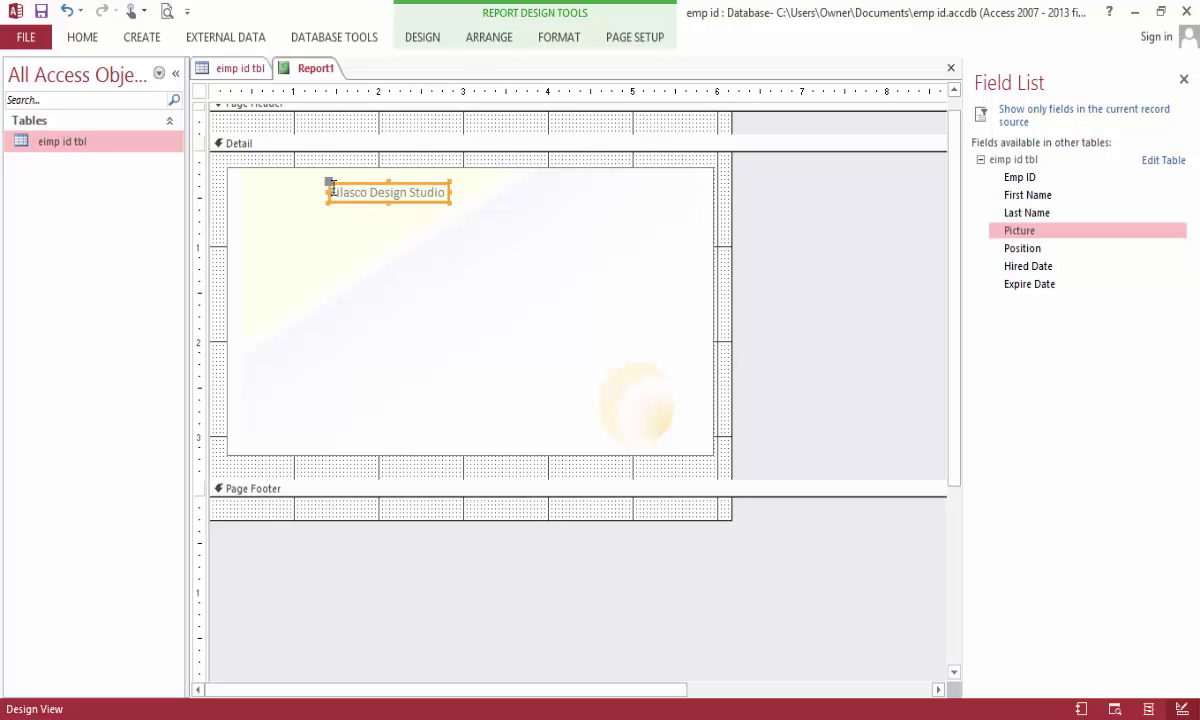
pyautogui.click(292, 166)
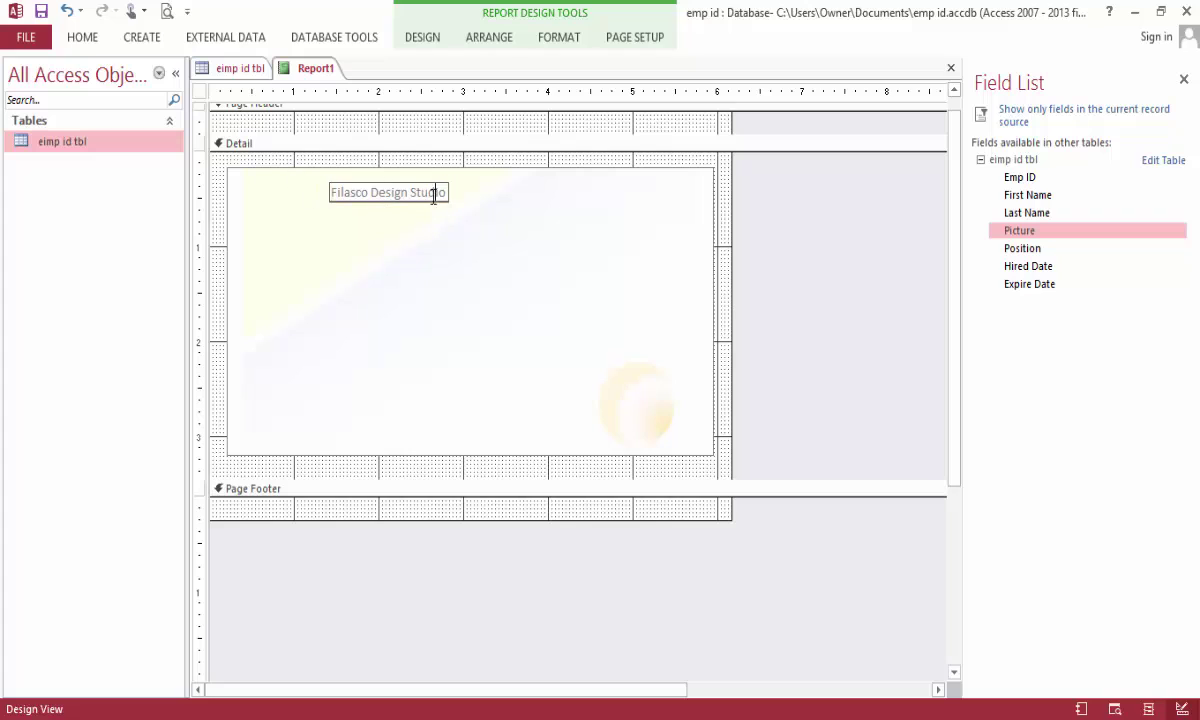
pyautogui.click(331, 192)
pyautogui.moveTo(451, 192); pyautogui.dragTo(632, 190)
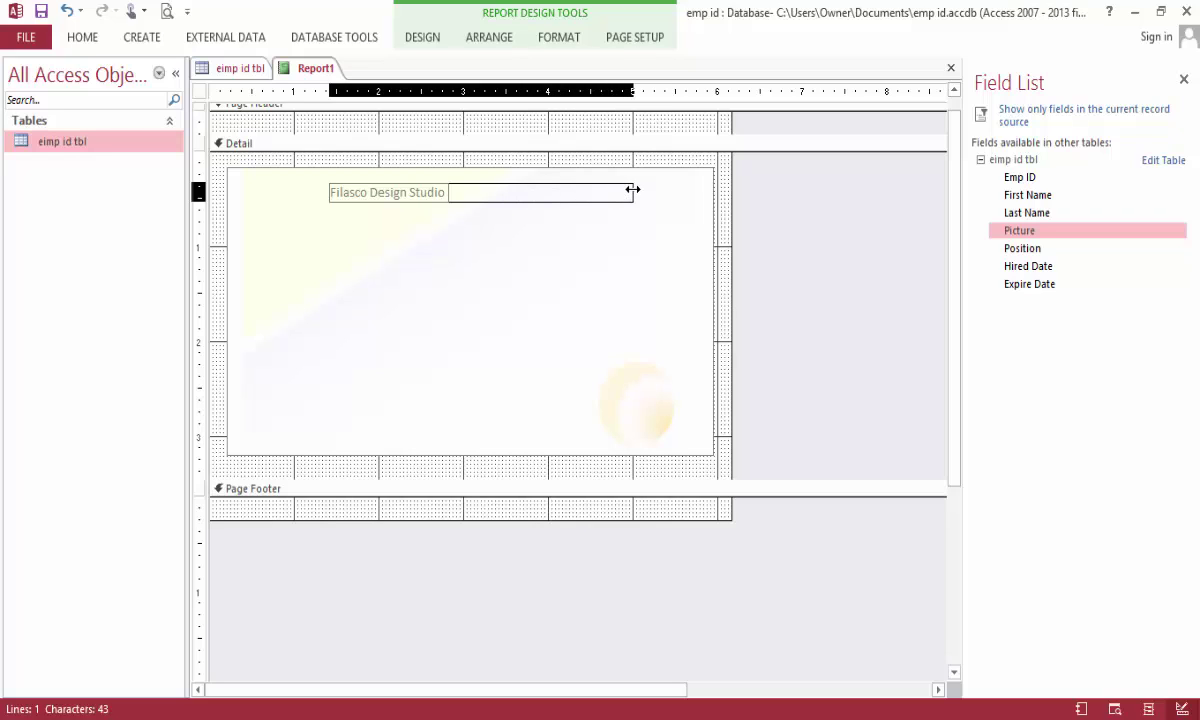
pyautogui.moveTo(329, 190); pyautogui.dragTo(290, 187)
# Center the title text and try the Bodoni MT Black font on it.
pyautogui.click(84, 37)
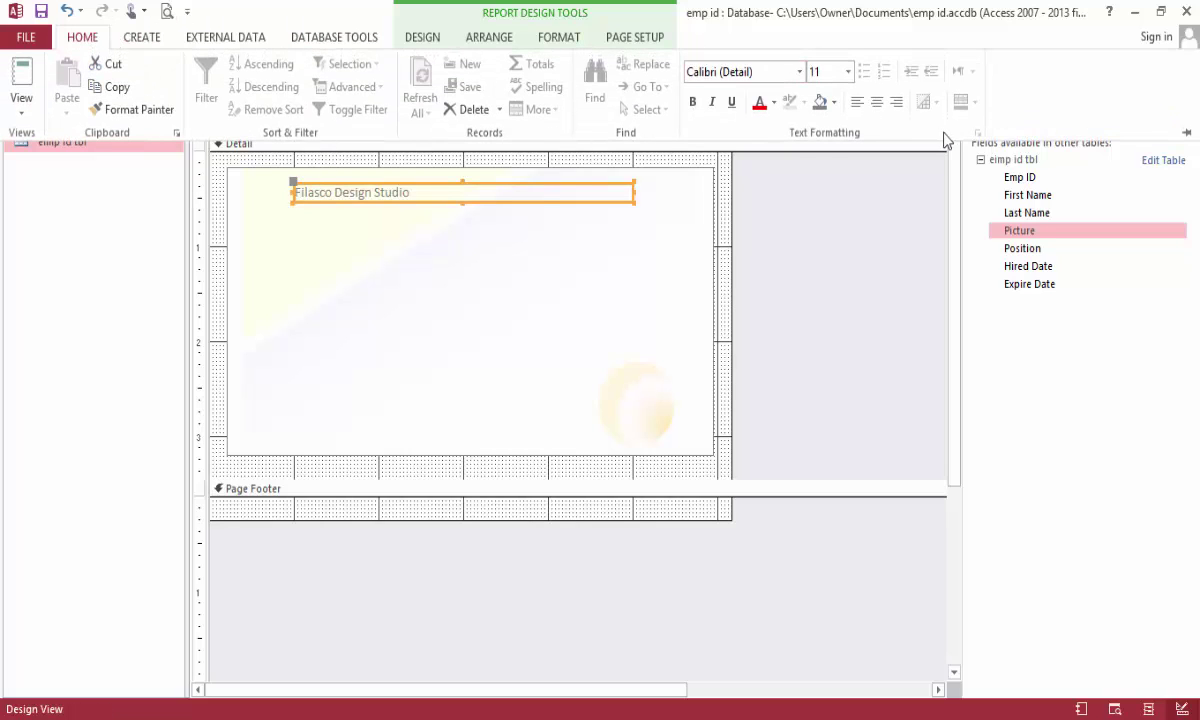
pyautogui.click(878, 104)
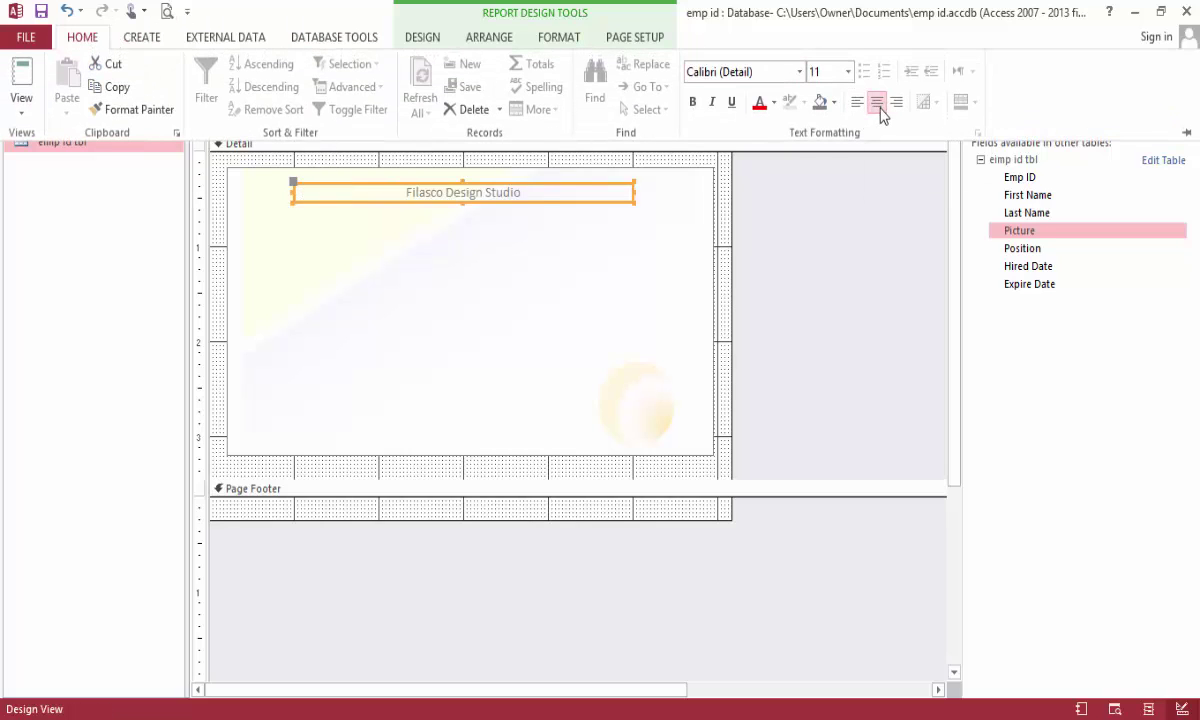
pyautogui.click(800, 72)
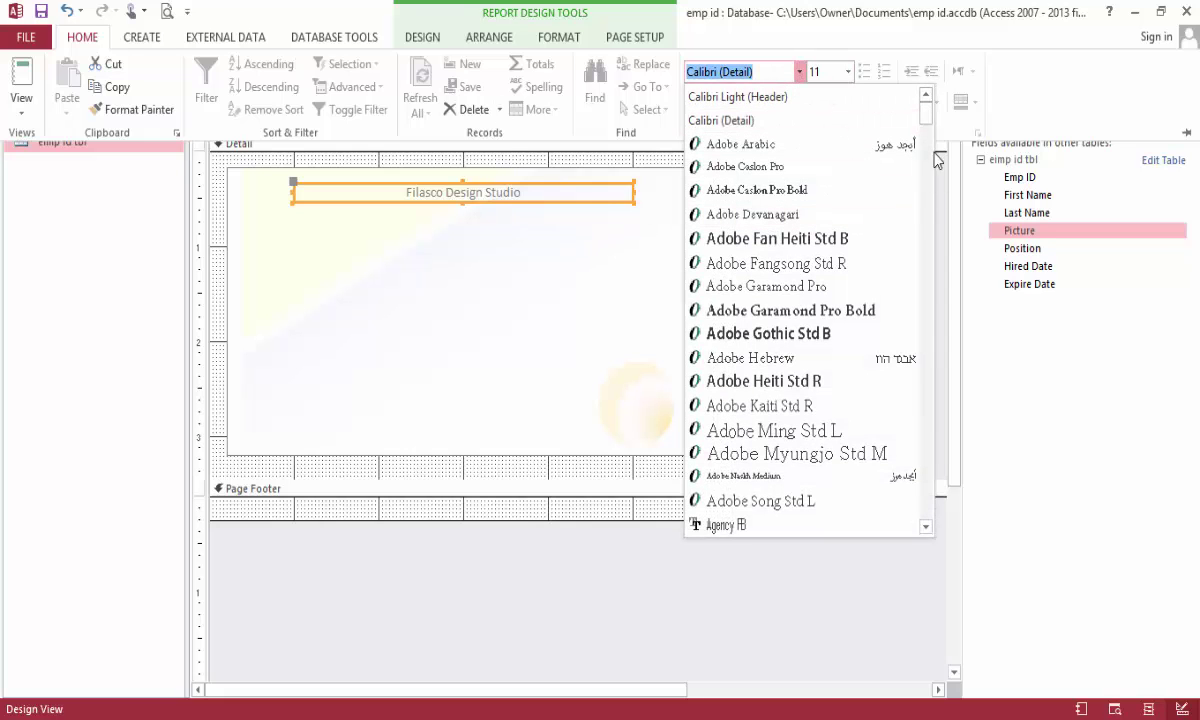
pyautogui.moveTo(926, 147); pyautogui.dragTo(928, 173)
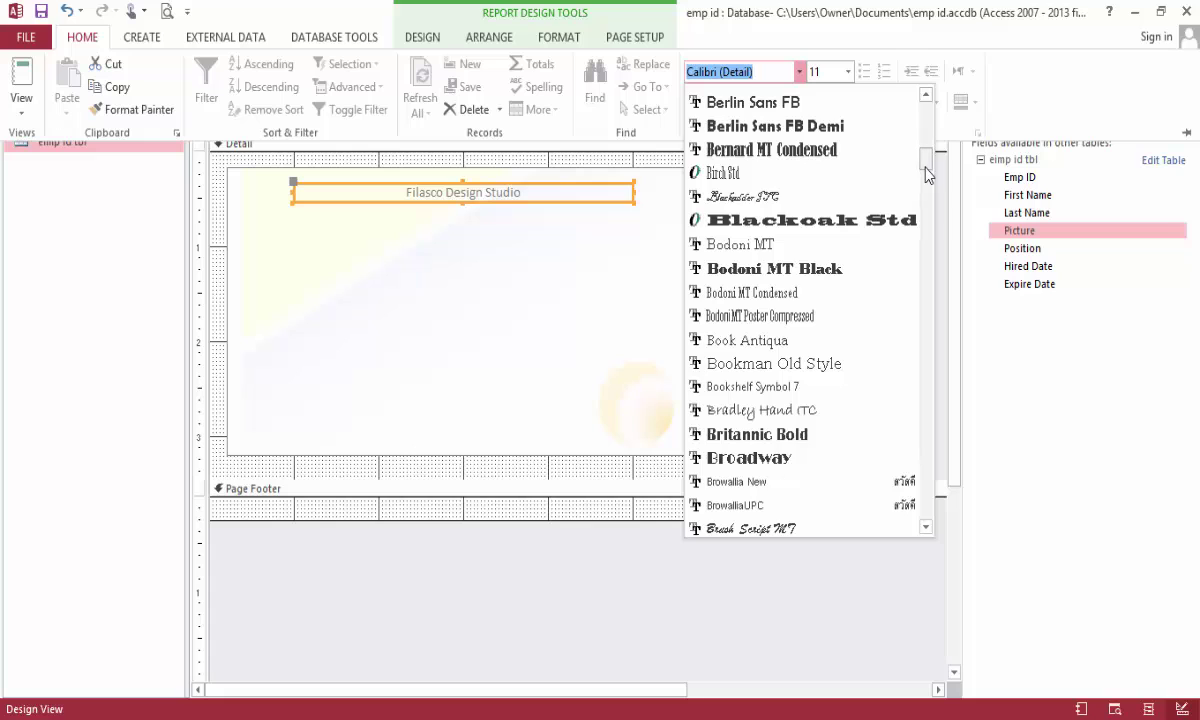
pyautogui.click(828, 274)
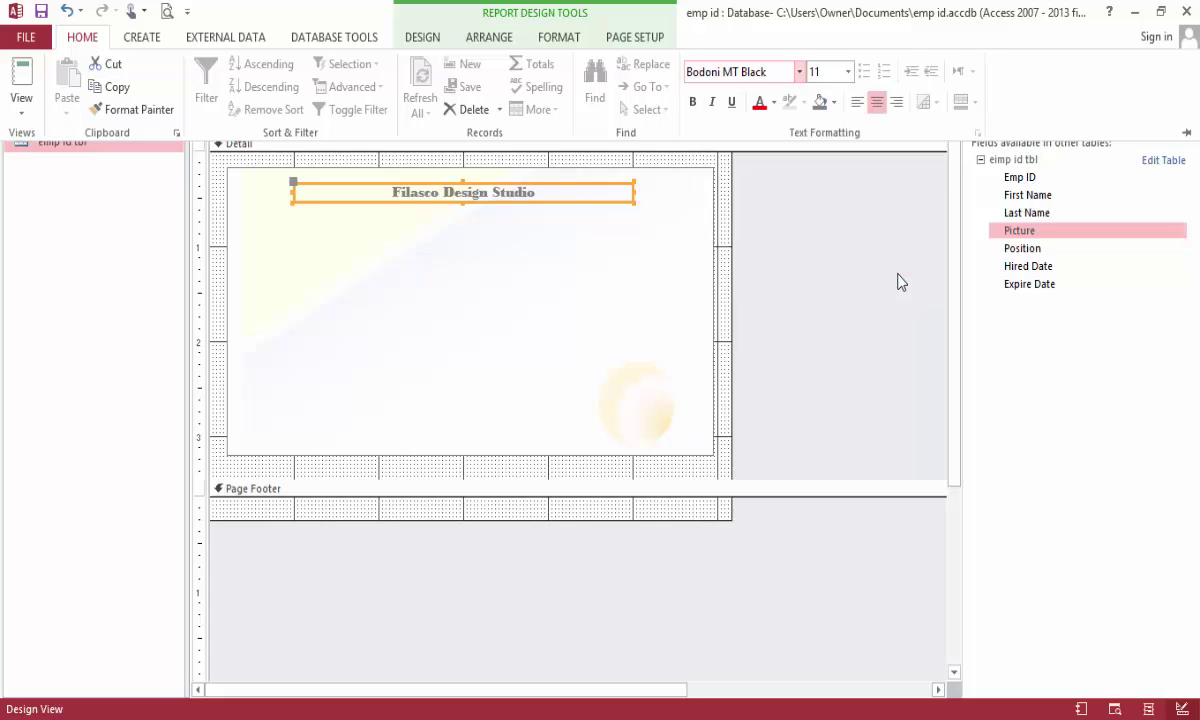
# Change the title's font to Engravers MT.
pyautogui.click(799, 71)
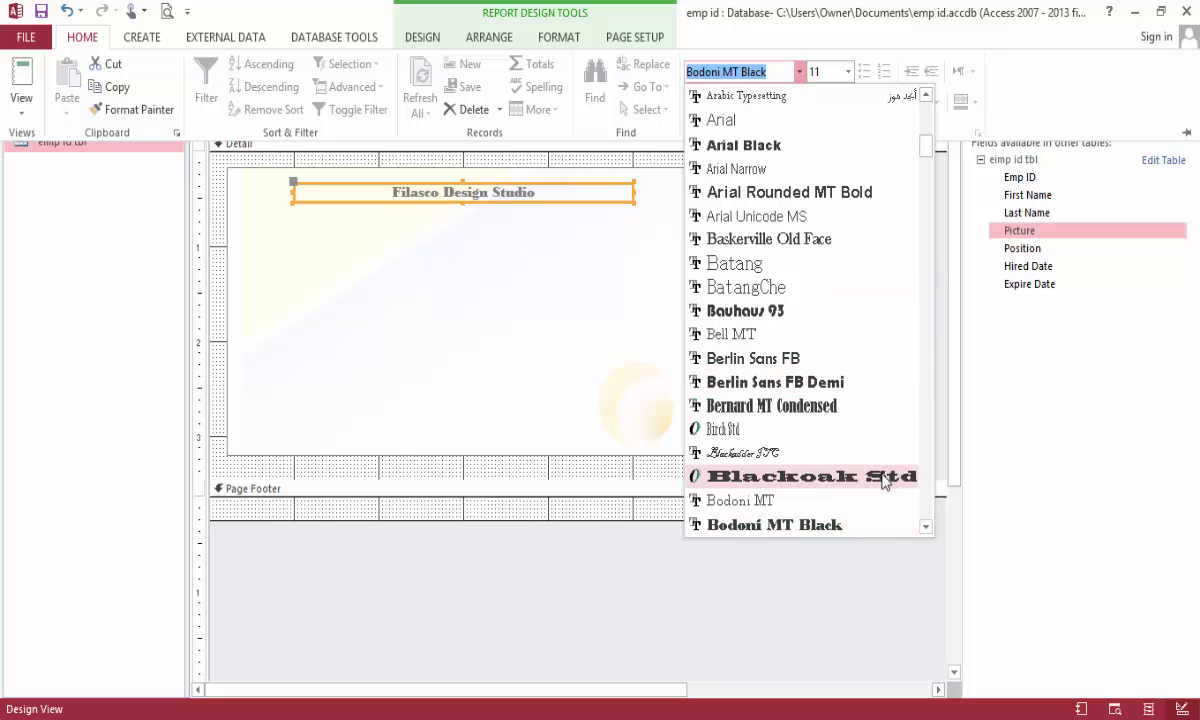
pyautogui.click(927, 530)
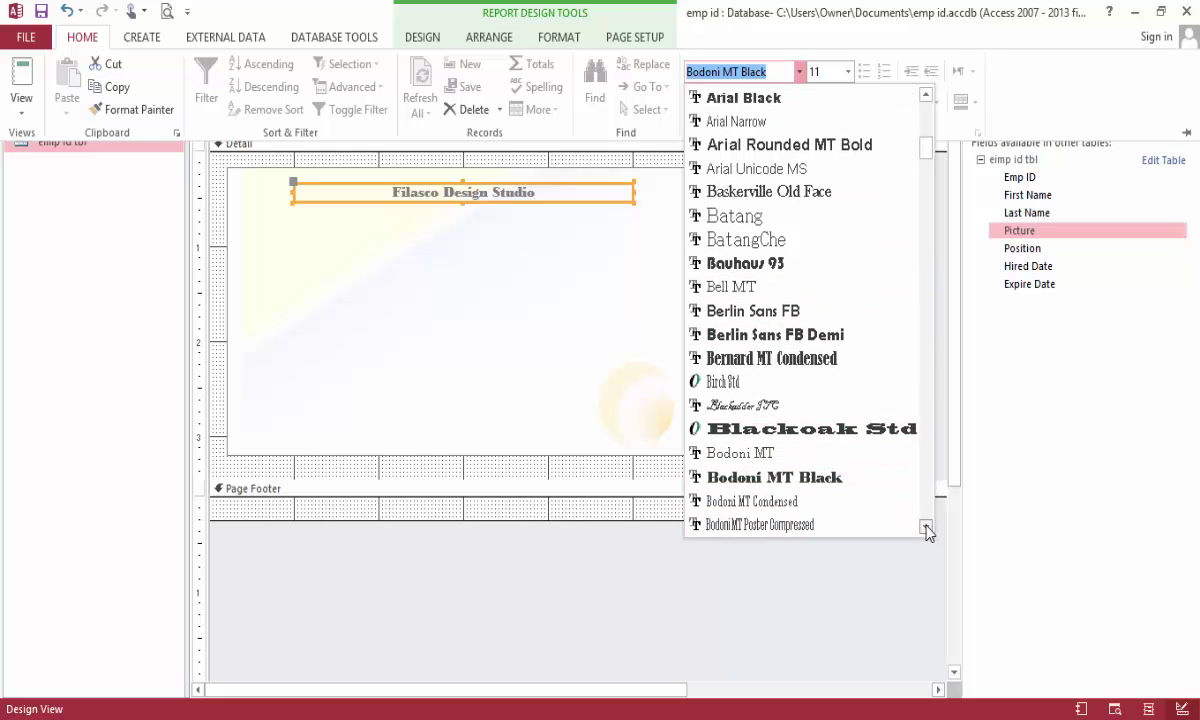
pyautogui.moveTo(927, 531); pyautogui.dragTo(927, 531)
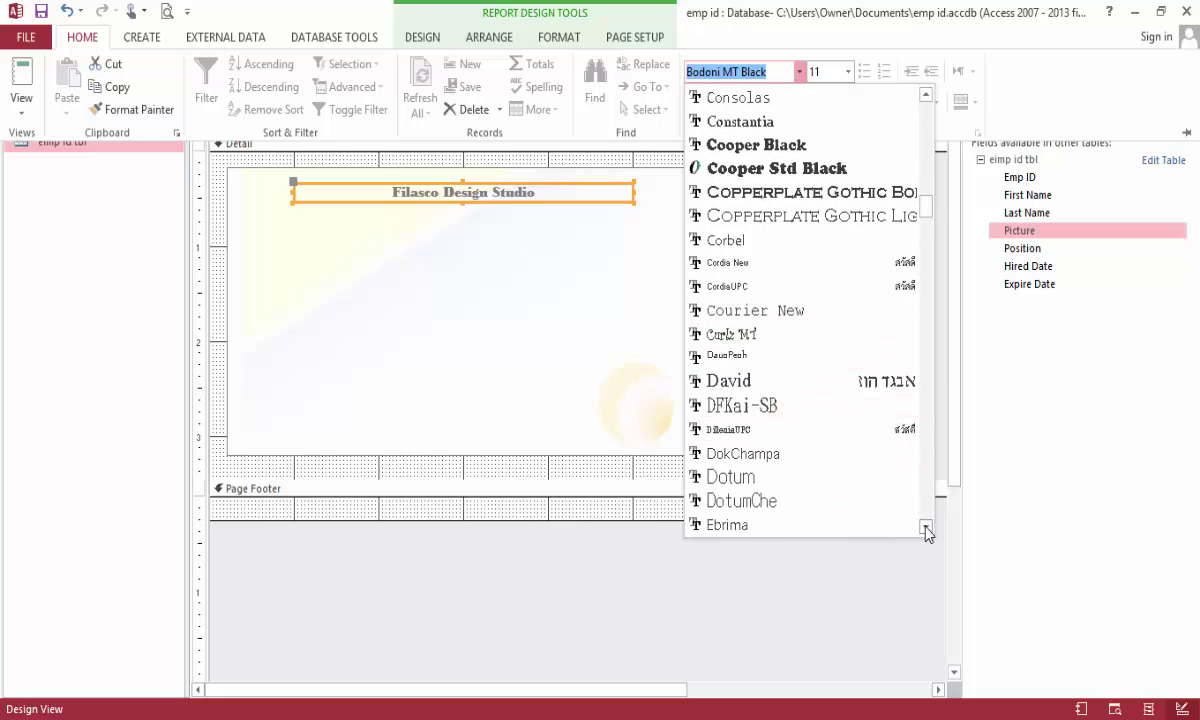
pyautogui.moveTo(927, 531); pyautogui.dragTo(927, 531)
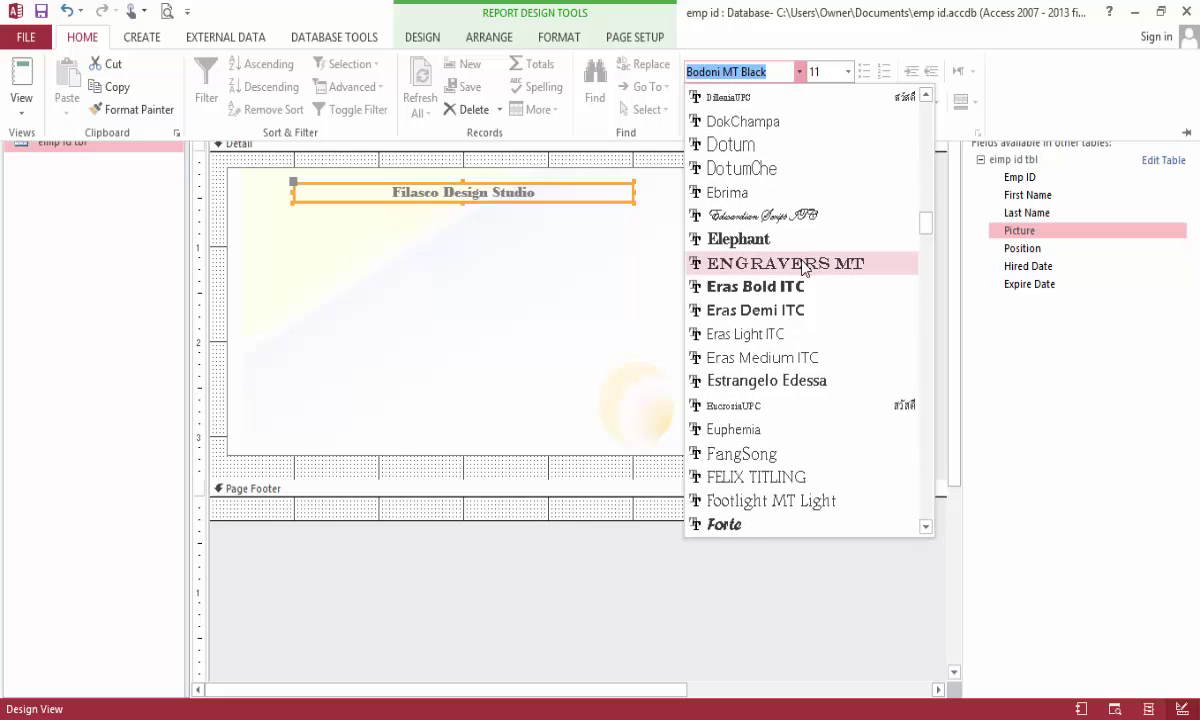
pyautogui.click(756, 260)
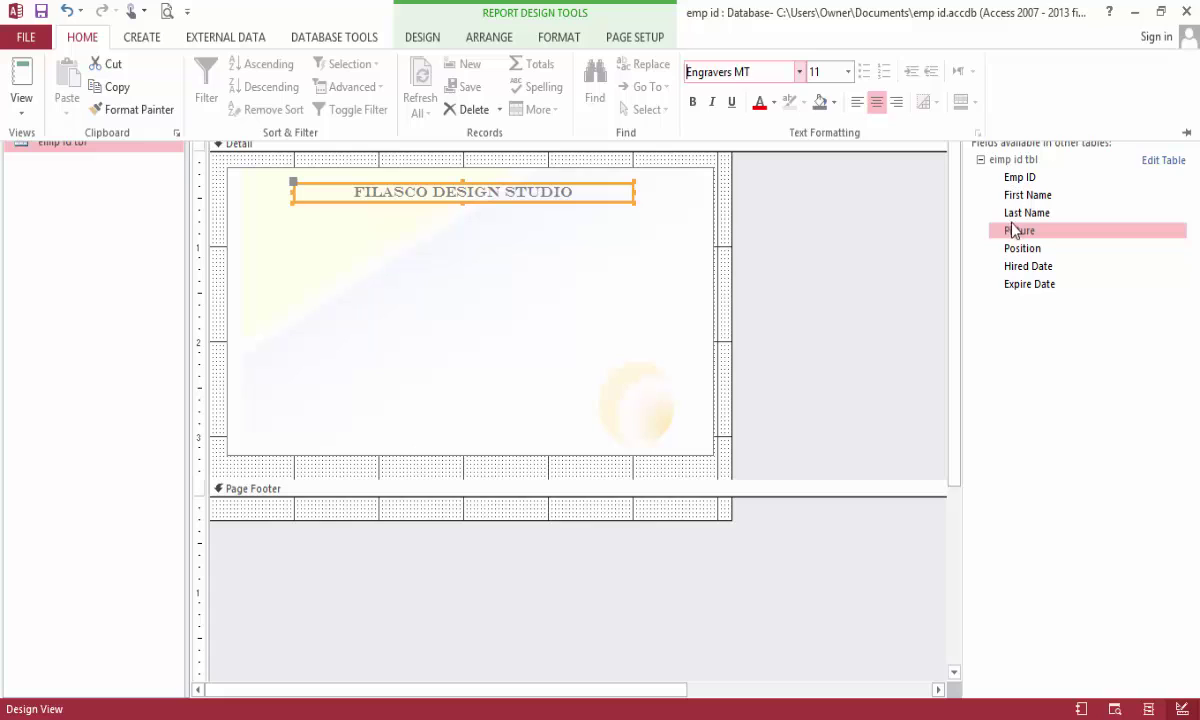
# Add the First Name field without its label at the card's upper left.
pyautogui.click(1020, 198)
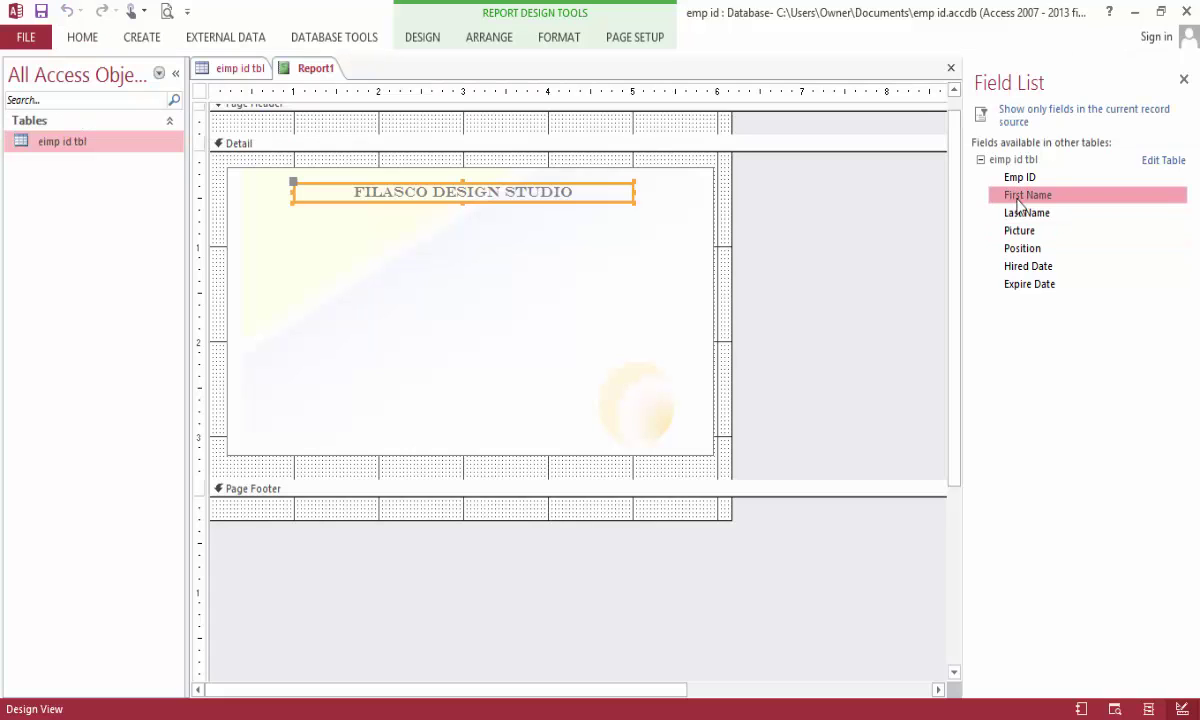
pyautogui.moveTo(1018, 205); pyautogui.dragTo(286, 245)
pyautogui.click(214, 240)
pyautogui.press('Delete')
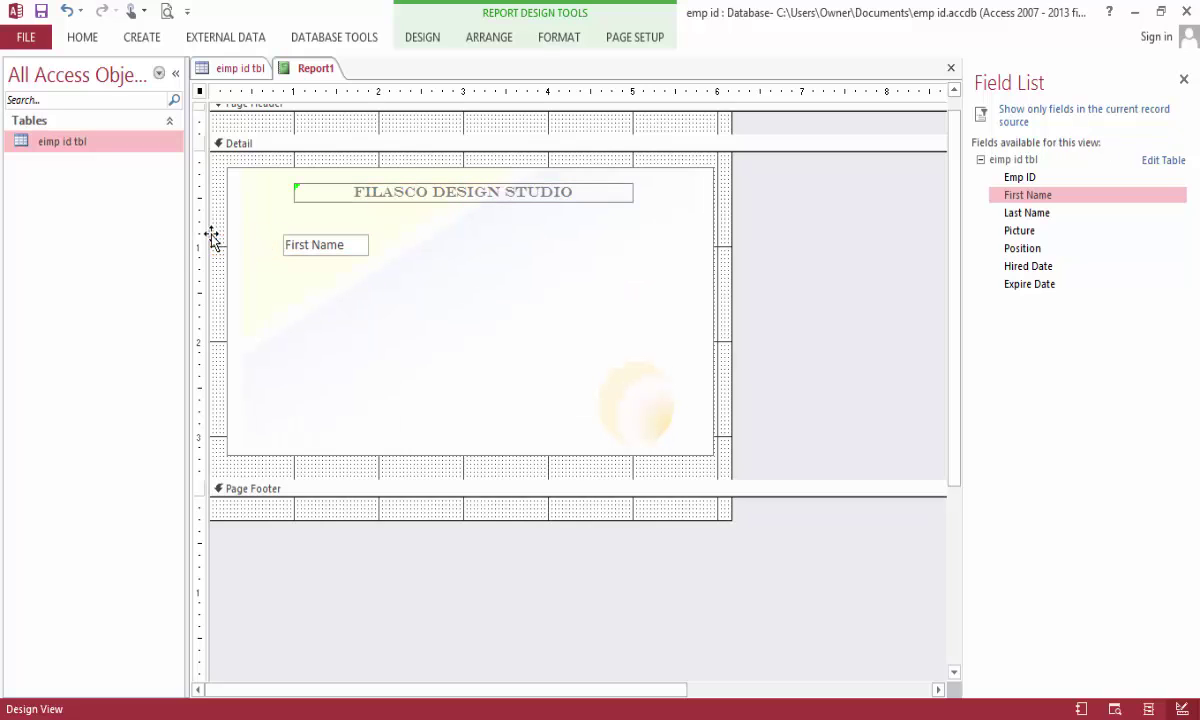
pyautogui.click(285, 243)
pyautogui.moveTo(282, 238); pyautogui.dragTo(250, 222)
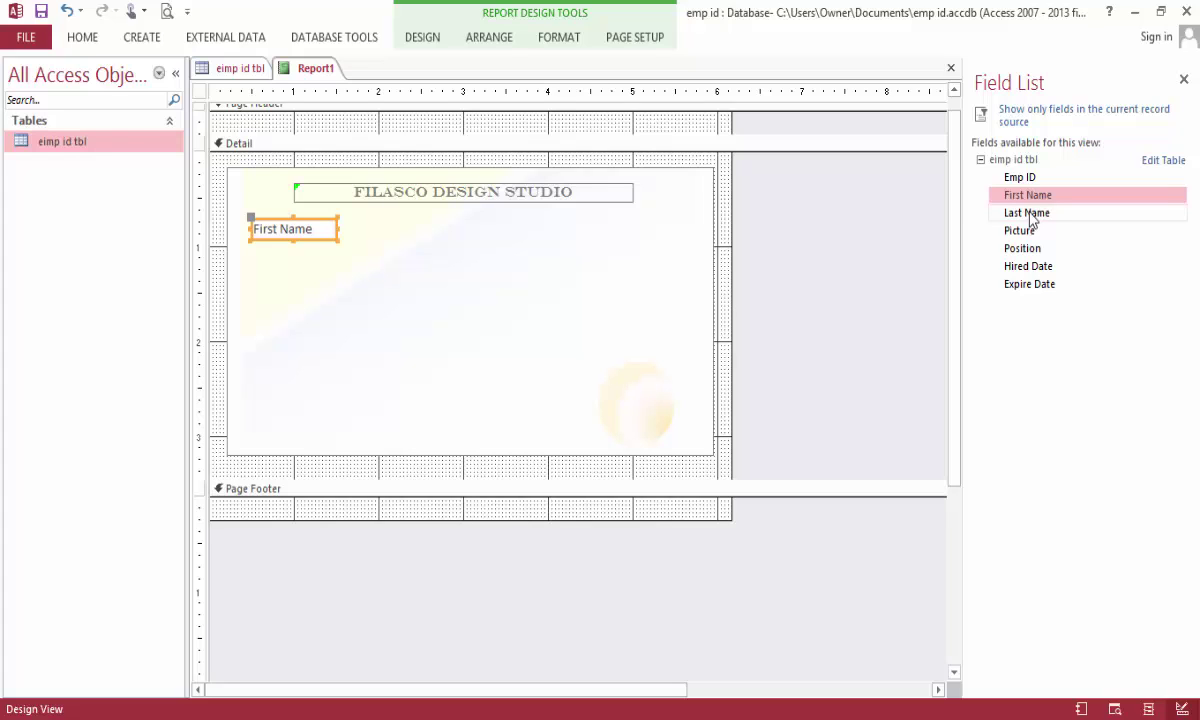
# Add the Last Name field without its label, right beside First Name.
pyautogui.moveTo(1032, 218); pyautogui.dragTo(422, 234)
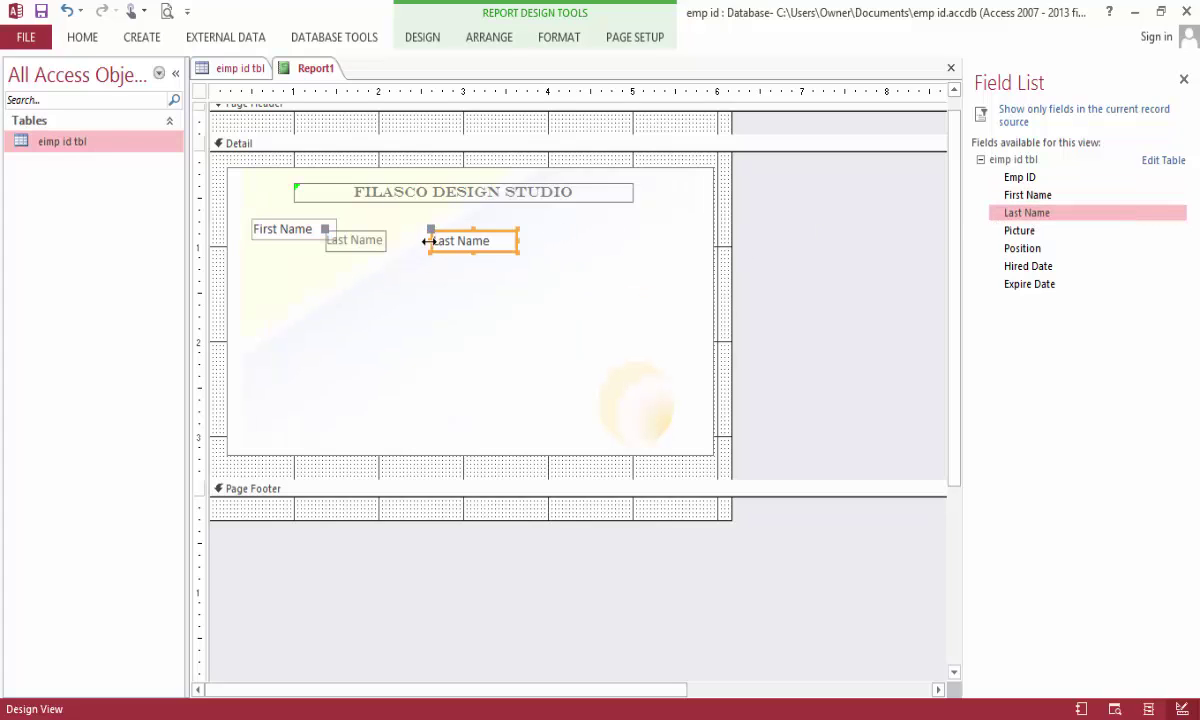
pyautogui.click(340, 238)
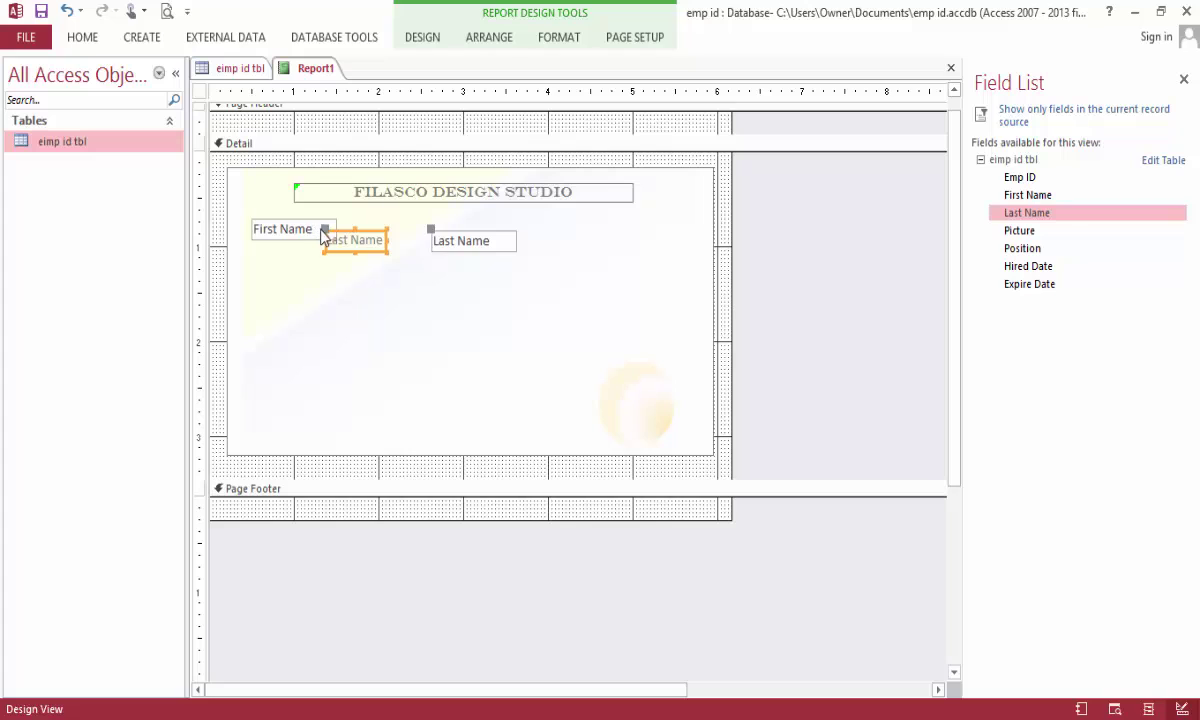
pyautogui.press('Delete')
pyautogui.click(460, 243)
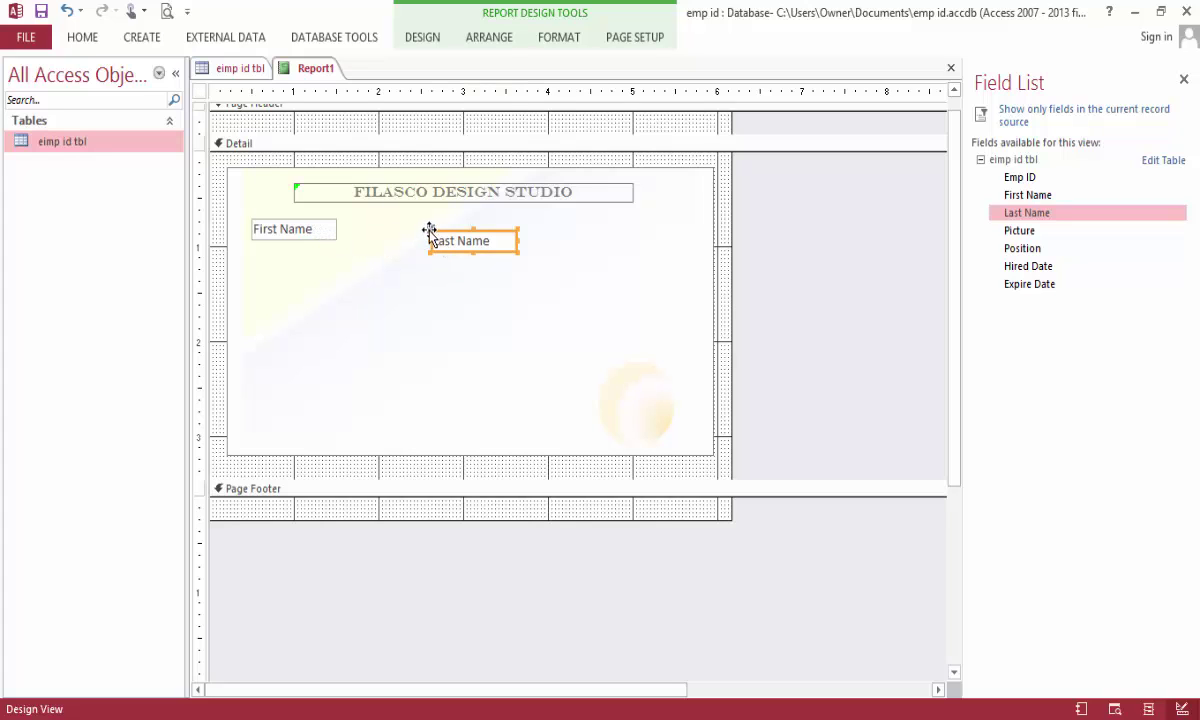
pyautogui.moveTo(429, 228); pyautogui.dragTo(345, 223)
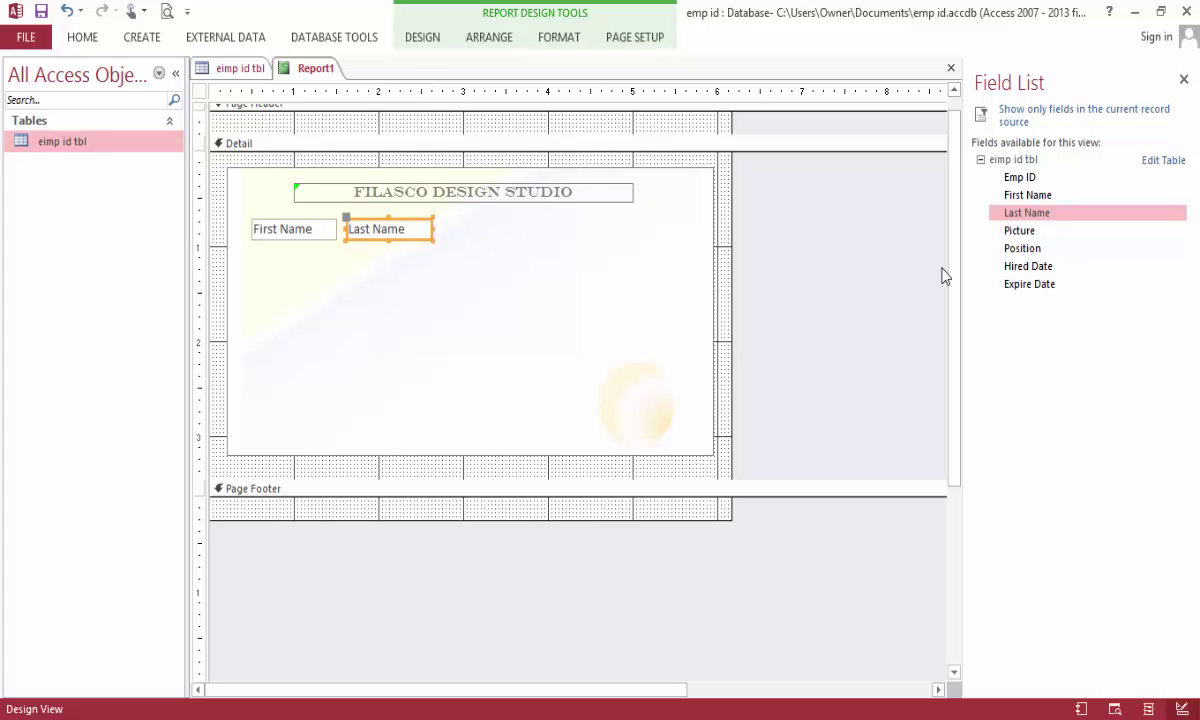
# Add the Picture field without its label under the names and make the frame taller.
pyautogui.click(1018, 236)
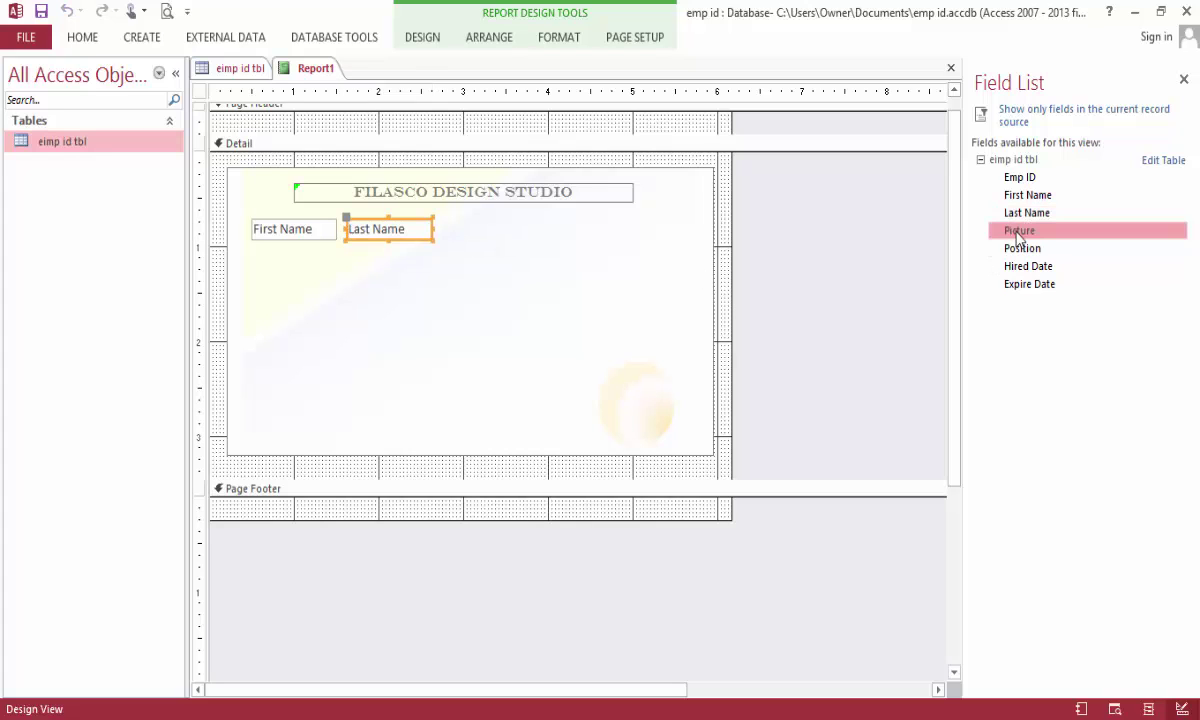
pyautogui.moveTo(1018, 236); pyautogui.dragTo(264, 259)
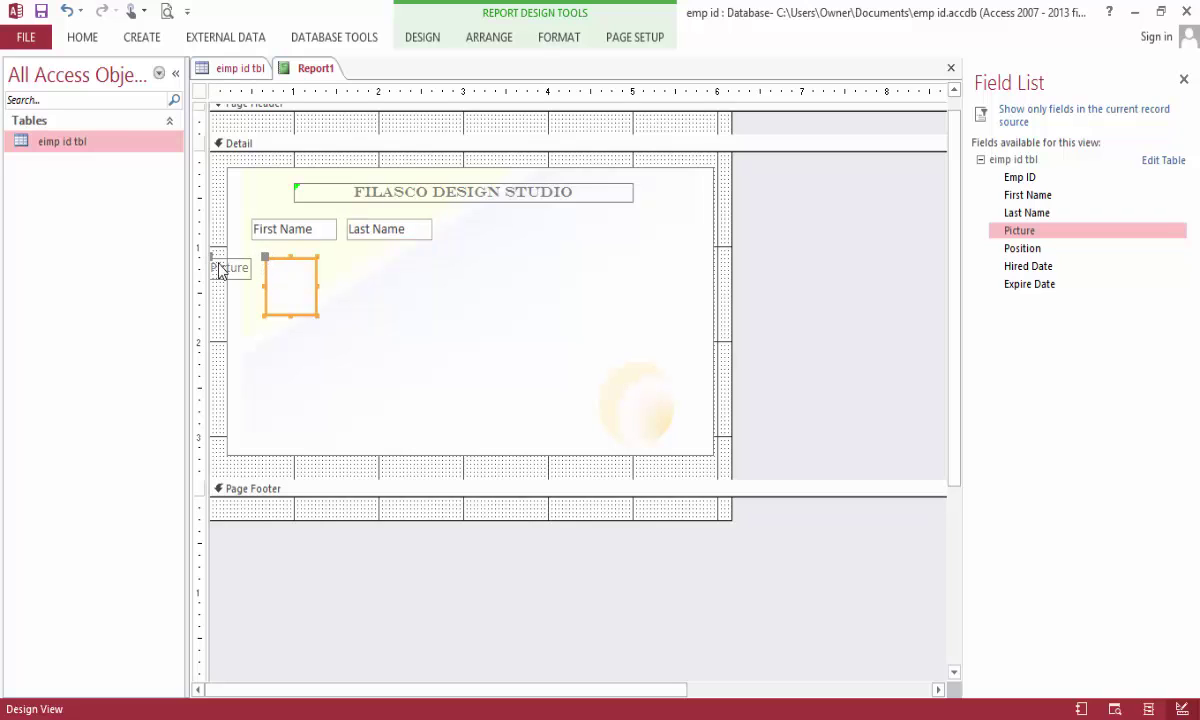
pyautogui.click(220, 264)
pyautogui.press('Delete')
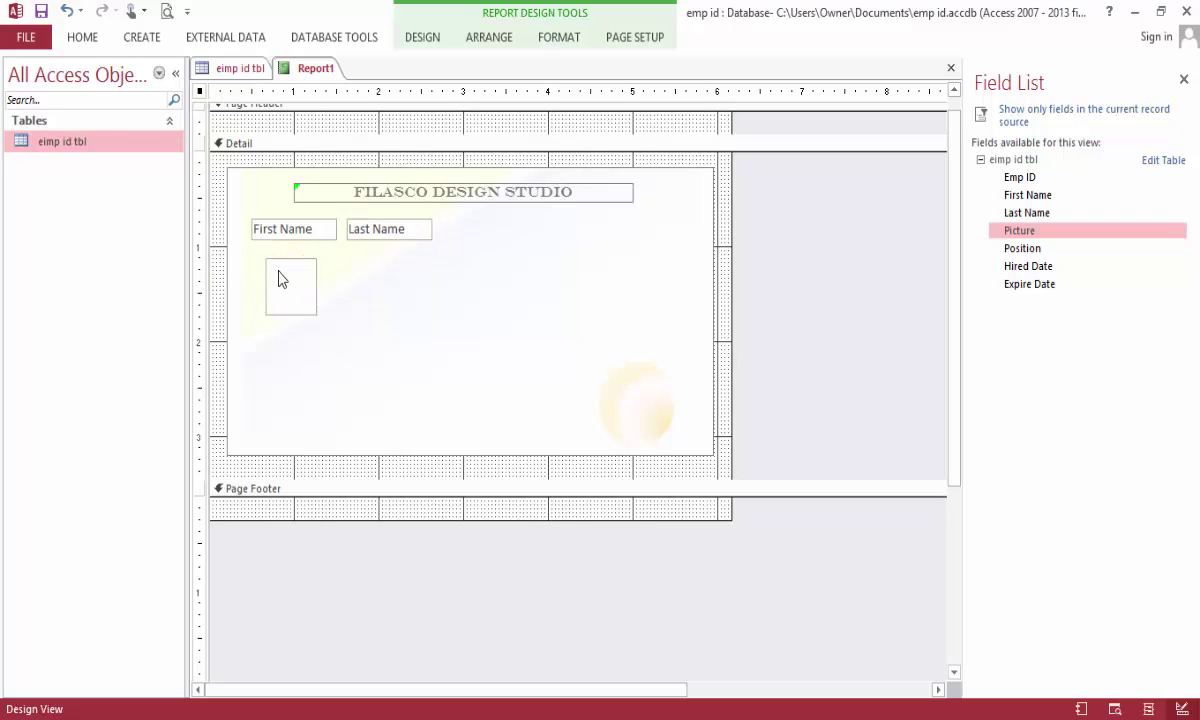
pyautogui.click(263, 260)
pyautogui.moveTo(263, 260); pyautogui.dragTo(433, 291)
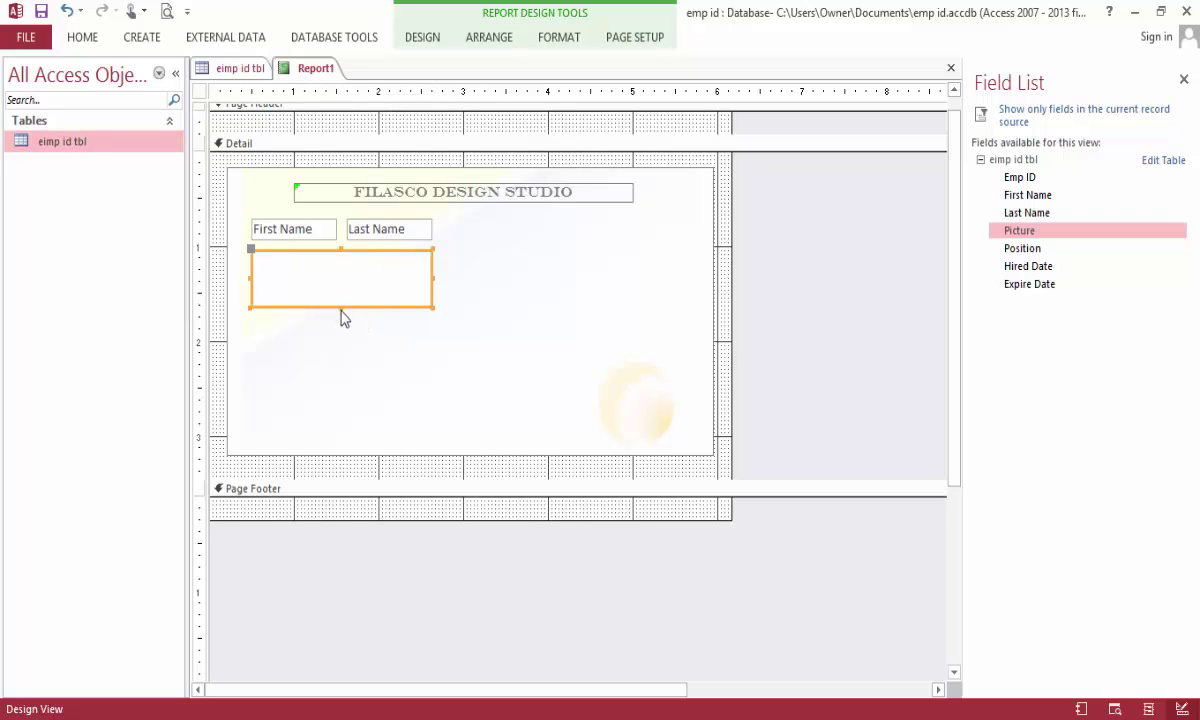
pyautogui.moveTo(340, 307); pyautogui.dragTo(341, 405)
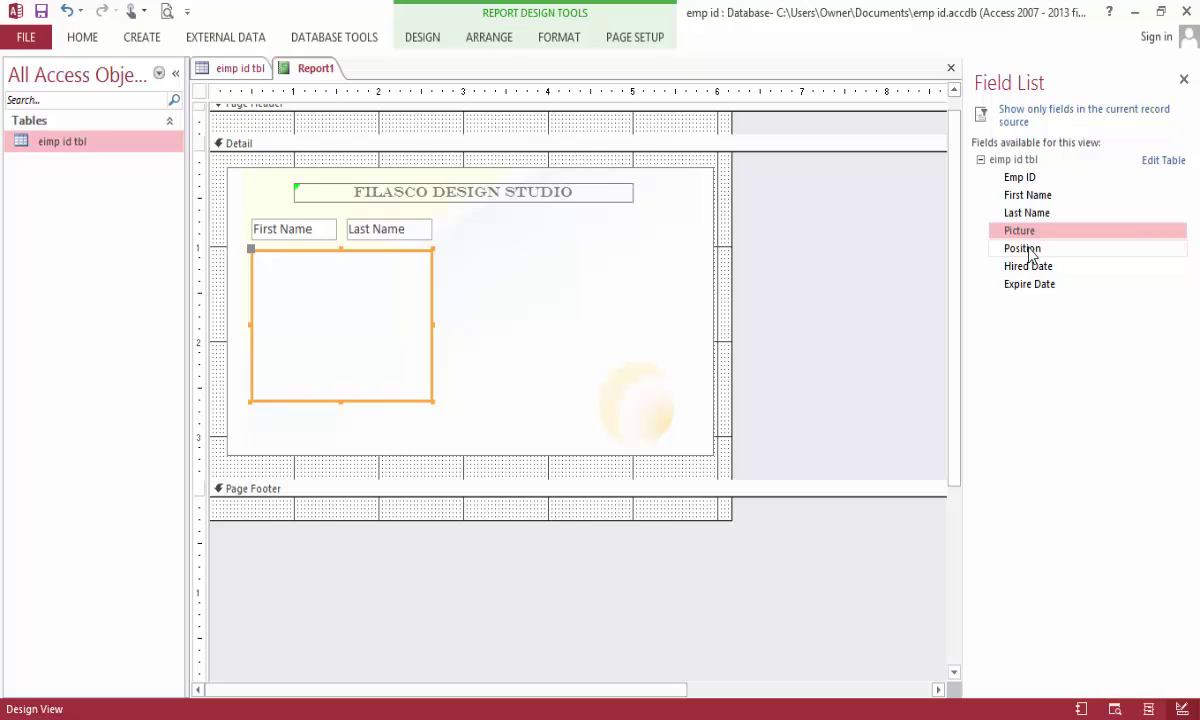
# Add the Position field without its label, moved up-left and widened to the right.
pyautogui.moveTo(1028, 254); pyautogui.dragTo(558, 331)
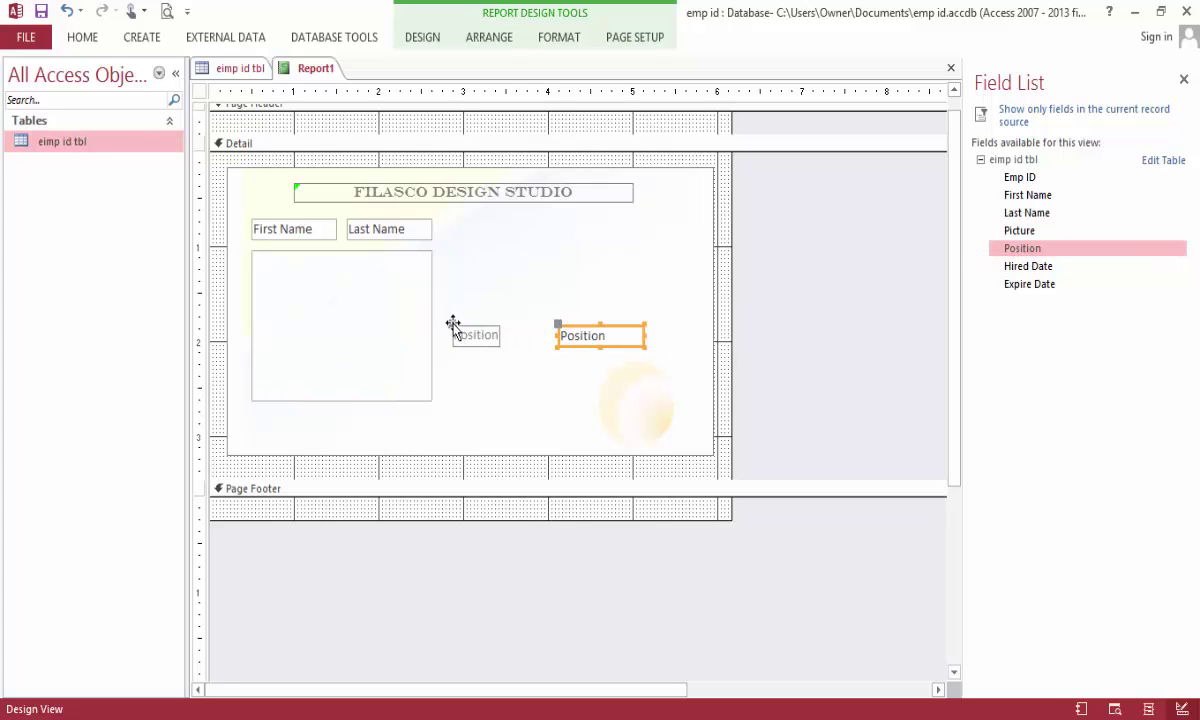
pyautogui.click(466, 336)
pyautogui.press('Delete')
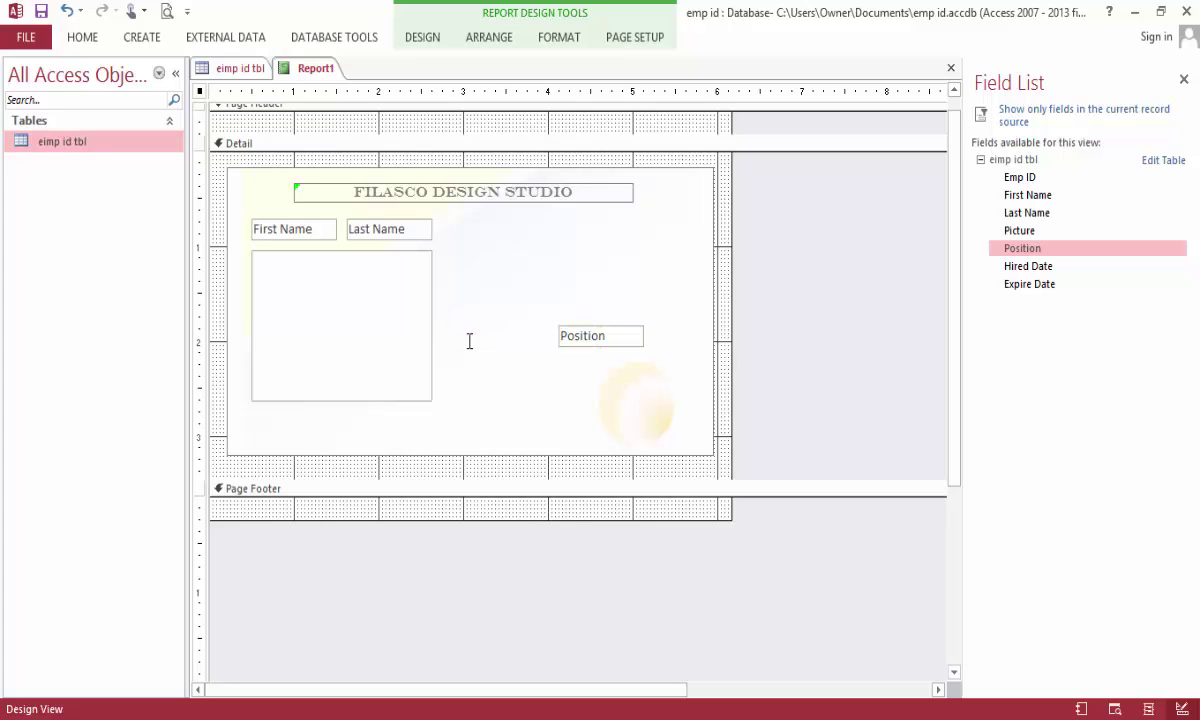
pyautogui.moveTo(558, 332); pyautogui.dragTo(487, 316)
pyautogui.moveTo(575, 319); pyautogui.dragTo(667, 321)
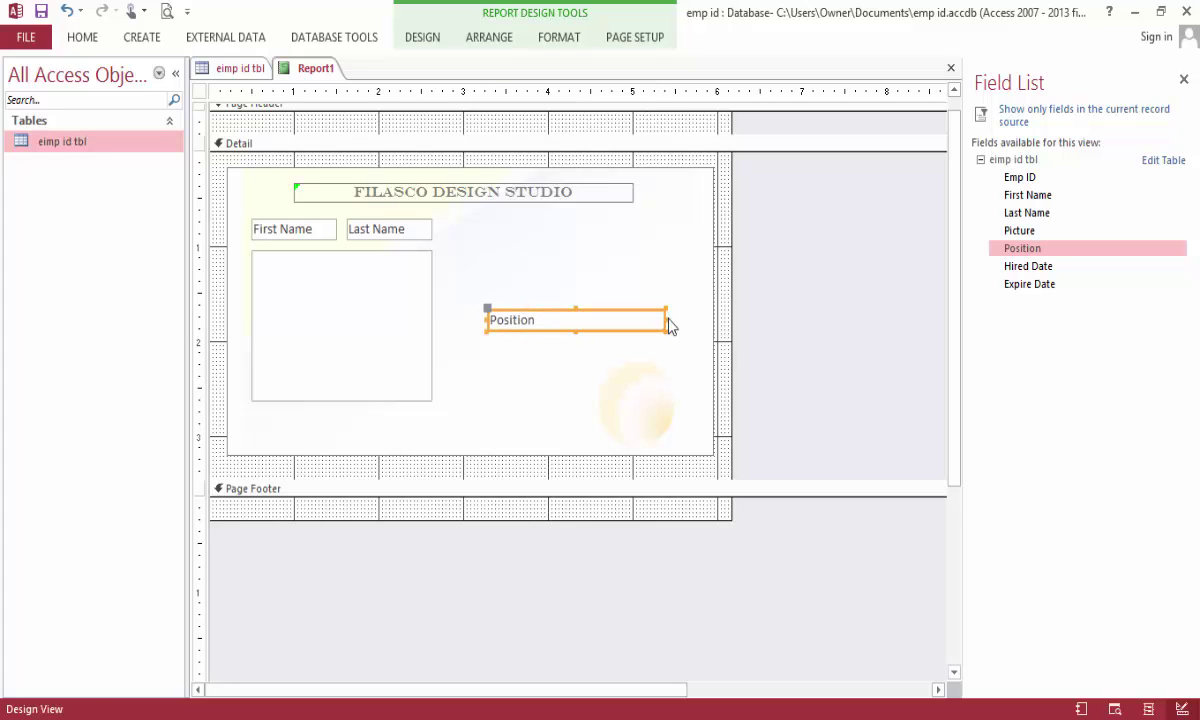
# Center the Position text.
pyautogui.click(90, 40)
pyautogui.click(876, 102)
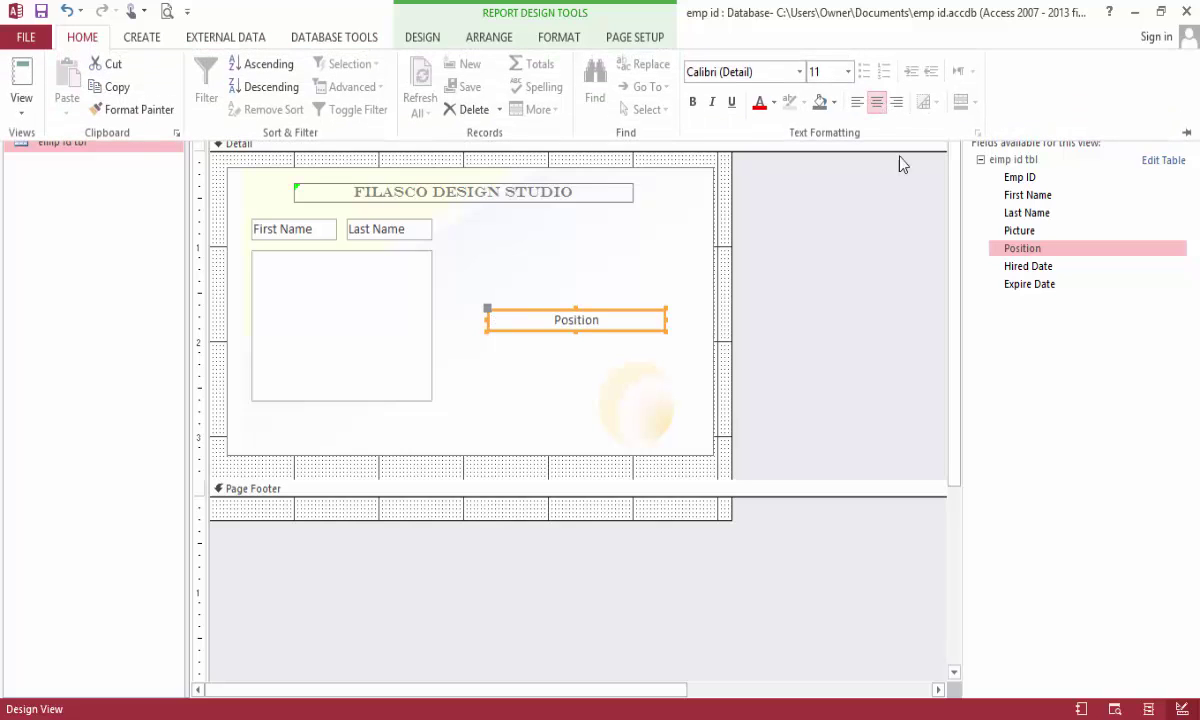
pyautogui.click(844, 343)
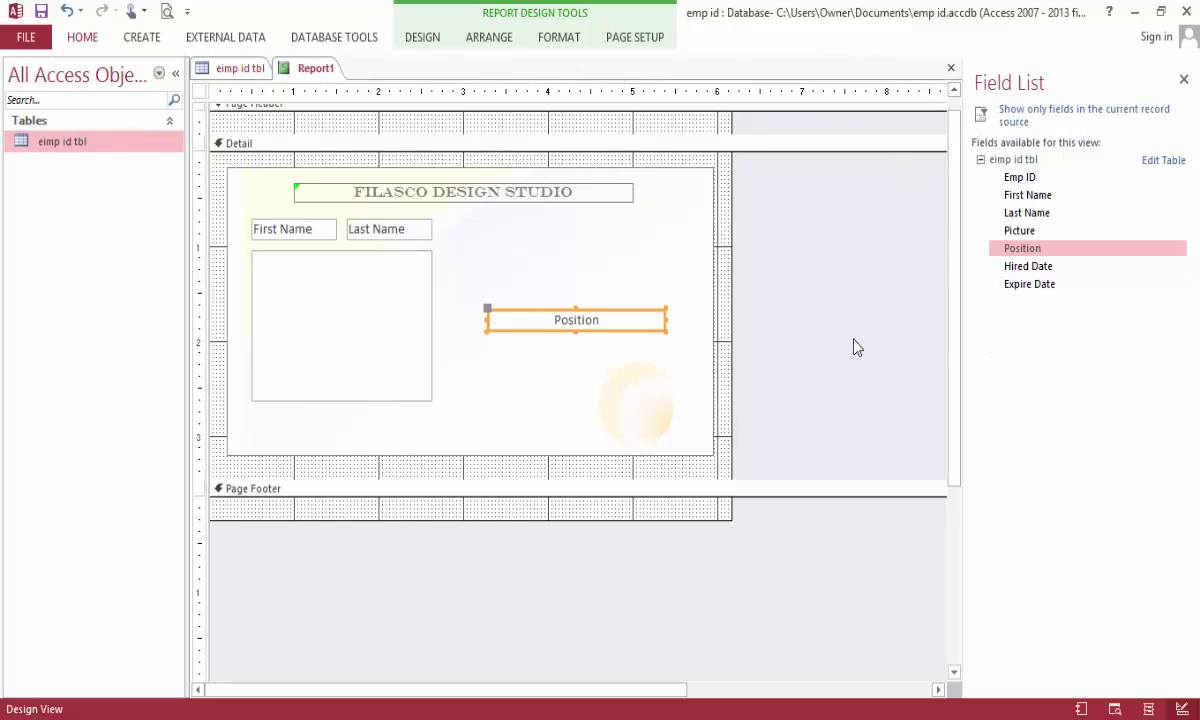
# Add the Hired Date field and align its label and box on the top row.
pyautogui.click(1023, 270)
pyautogui.moveTo(1023, 270); pyautogui.dragTo(472, 229)
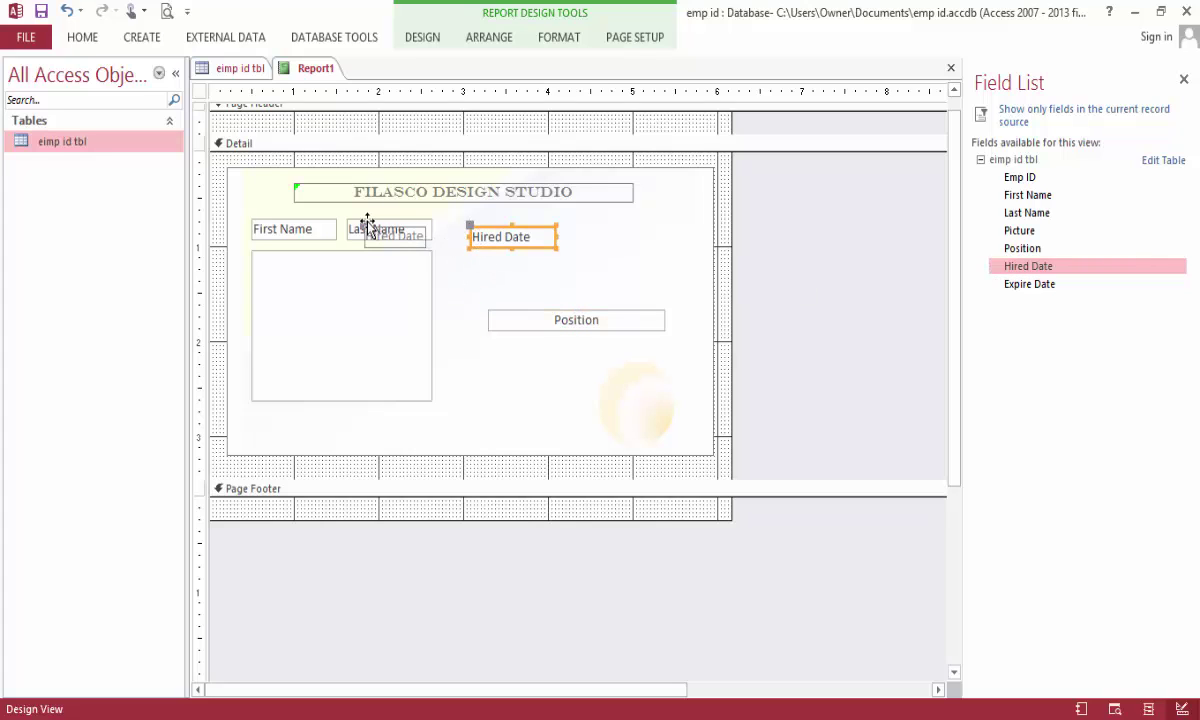
pyautogui.moveTo(366, 228); pyautogui.dragTo(527, 225)
pyautogui.moveTo(442, 228); pyautogui.dragTo(439, 222)
pyautogui.moveTo(525, 223); pyautogui.dragTo(520, 217)
# Rename the Hired Date label caption to 'Issued Date'.
pyautogui.doubleClick(473, 227)
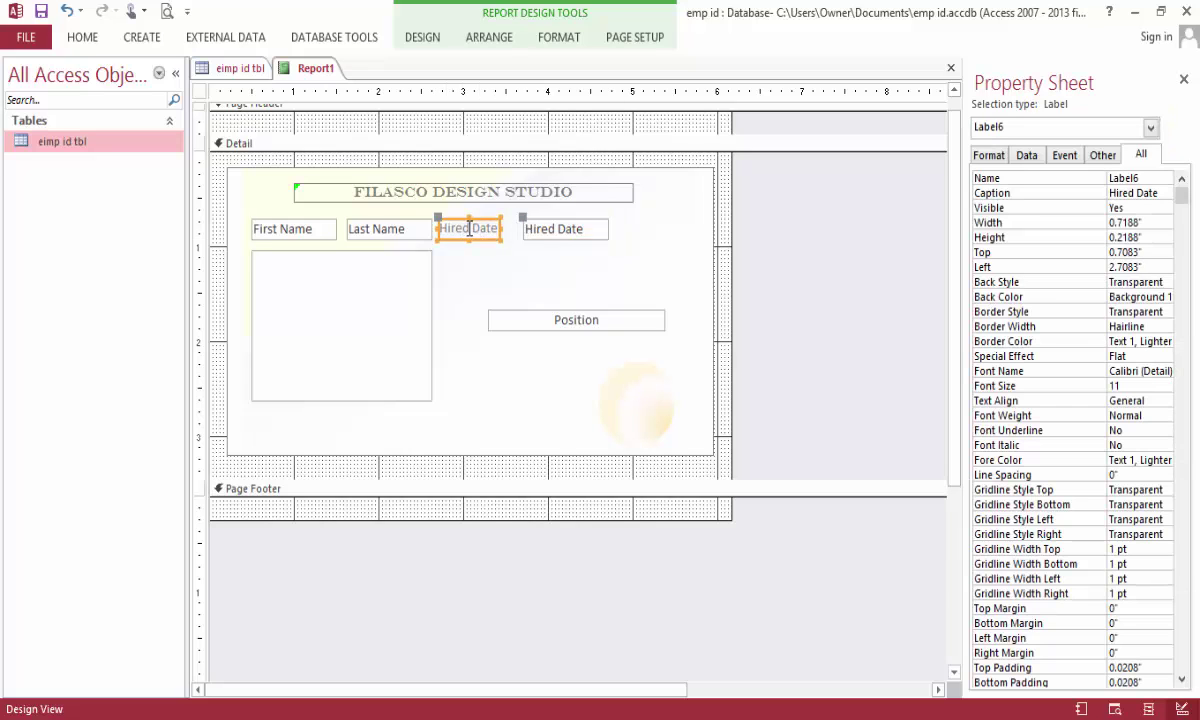
pyautogui.click(470, 228)
pyautogui.press('BackSpace')
pyautogui.press('BackSpace')
pyautogui.press('BackSpace')
pyautogui.press('BackSpace')
pyautogui.press('BackSpace')
pyautogui.press('BackSpace')
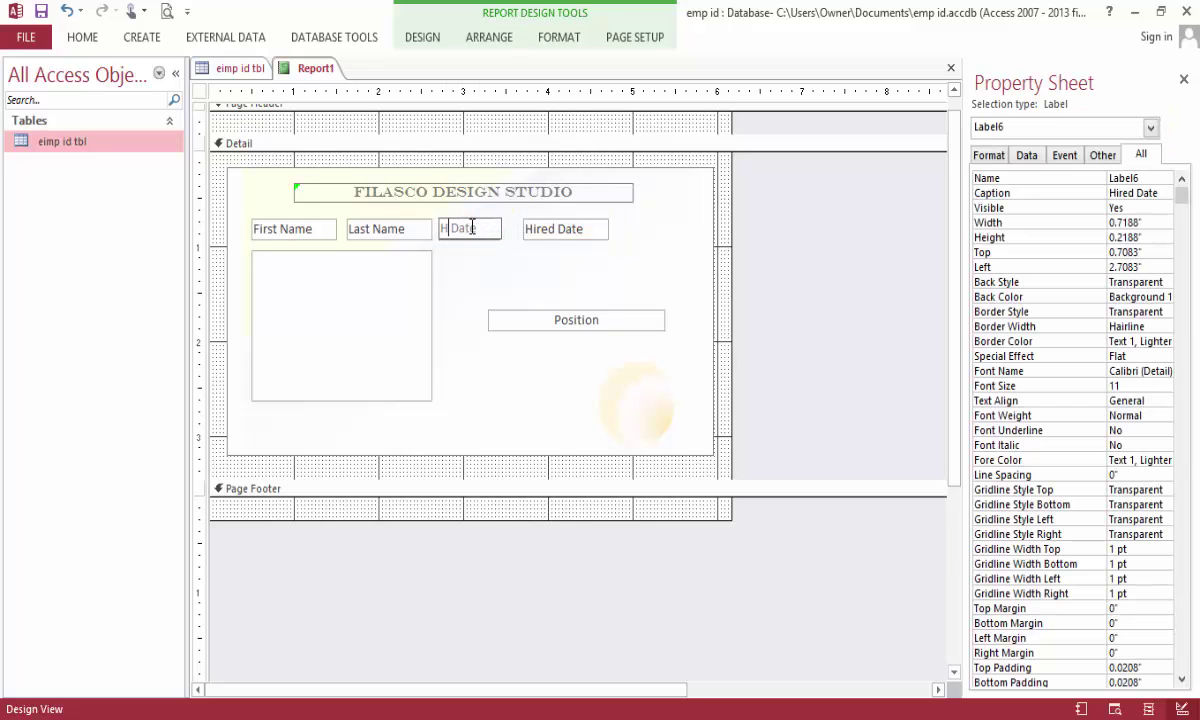
pyautogui.write('Issued')
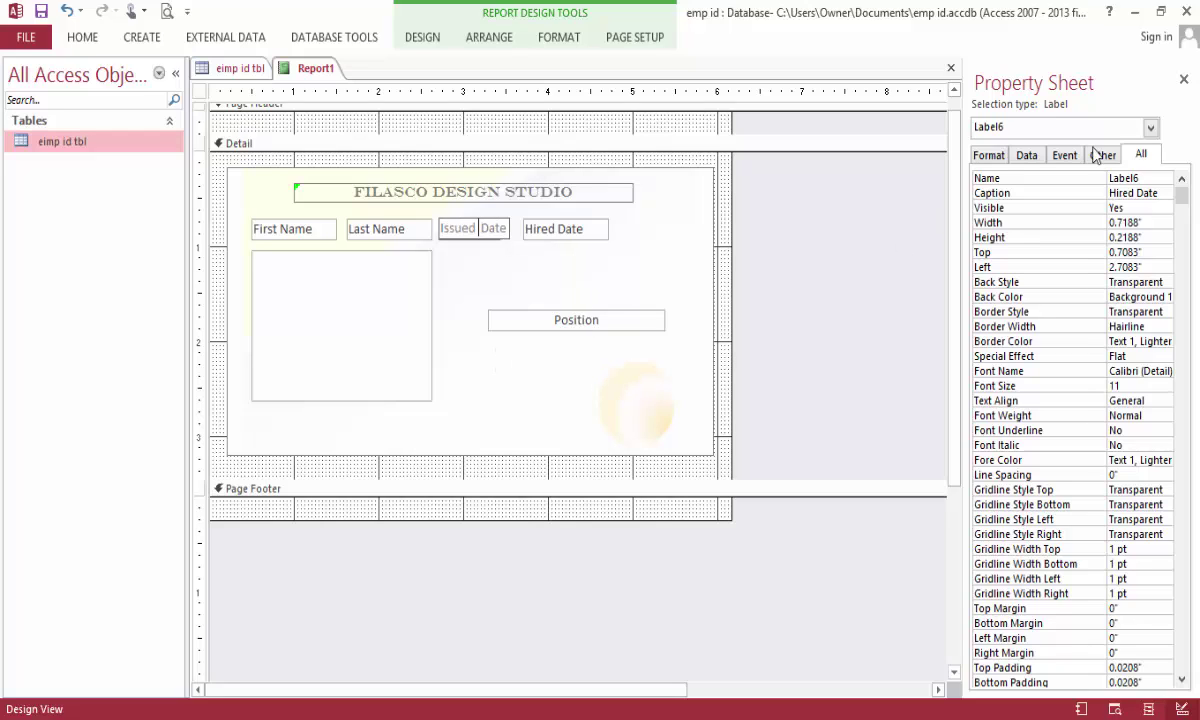
pyautogui.click(1183, 79)
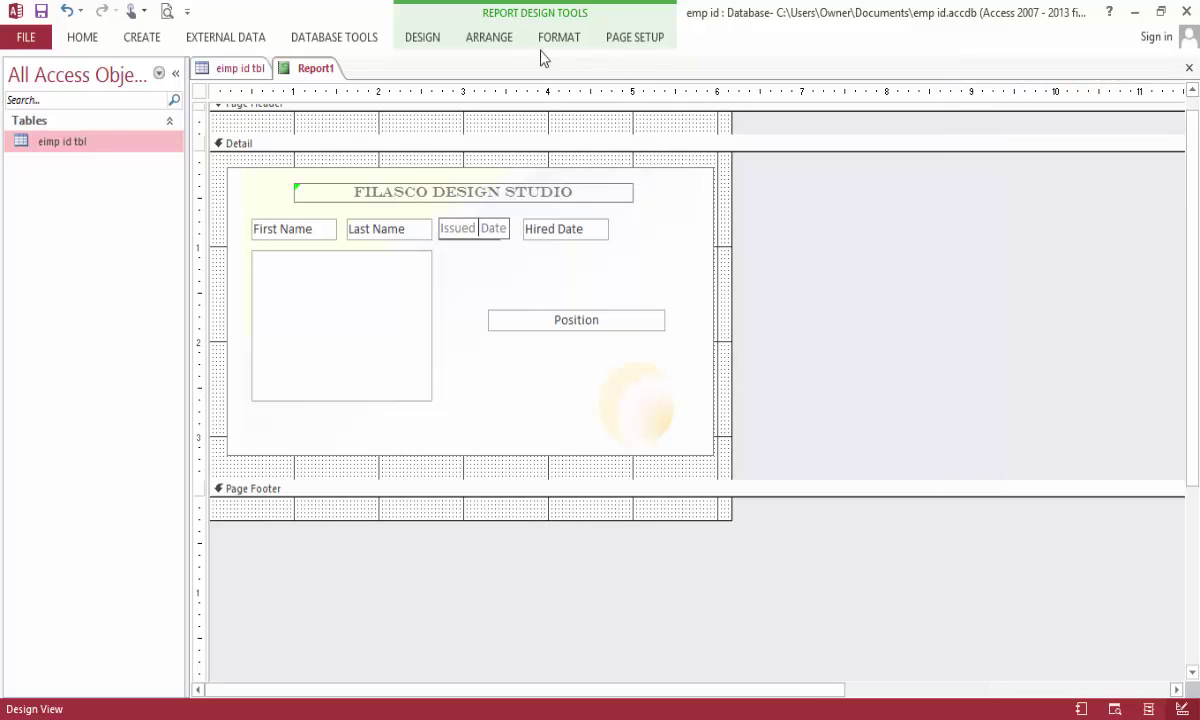
pyautogui.click(428, 40)
# Add the Expire Date field with its label under Issued Date, then preview in Report View.
pyautogui.click(815, 92)
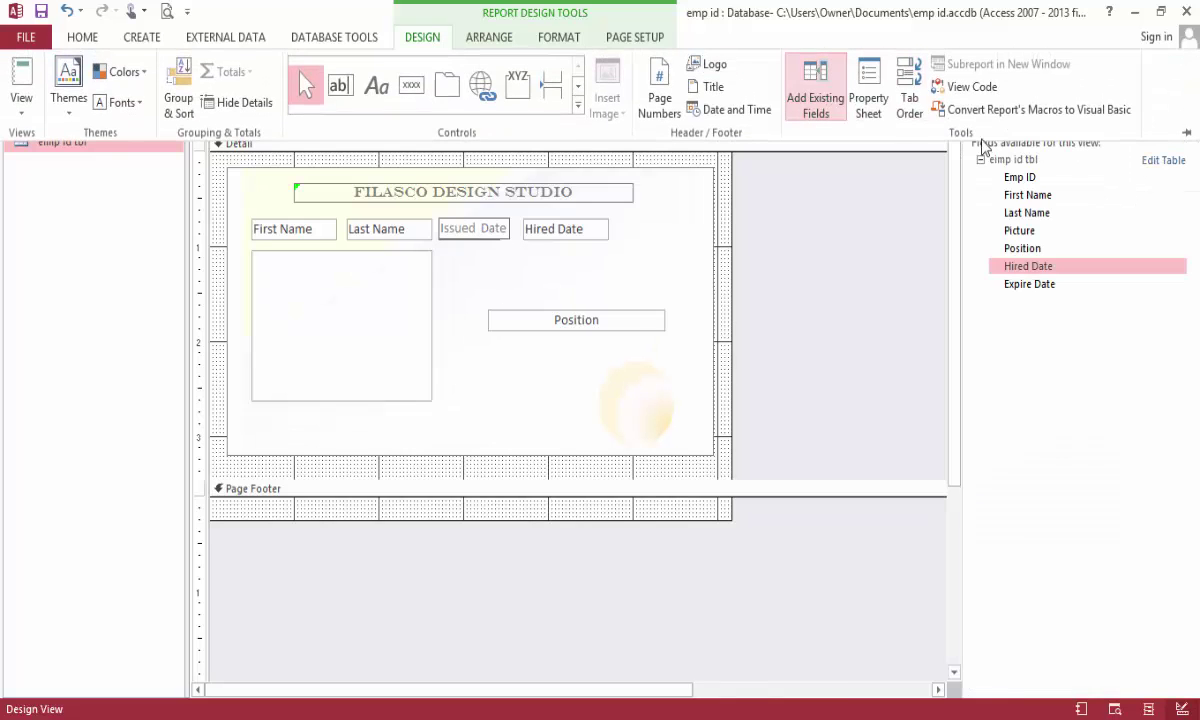
pyautogui.moveTo(1029, 284); pyautogui.dragTo(623, 290)
pyautogui.moveTo(481, 276); pyautogui.dragTo(481, 278)
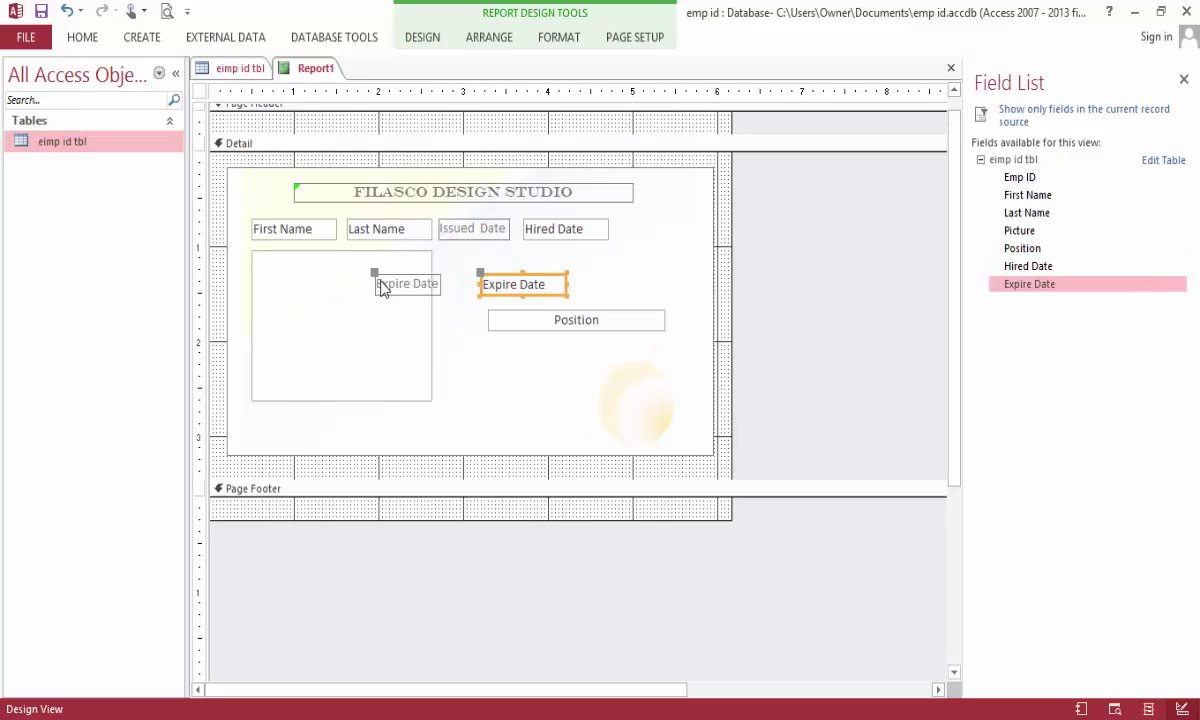
pyautogui.moveTo(376, 276); pyautogui.dragTo(536, 258)
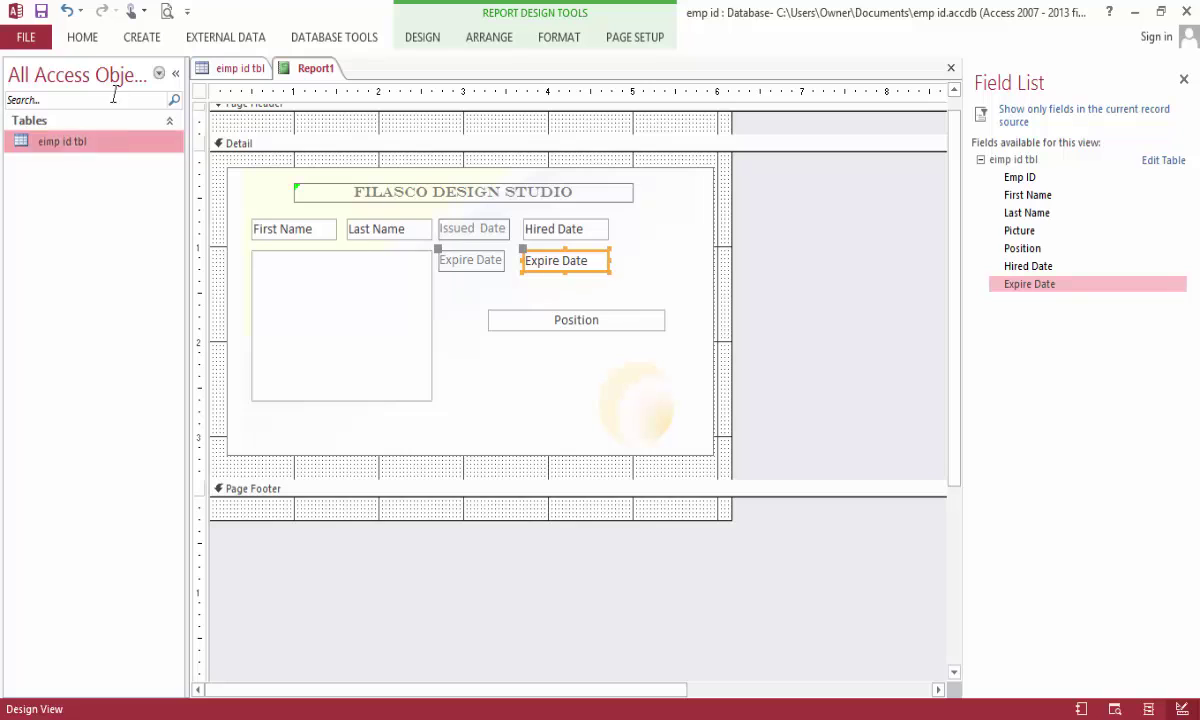
pyautogui.click(82, 37)
pyautogui.click(30, 82)
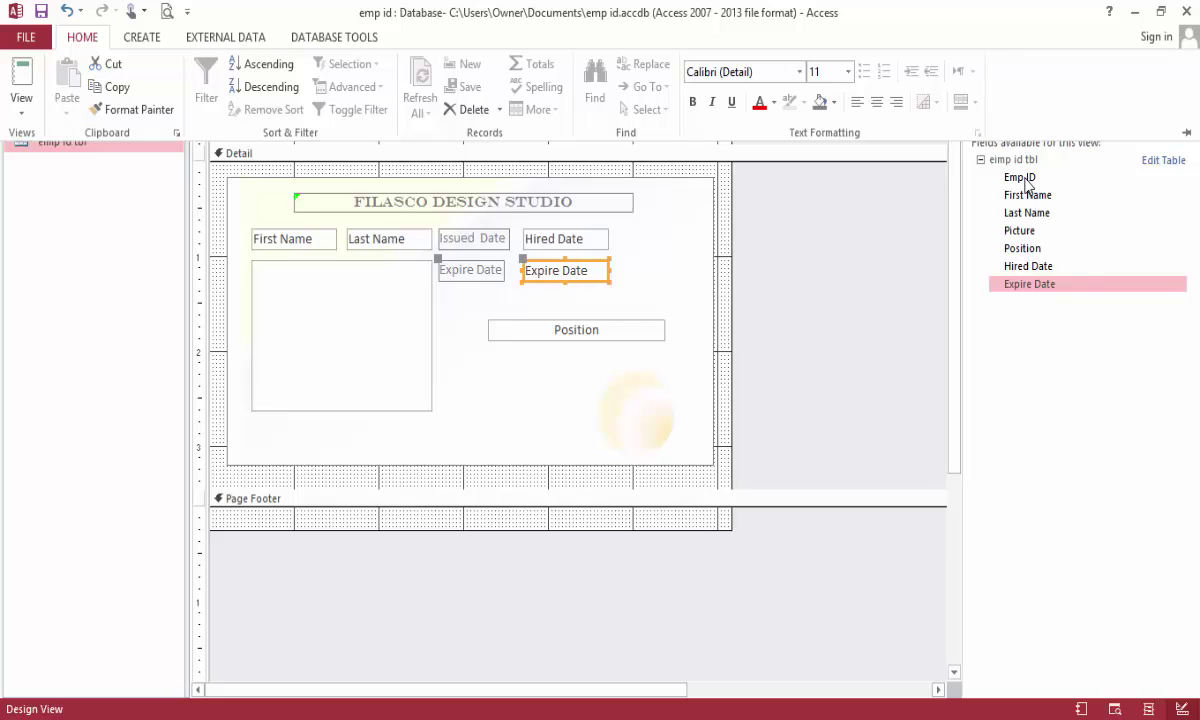
# Add the Emp ID field without its label, sized to the photo's width beneath it.
pyautogui.moveTo(1025, 182); pyautogui.dragTo(267, 430)
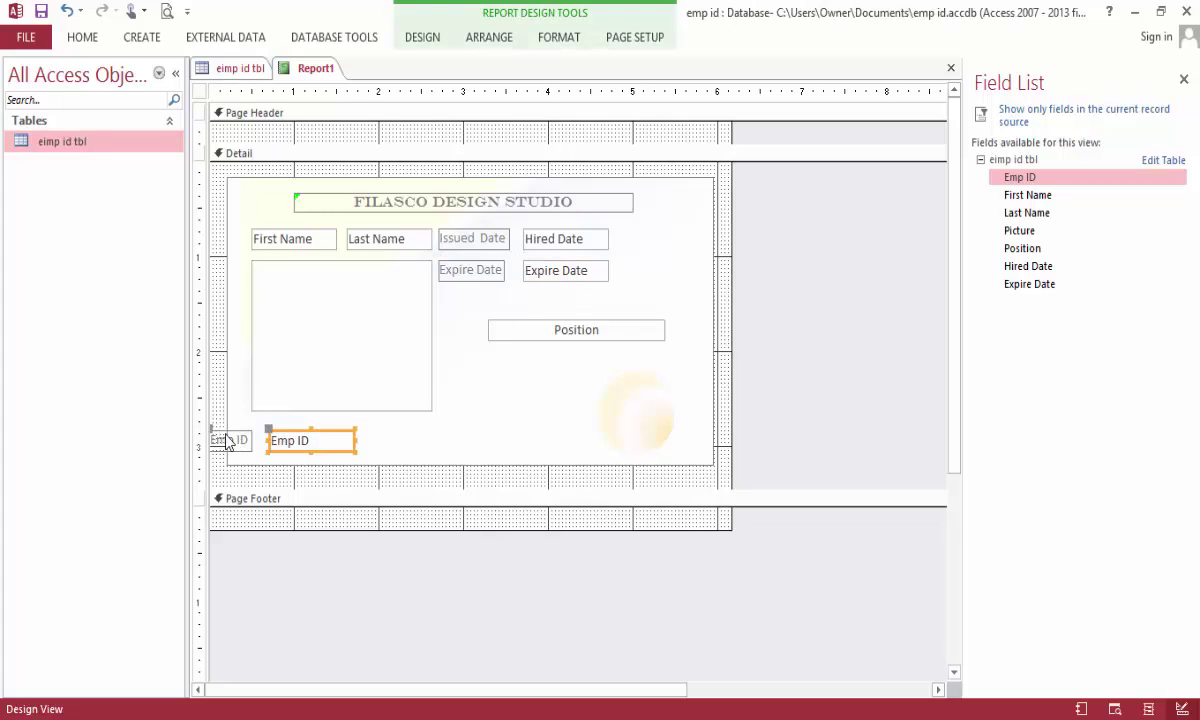
pyautogui.click(230, 439)
pyautogui.press('Delete')
pyautogui.click(268, 436)
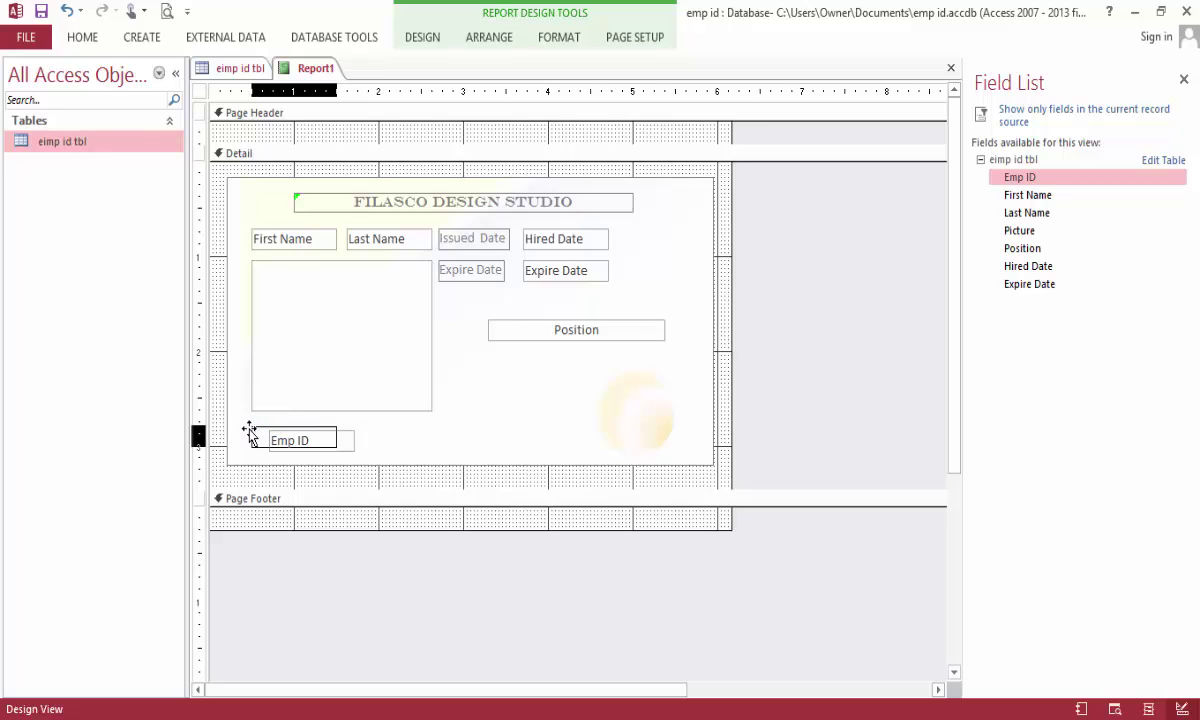
pyautogui.moveTo(252, 430); pyautogui.dragTo(240, 427)
pyautogui.moveTo(336, 437); pyautogui.dragTo(433, 438)
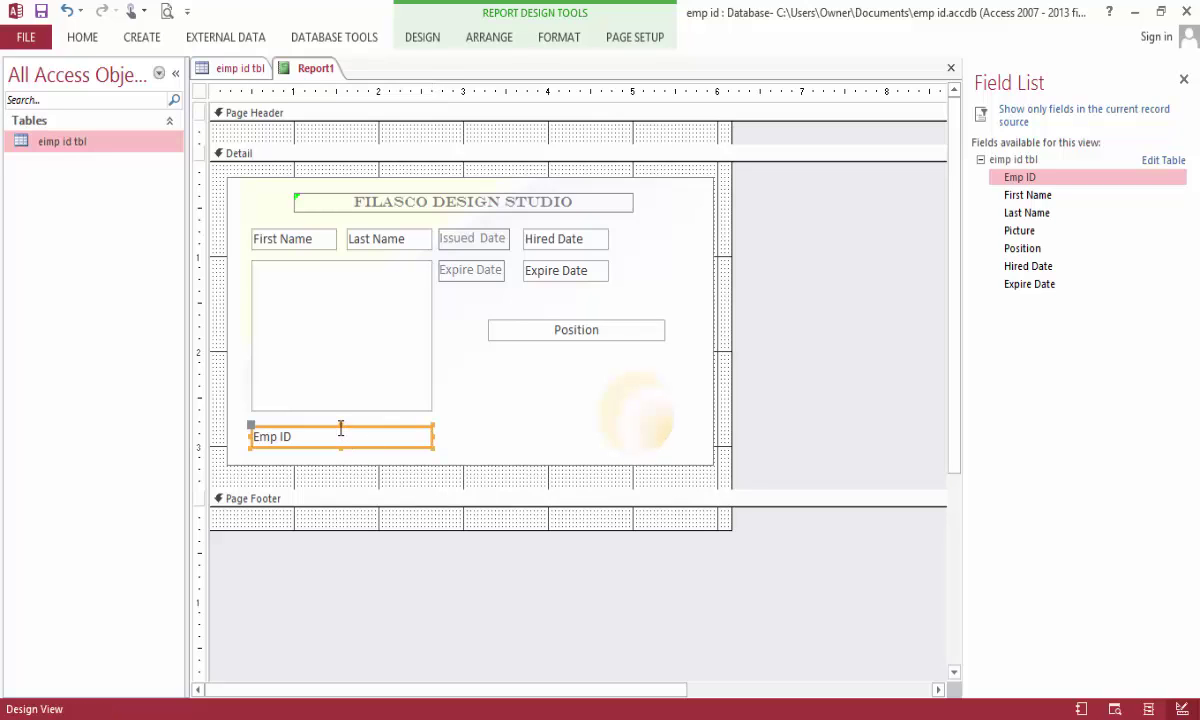
pyautogui.moveTo(340, 428); pyautogui.dragTo(338, 416)
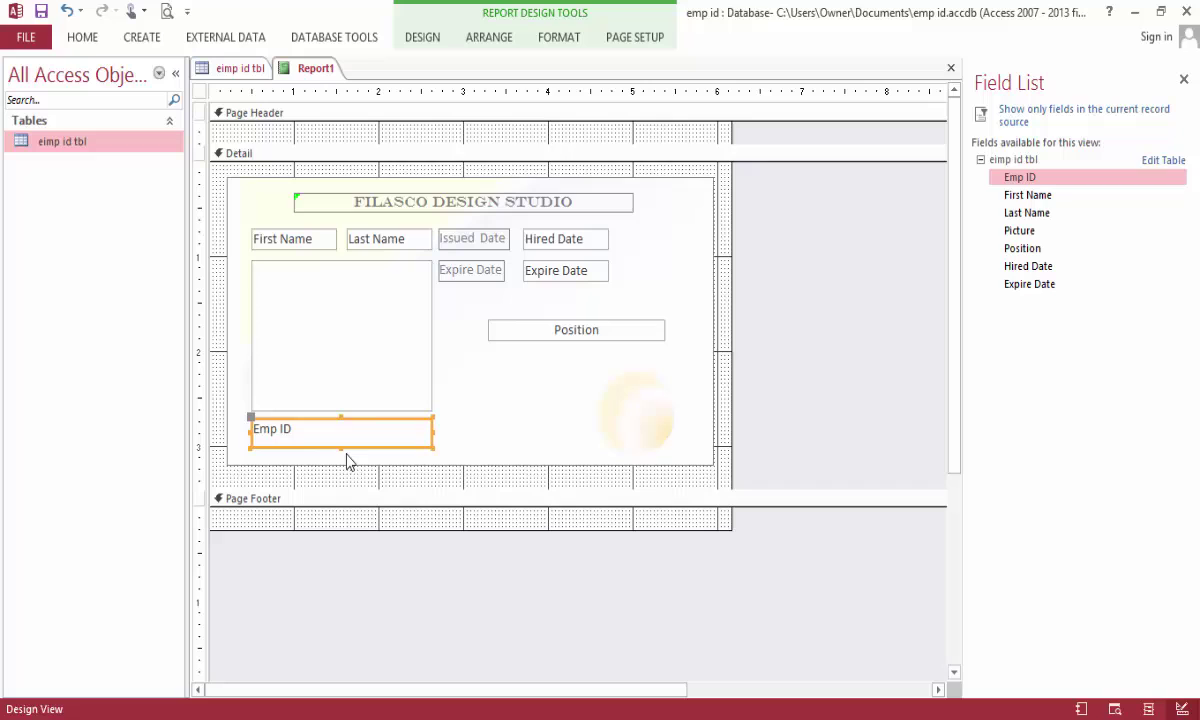
# Center the Emp ID text and set its font to Free 3 of 9 Extended.
pyautogui.click(80, 38)
pyautogui.click(876, 101)
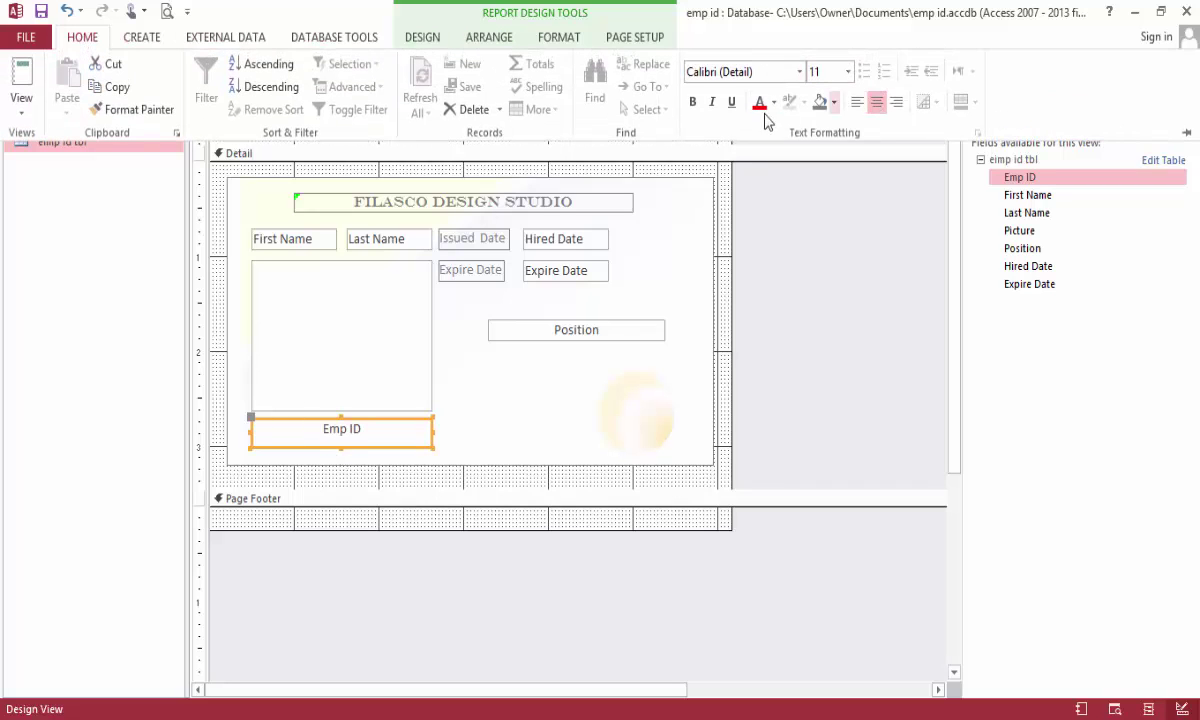
pyautogui.click(799, 71)
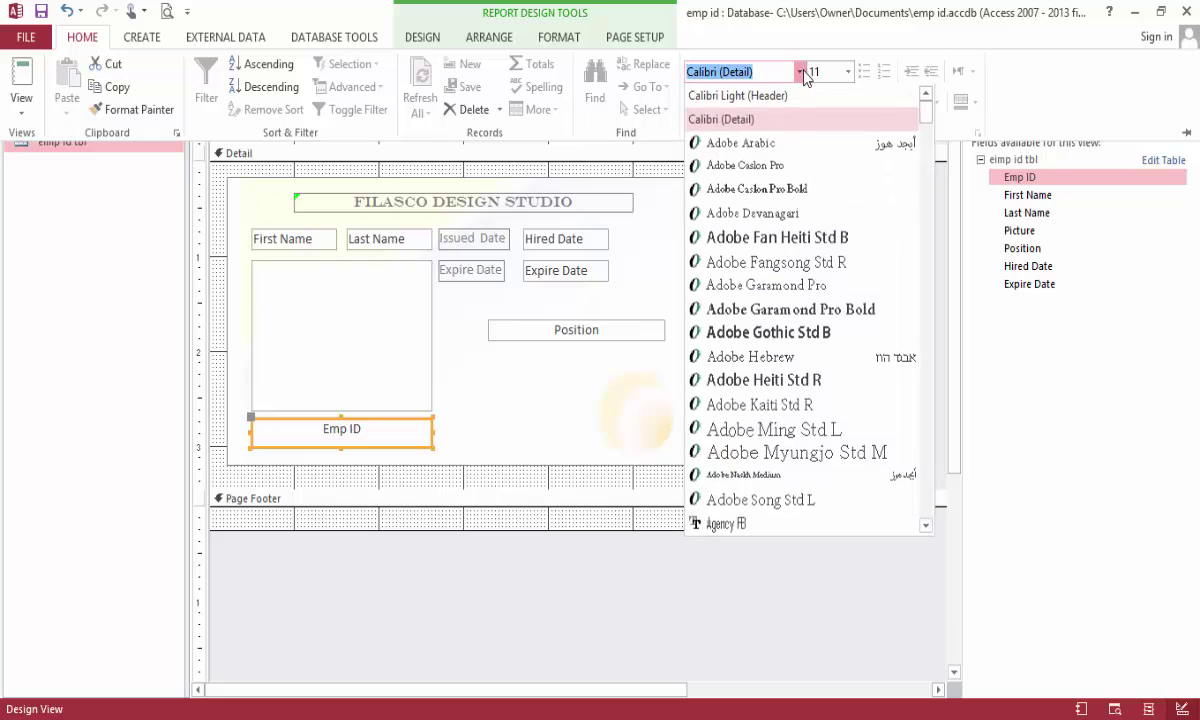
pyautogui.moveTo(930, 125); pyautogui.dragTo(928, 252)
pyautogui.click(854, 172)
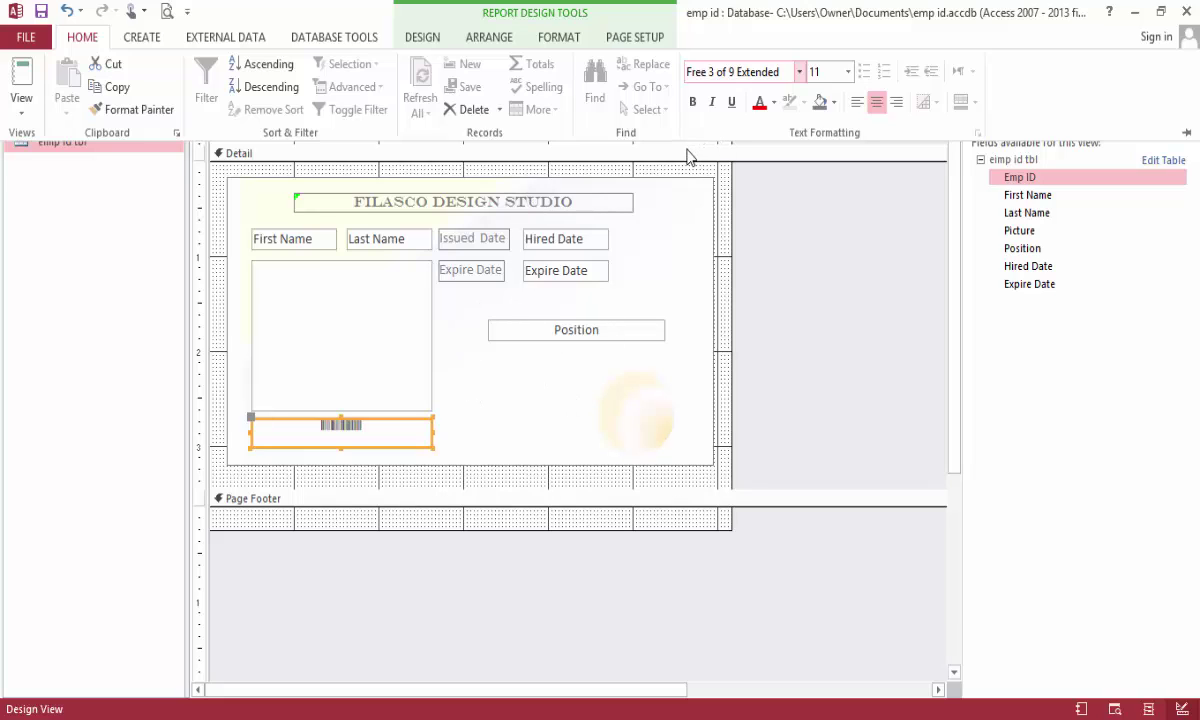
# Make the First Name, Last Name, Position and title boxes' outlines transparent.
pyautogui.keyDown('shift'); pyautogui.click(296, 240); pyautogui.keyUp('shift')
pyautogui.keyDown('shift'); pyautogui.click(403, 242); pyautogui.keyUp('shift')
pyautogui.keyDown('shift'); pyautogui.click(535, 330); pyautogui.keyUp('shift')
pyautogui.keyDown('shift'); pyautogui.click(598, 200); pyautogui.keyUp('shift')
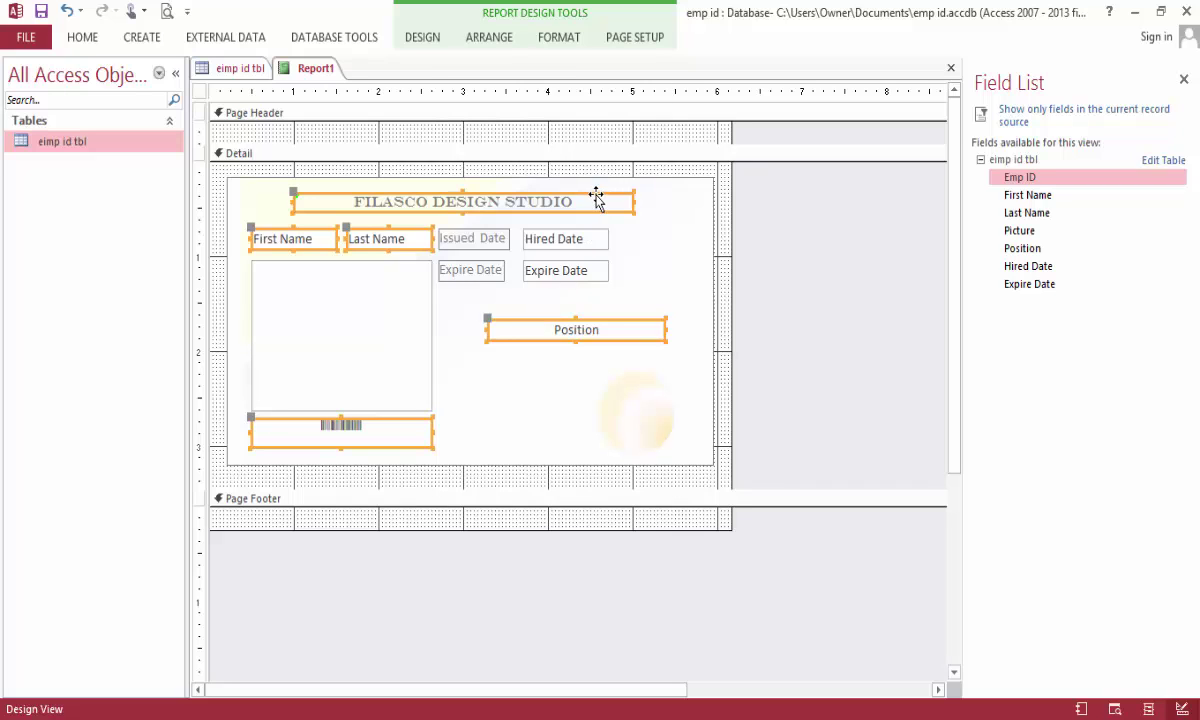
pyautogui.click(560, 40)
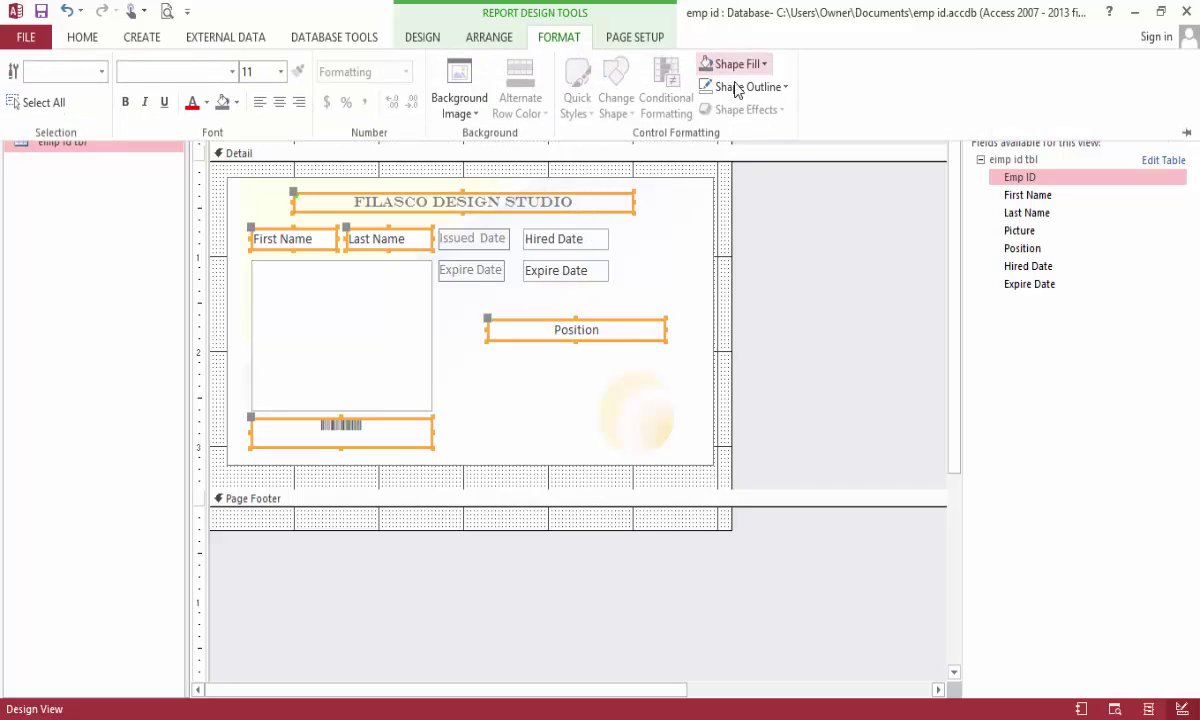
pyautogui.click(786, 88)
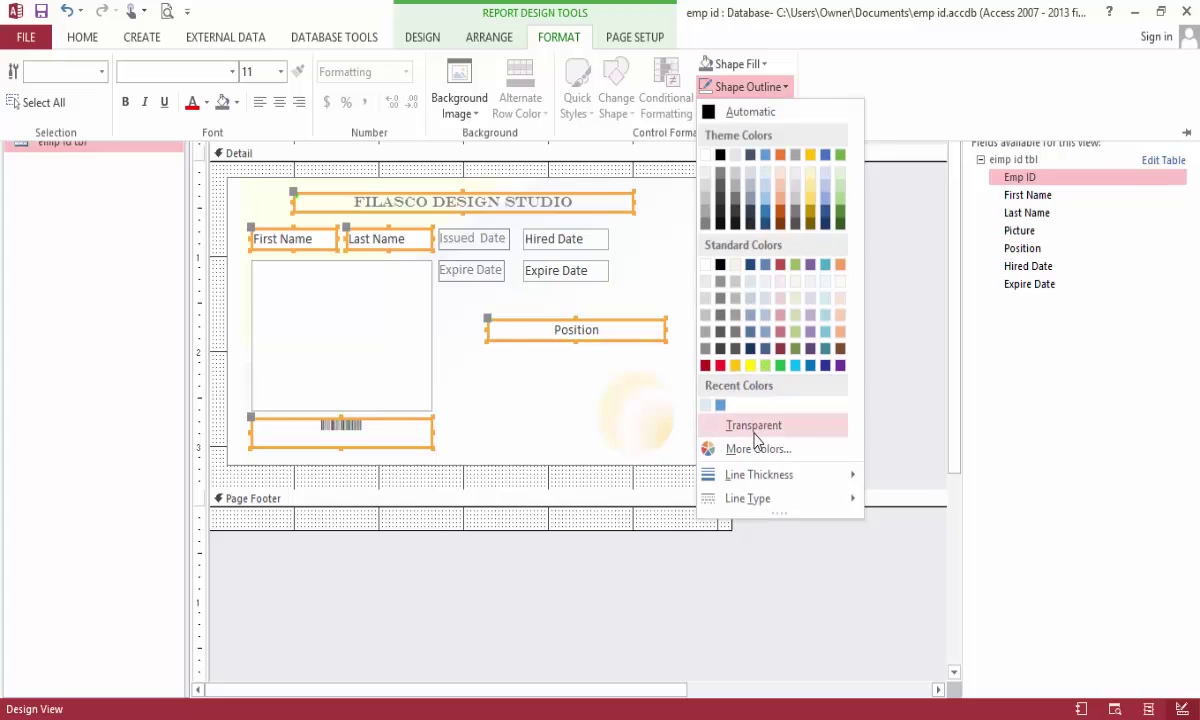
pyautogui.click(712, 424)
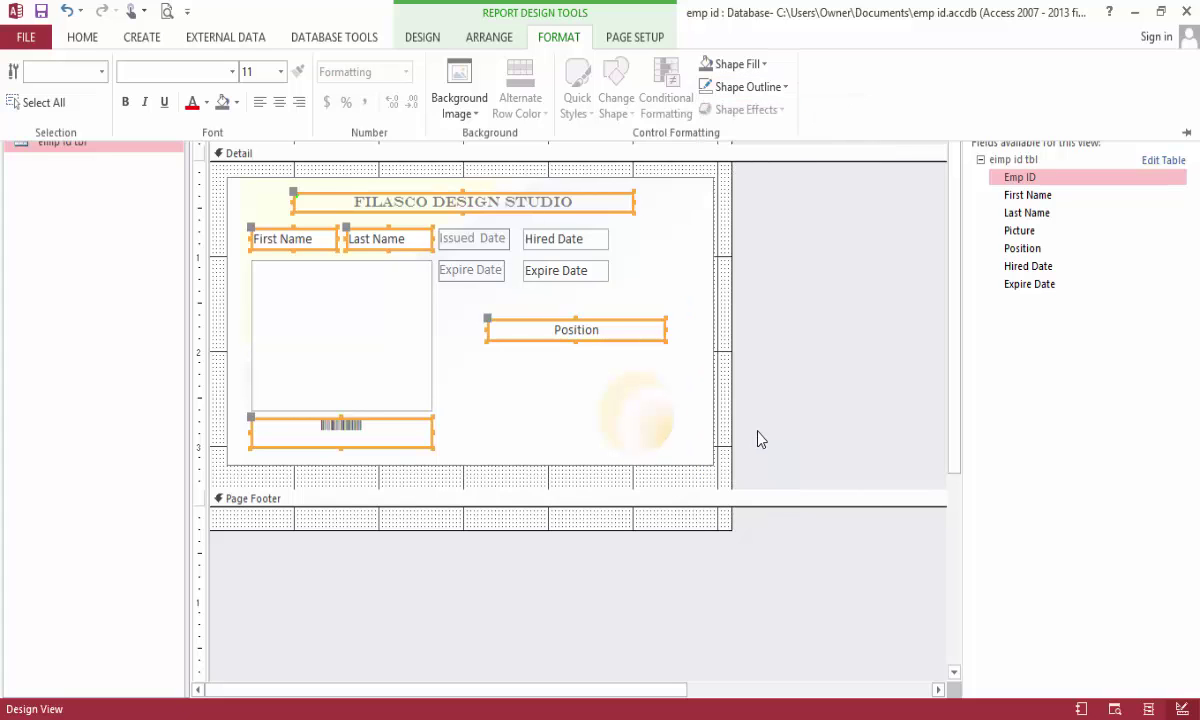
# Preview the card in Report View, then return to Design View.
pyautogui.click(85, 40)
pyautogui.click(21, 80)
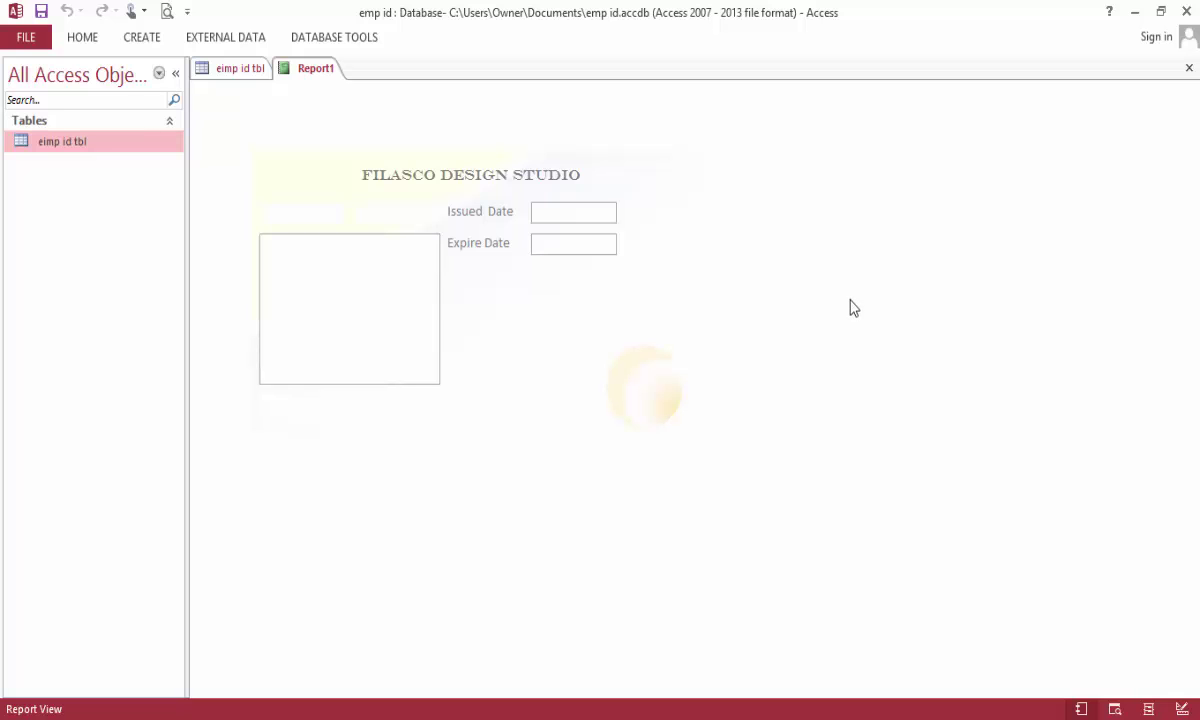
pyautogui.click(79, 44)
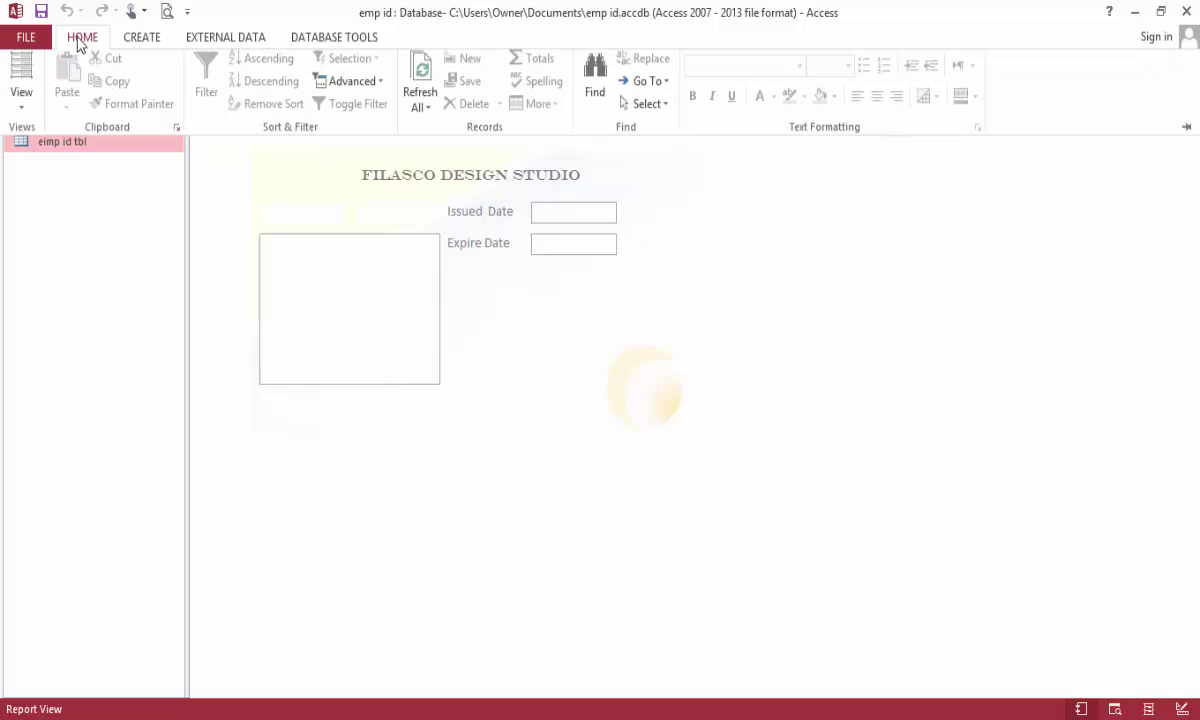
pyautogui.click(23, 112)
pyautogui.click(67, 280)
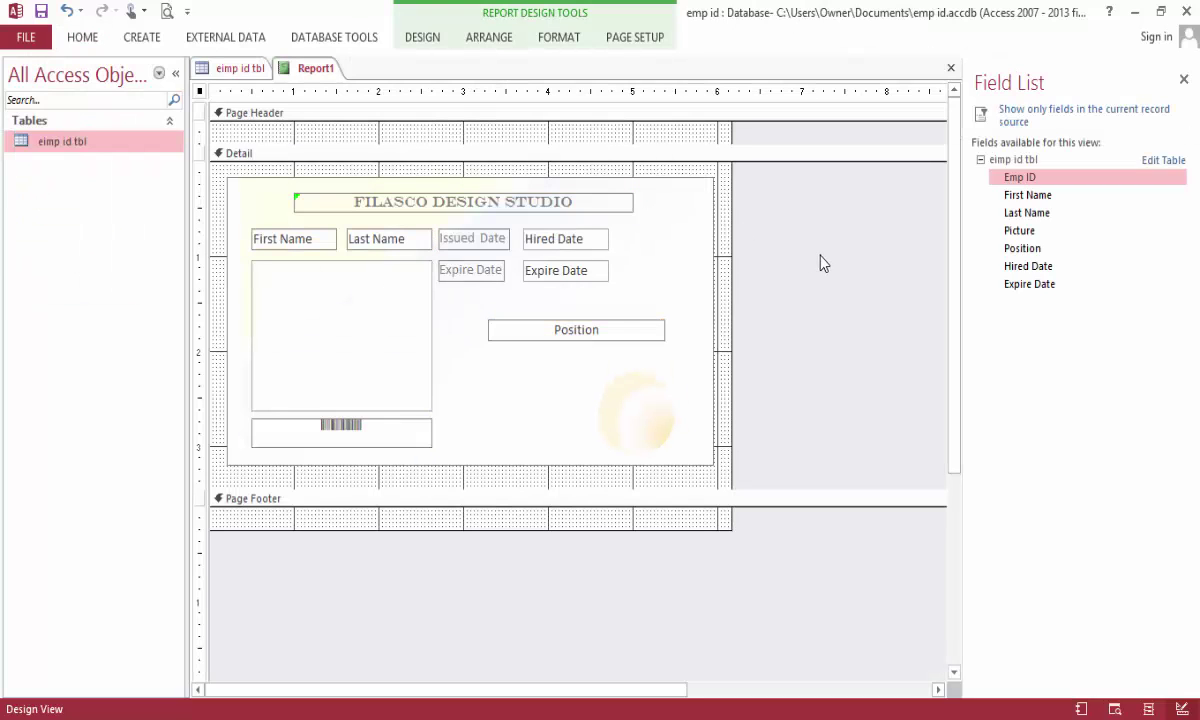
# Draw a rectangle covering the whole ID card area.
pyautogui.click(422, 38)
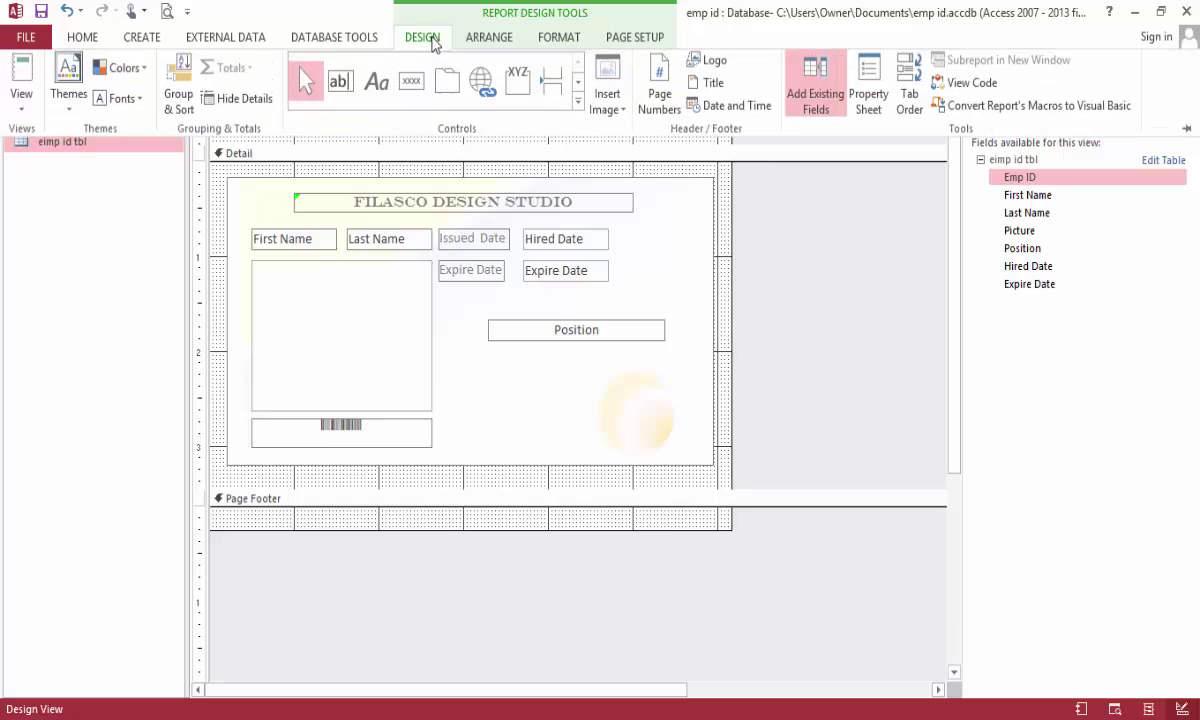
pyautogui.click(578, 106)
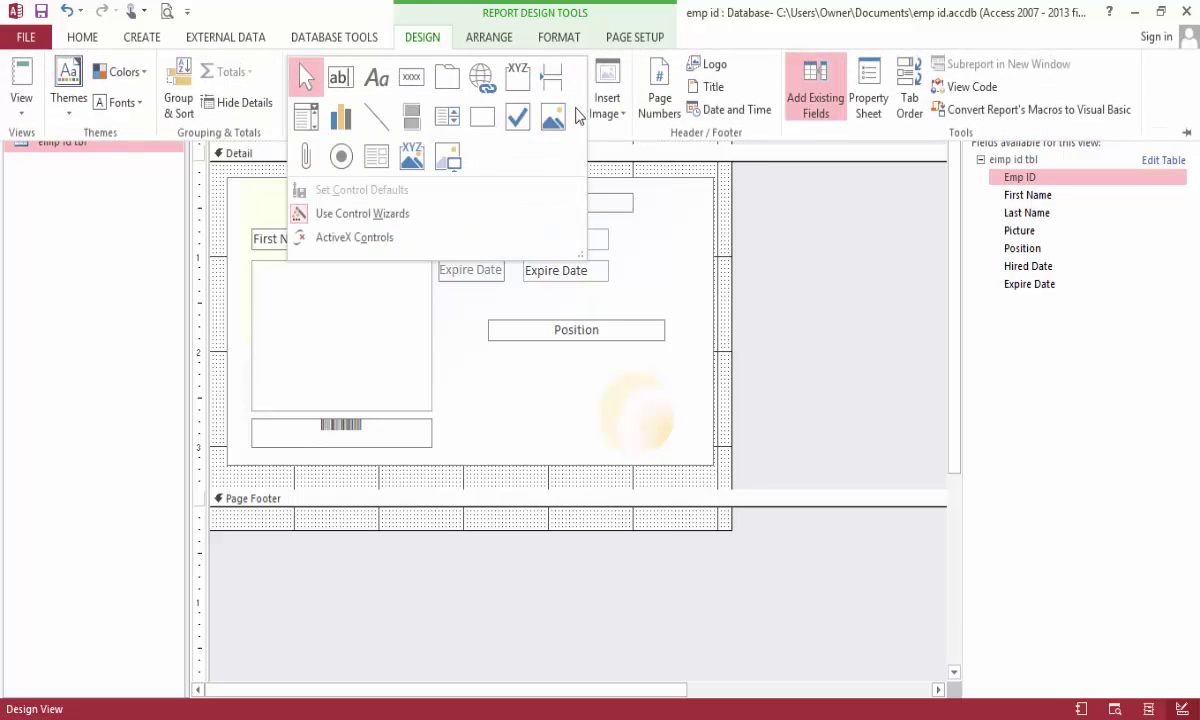
pyautogui.click(482, 119)
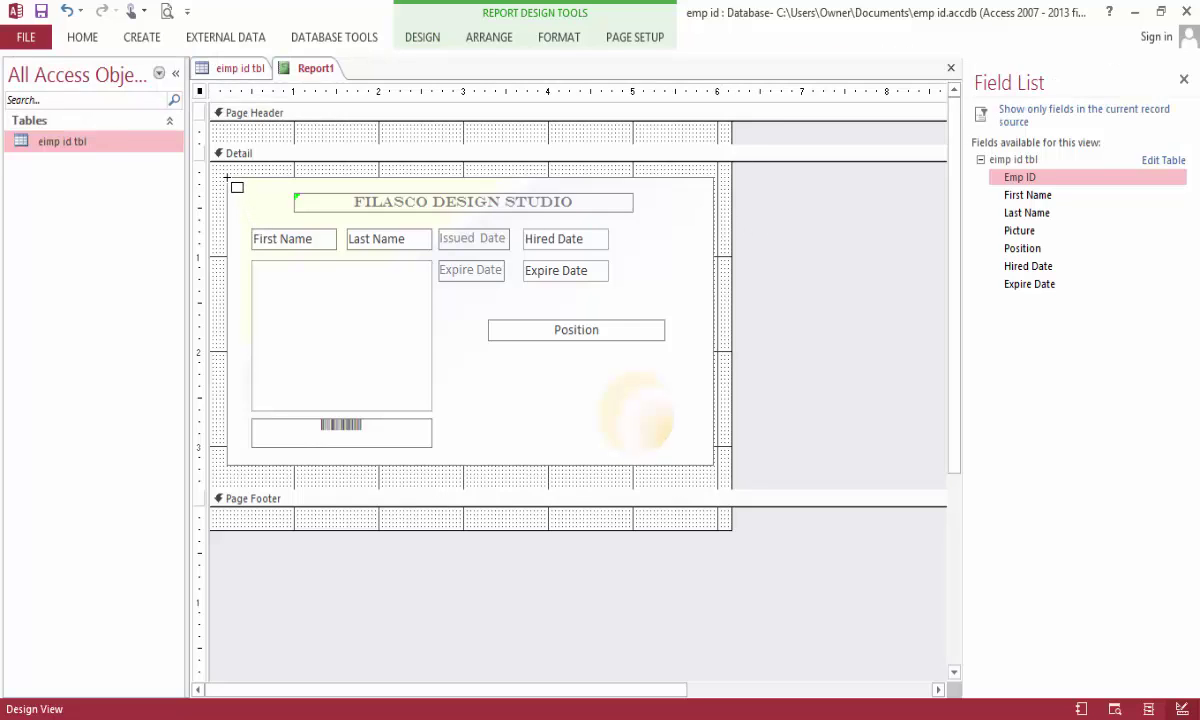
pyautogui.moveTo(228, 178); pyautogui.dragTo(713, 465)
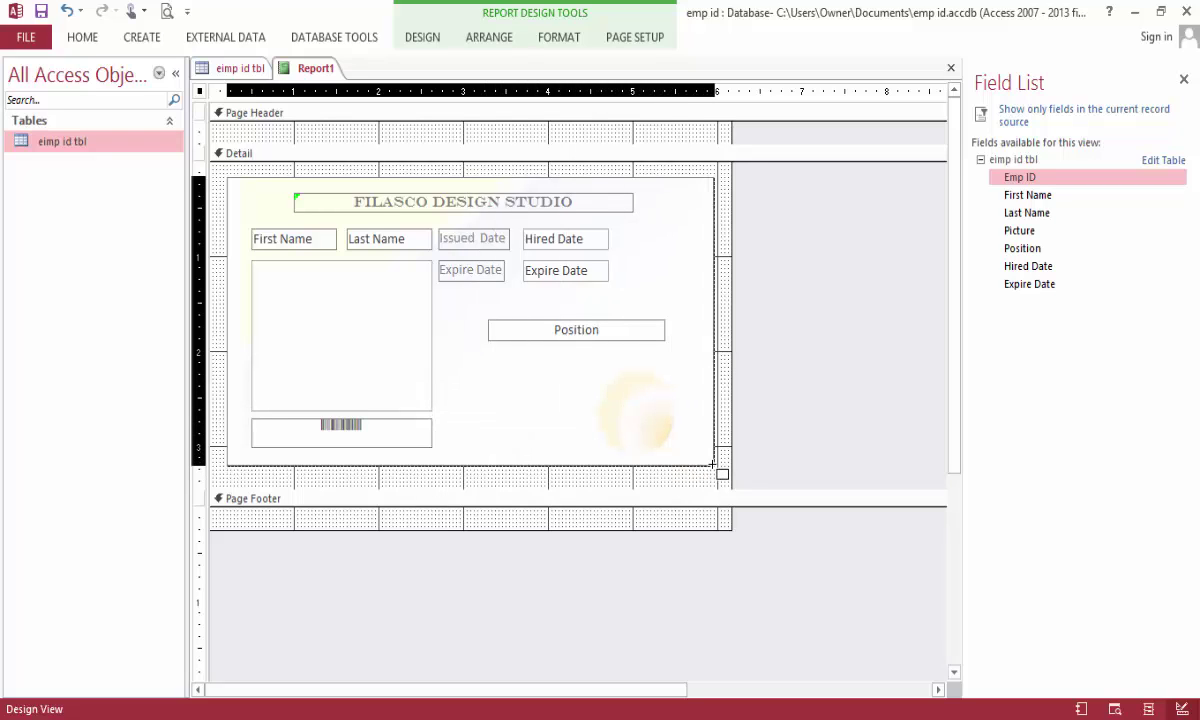
pyautogui.moveTo(713, 465); pyautogui.dragTo(714, 466)
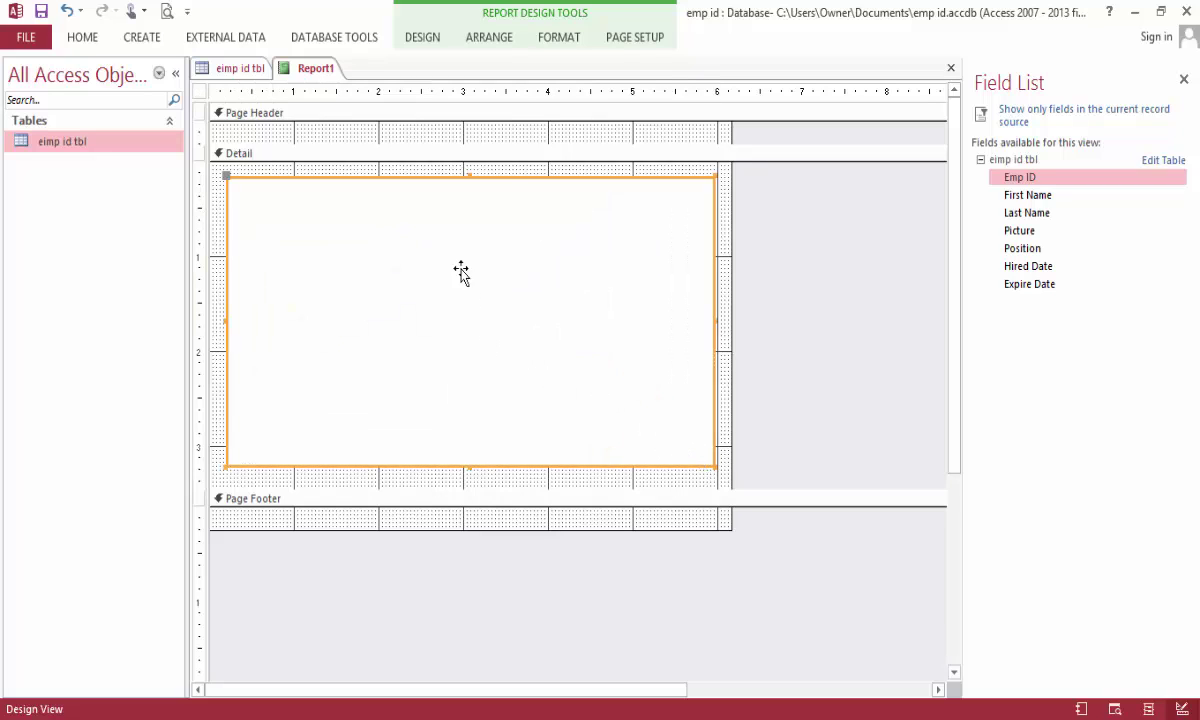
# Give the rectangle a blue outline with a thicker line weight.
pyautogui.click(570, 40)
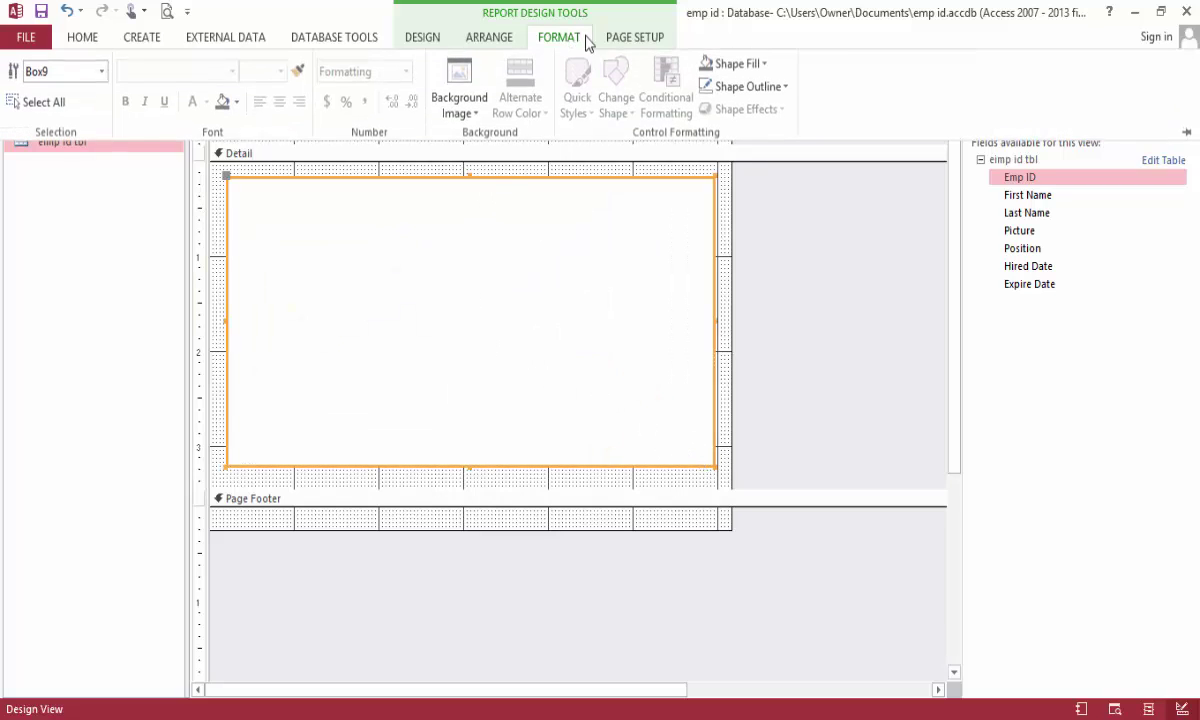
pyautogui.click(788, 88)
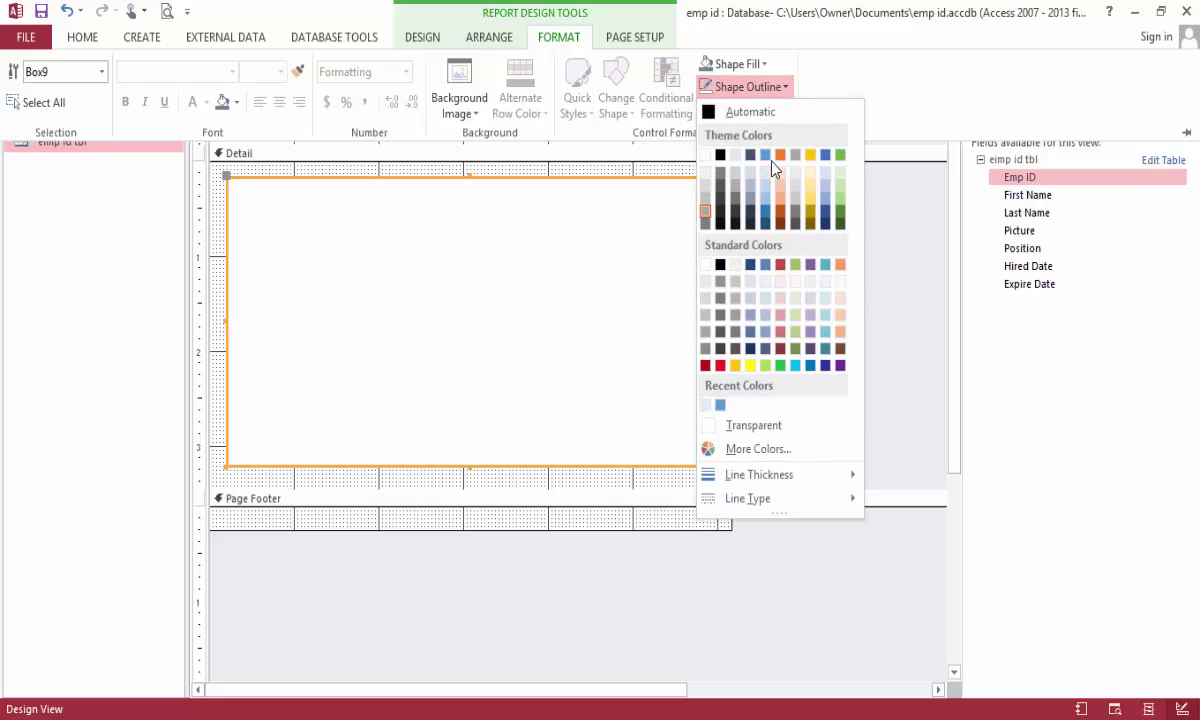
pyautogui.click(770, 157)
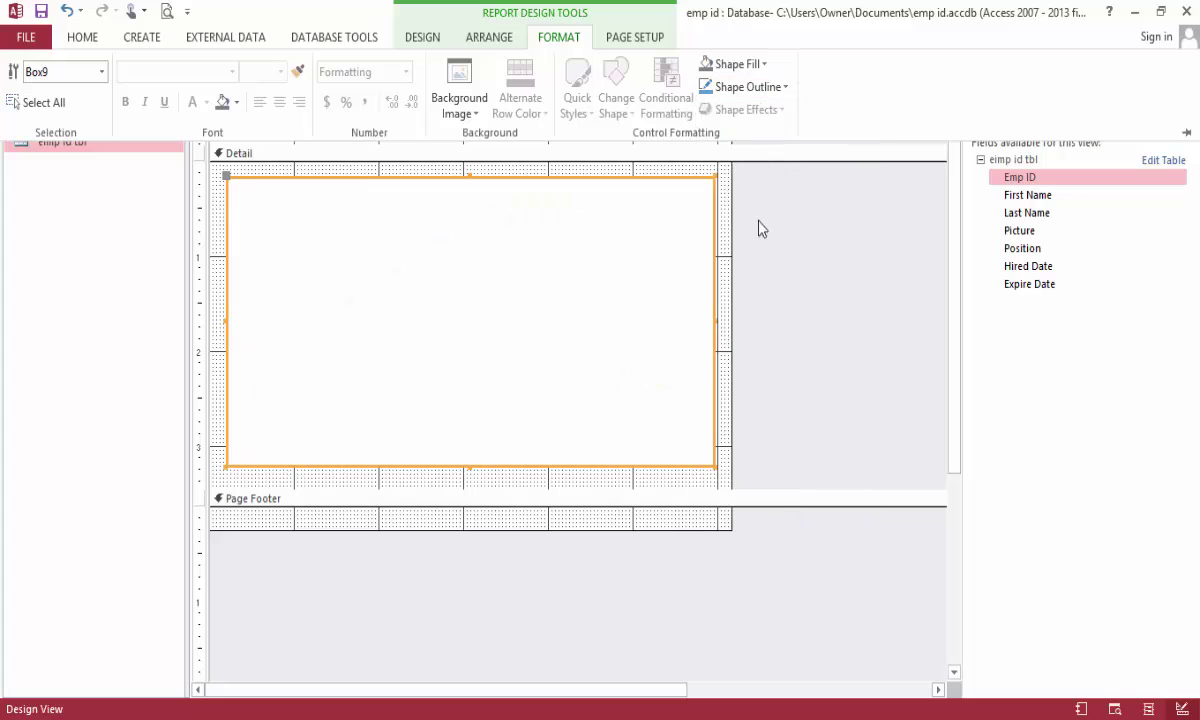
pyautogui.click(750, 87)
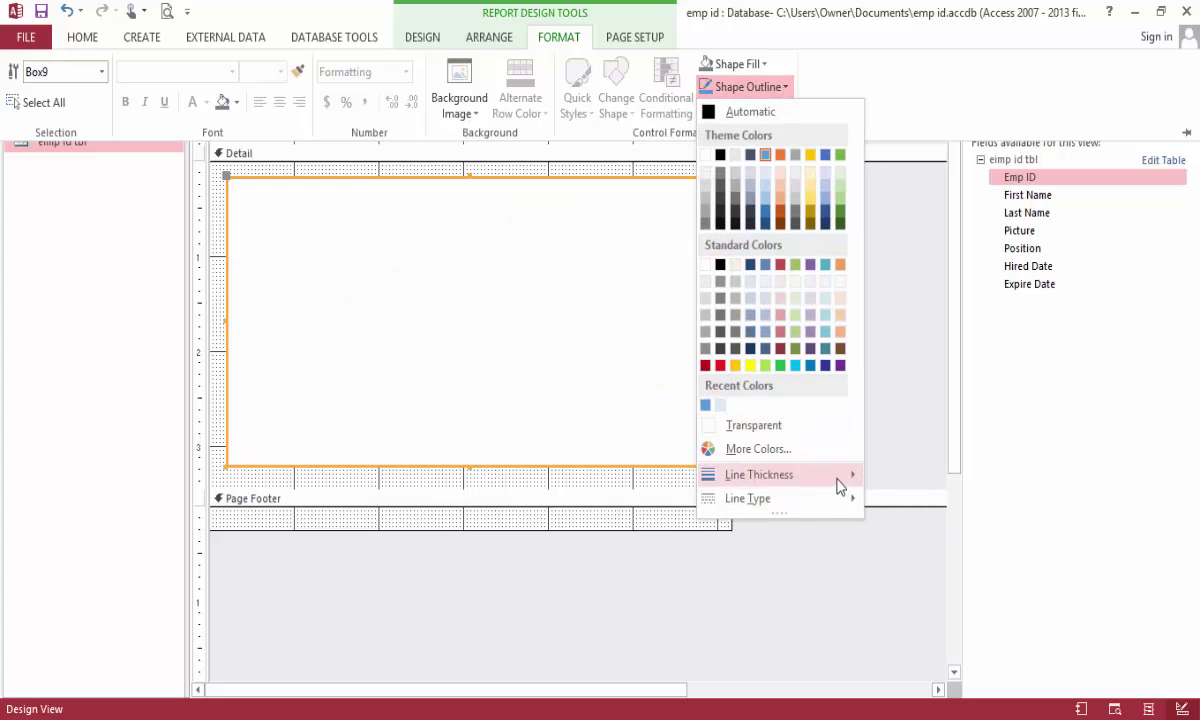
pyautogui.moveTo(840, 476)
pyautogui.click(886, 507)
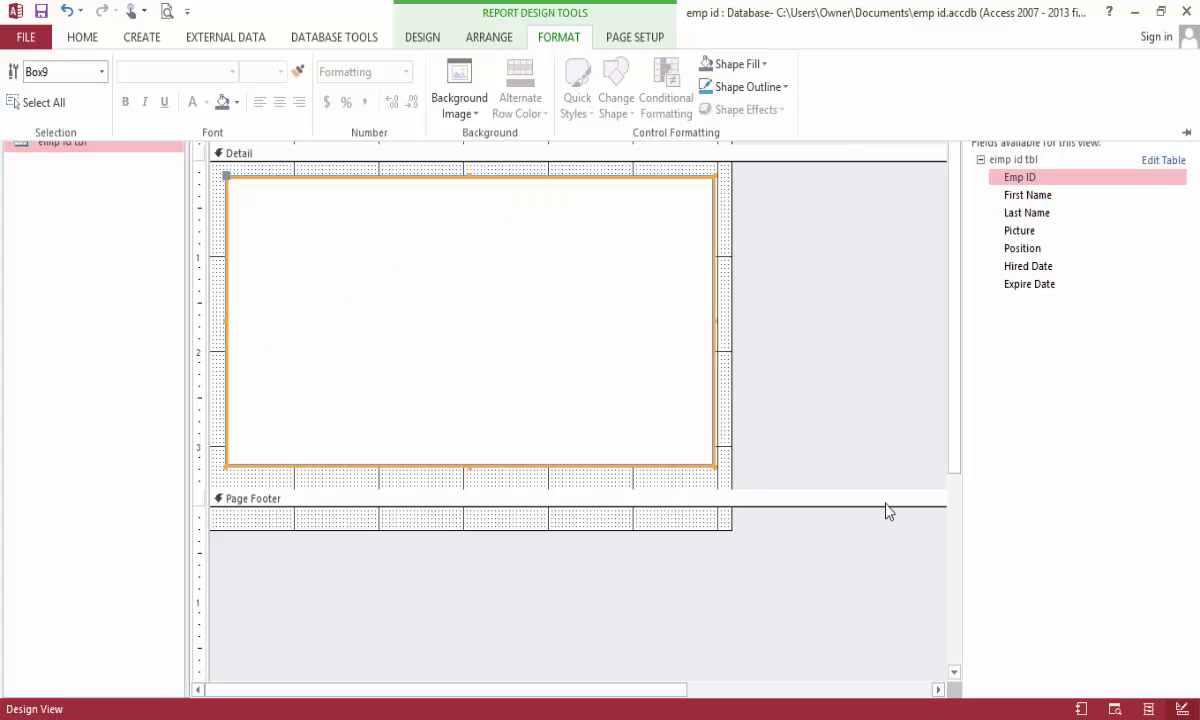
pyautogui.click(667, 252)
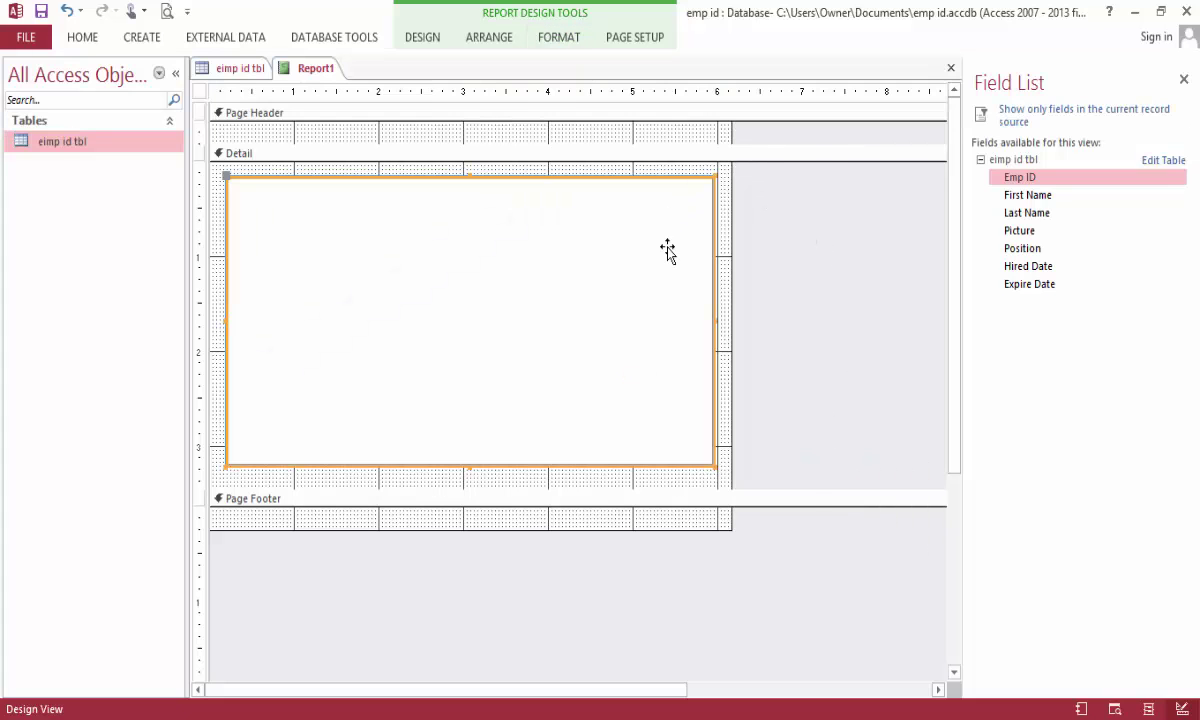
# Send the rectangle behind the card controls and switch to Report View.
pyautogui.rightClick(669, 252)
pyautogui.moveTo(718, 498)
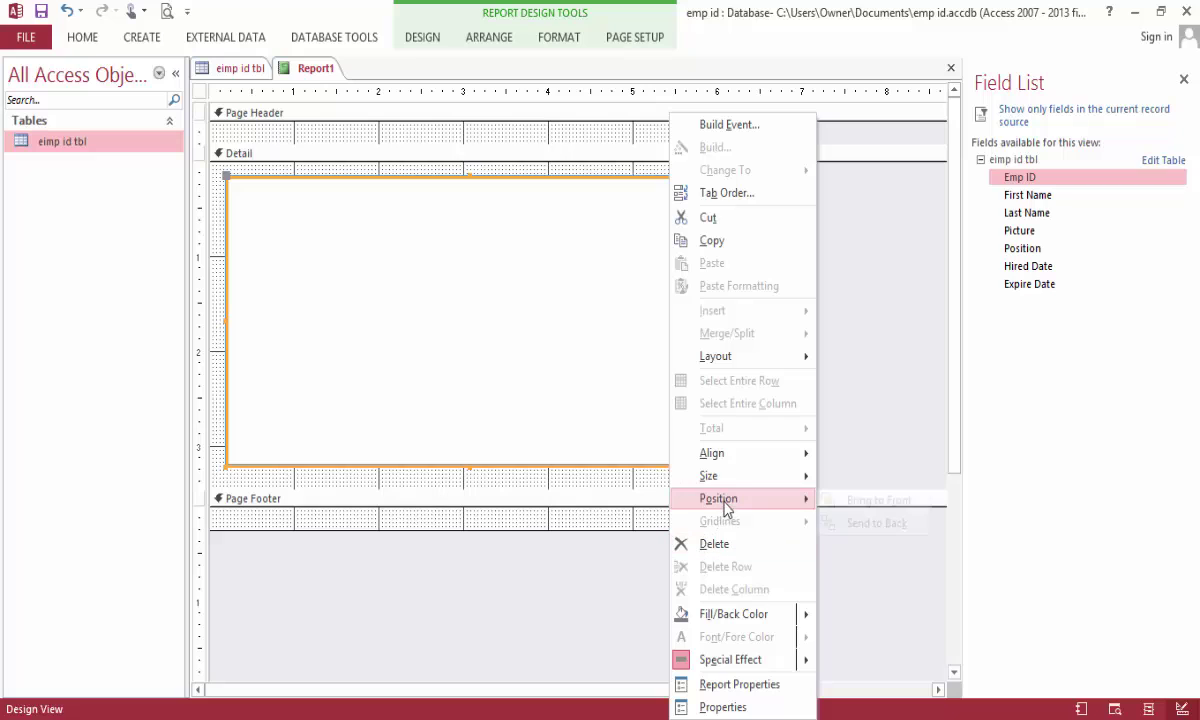
pyautogui.click(903, 529)
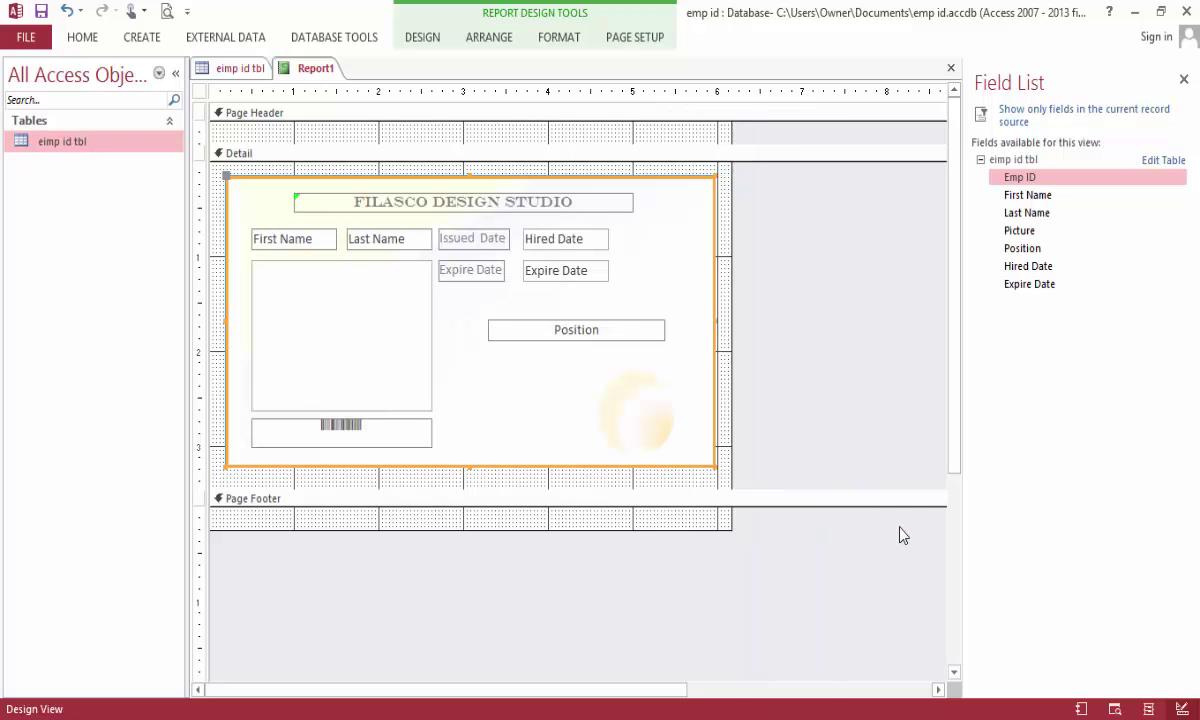
pyautogui.click(83, 38)
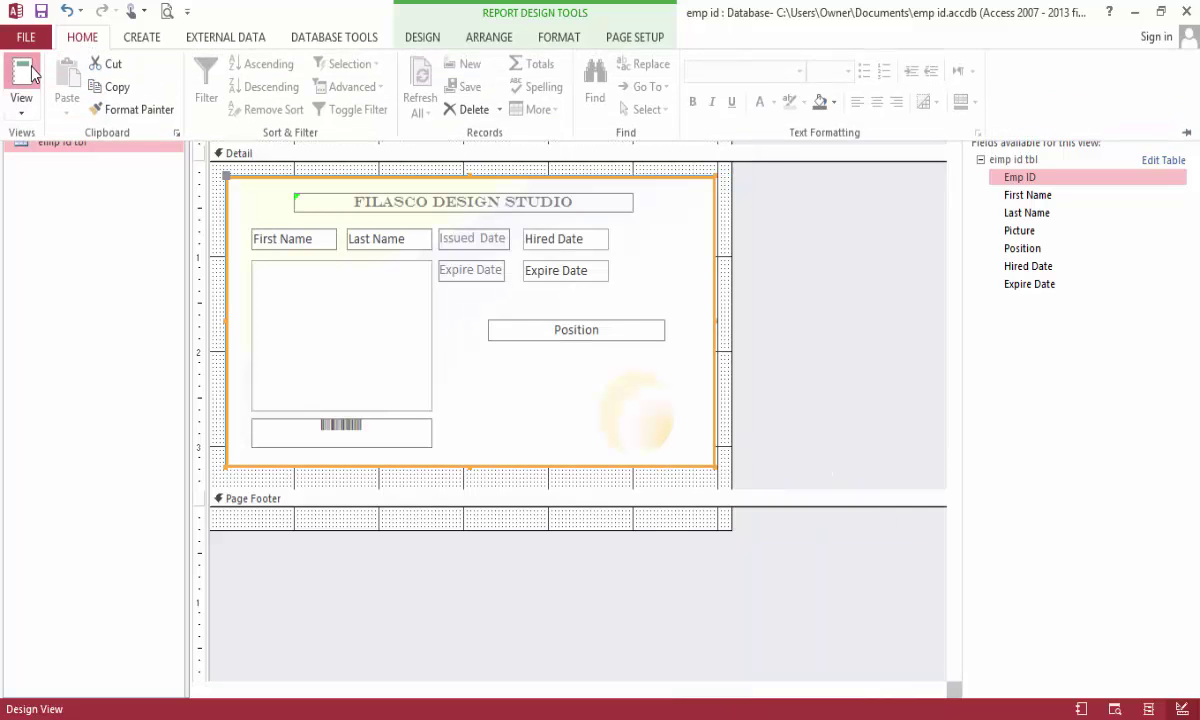
pyautogui.click(21, 95)
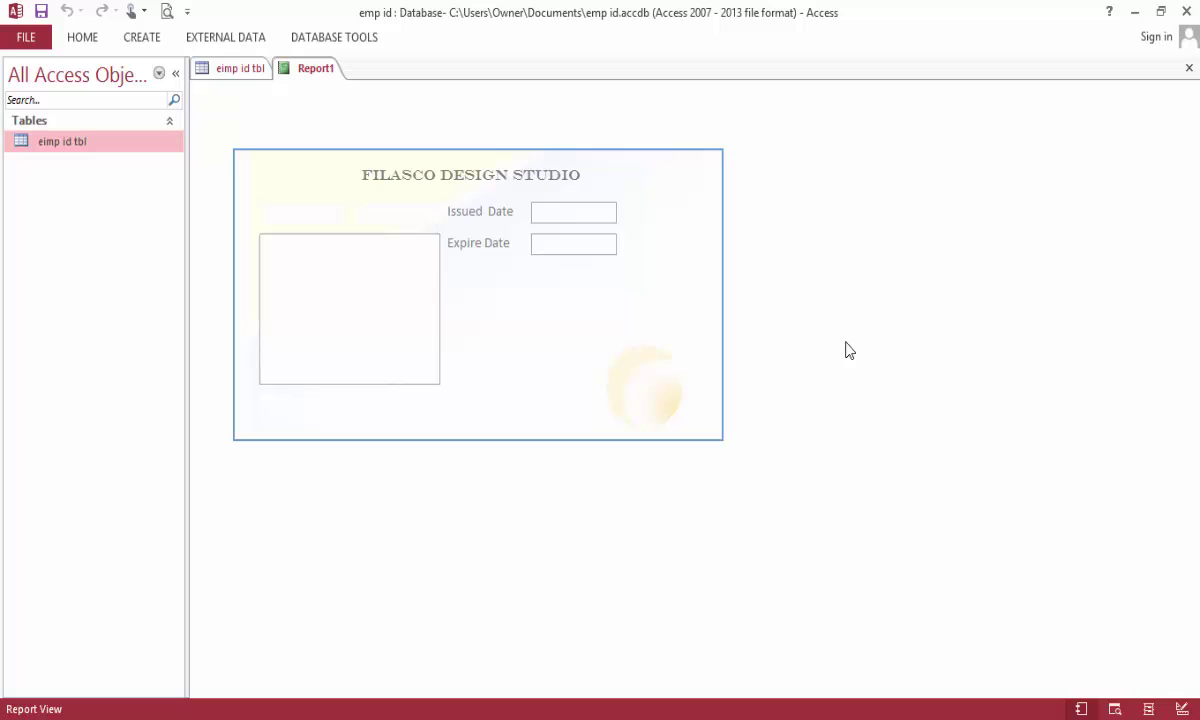
# Save the report as 'id report'.
pyautogui.rightClick(318, 72)
pyautogui.click(374, 85)
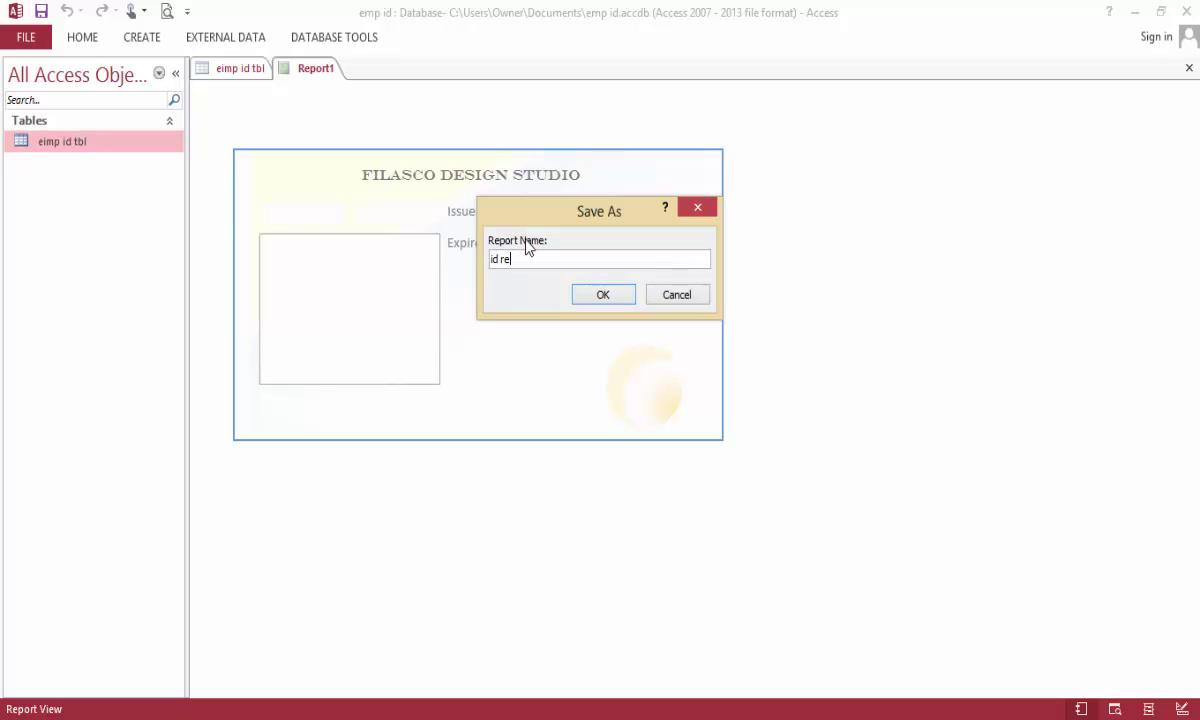
pyautogui.write('id report')
pyautogui.press('Return')
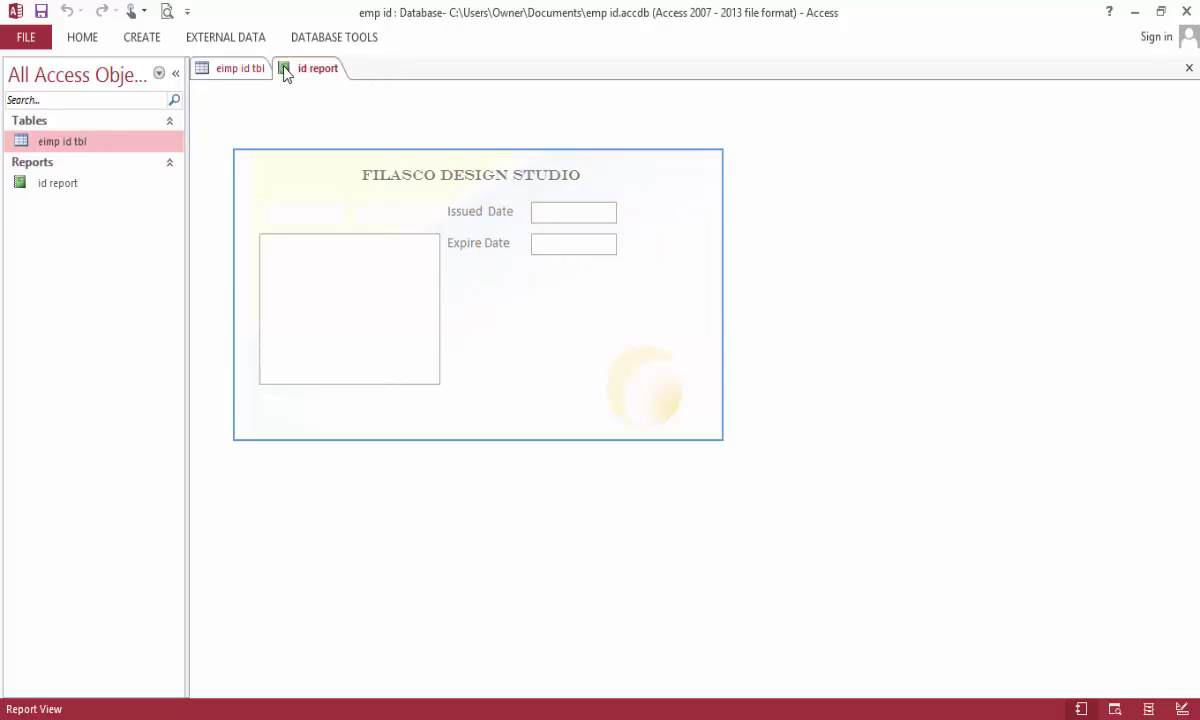
# Close id report and start a new employee record with a partial first name.
pyautogui.rightClick(308, 66)
pyautogui.click(342, 103)
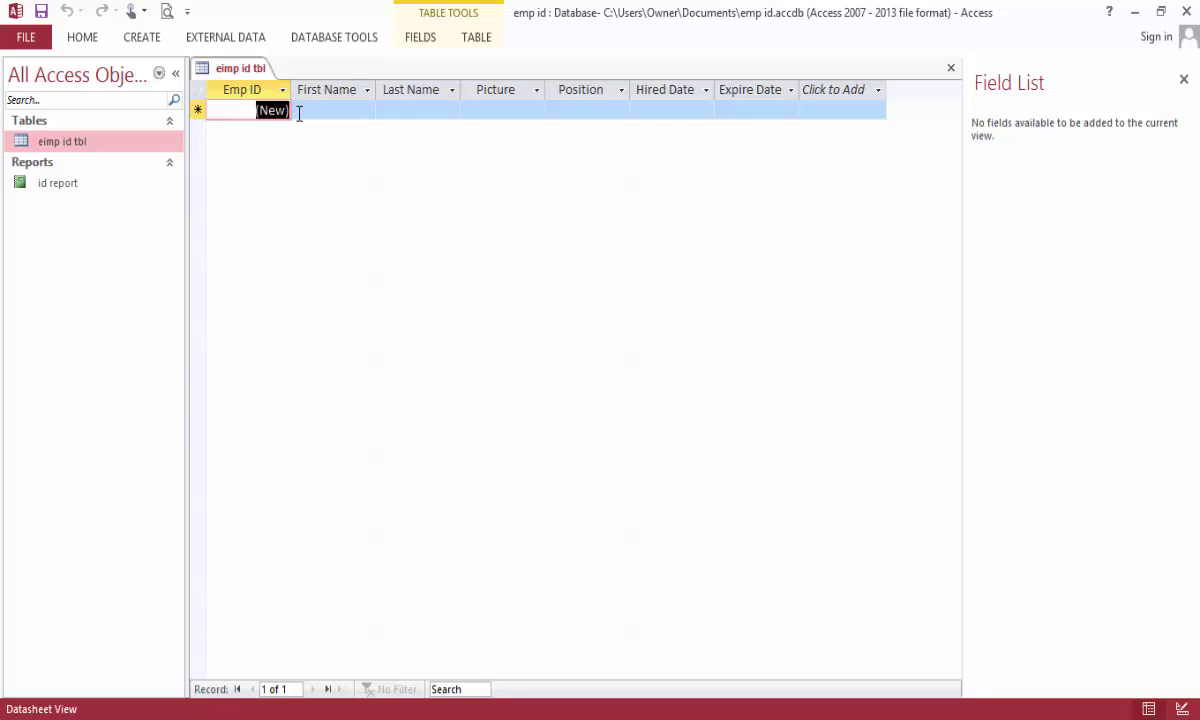
pyautogui.click(305, 112)
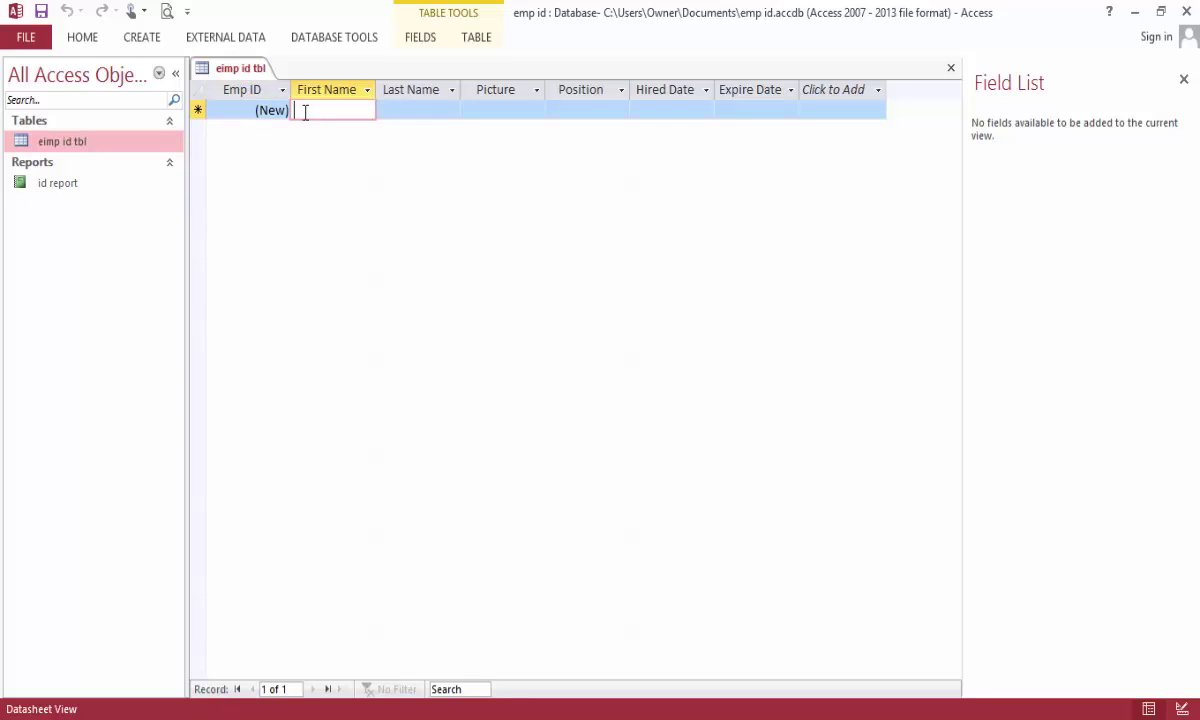
pyautogui.write('Den')
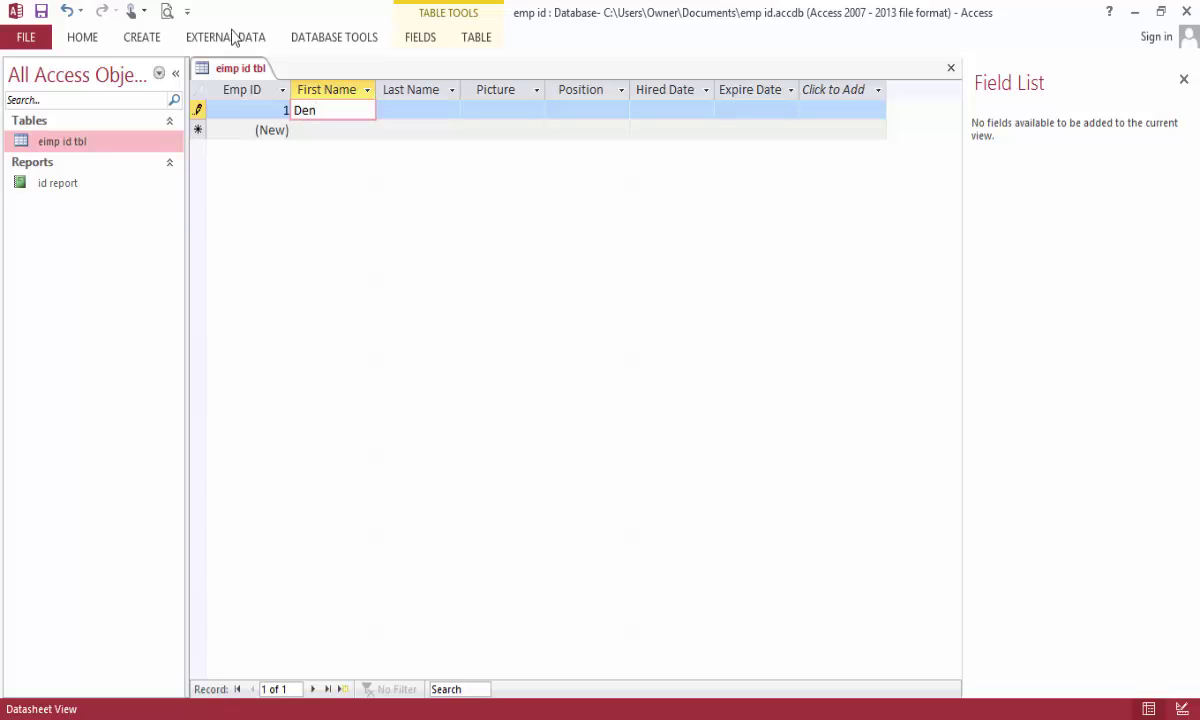
# Save the record and switch the eimp id tbl table to Design View.
pyautogui.click(42, 12)
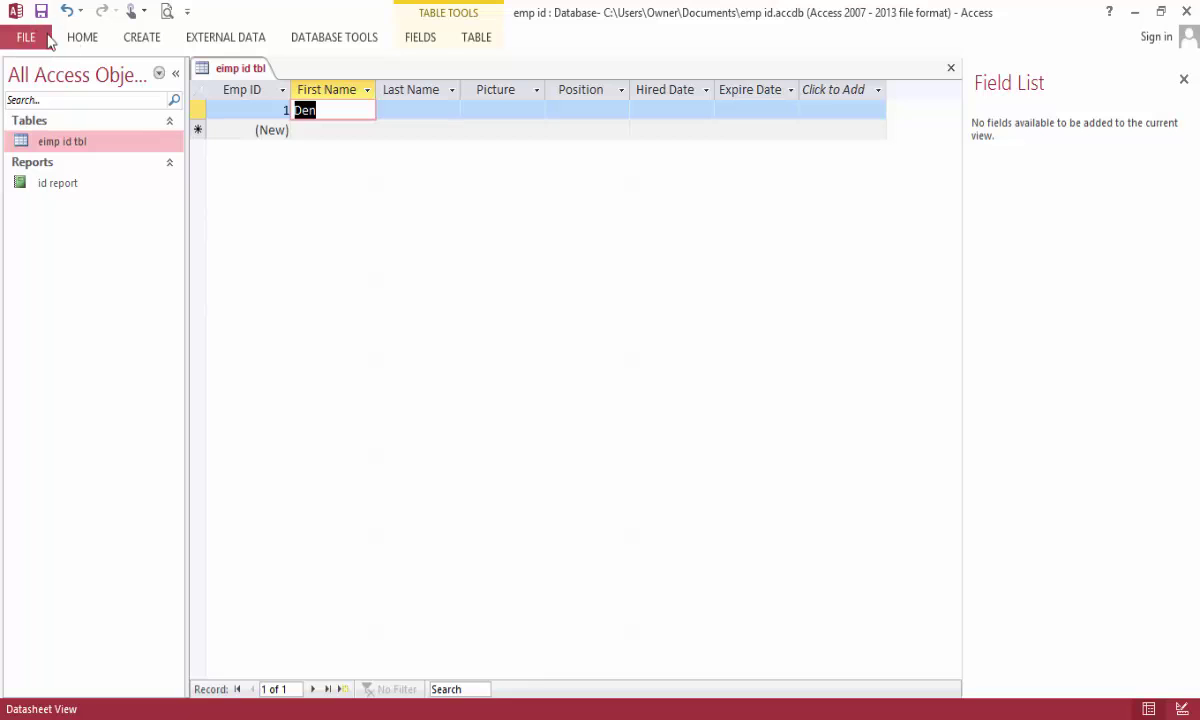
pyautogui.click(82, 37)
pyautogui.click(21, 78)
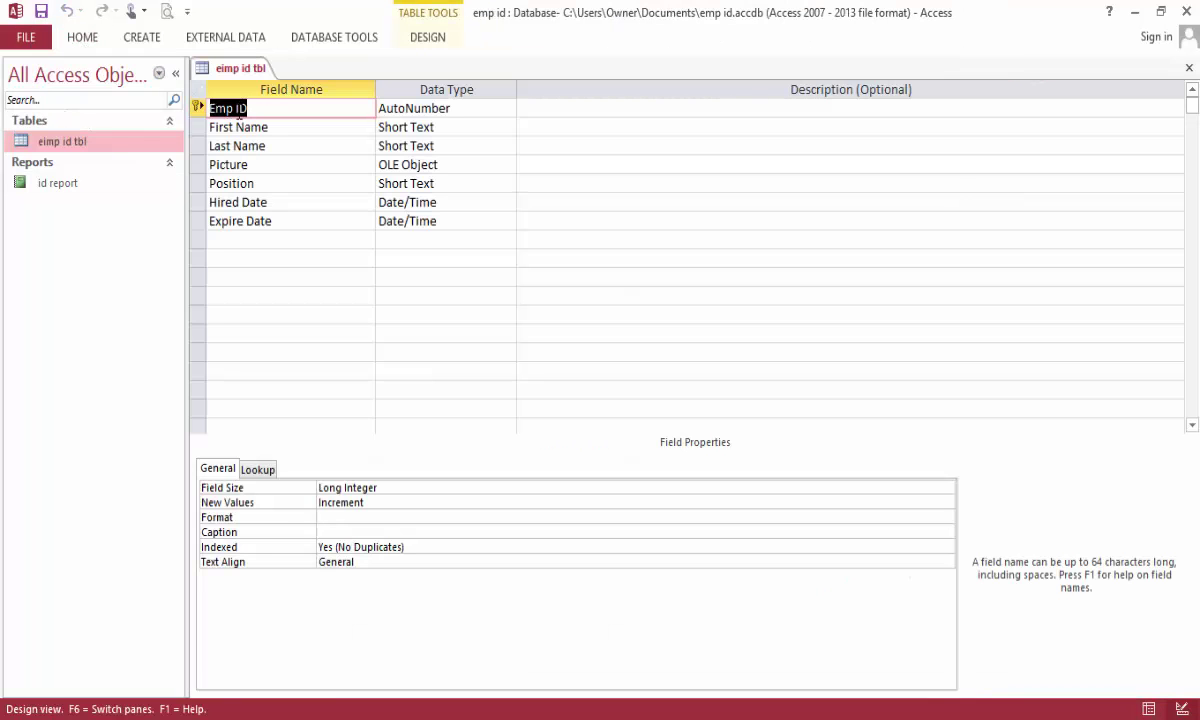
# Apply a custom Format to Emp ID, save the table, and return to Datasheet View.
pyautogui.click(338, 517)
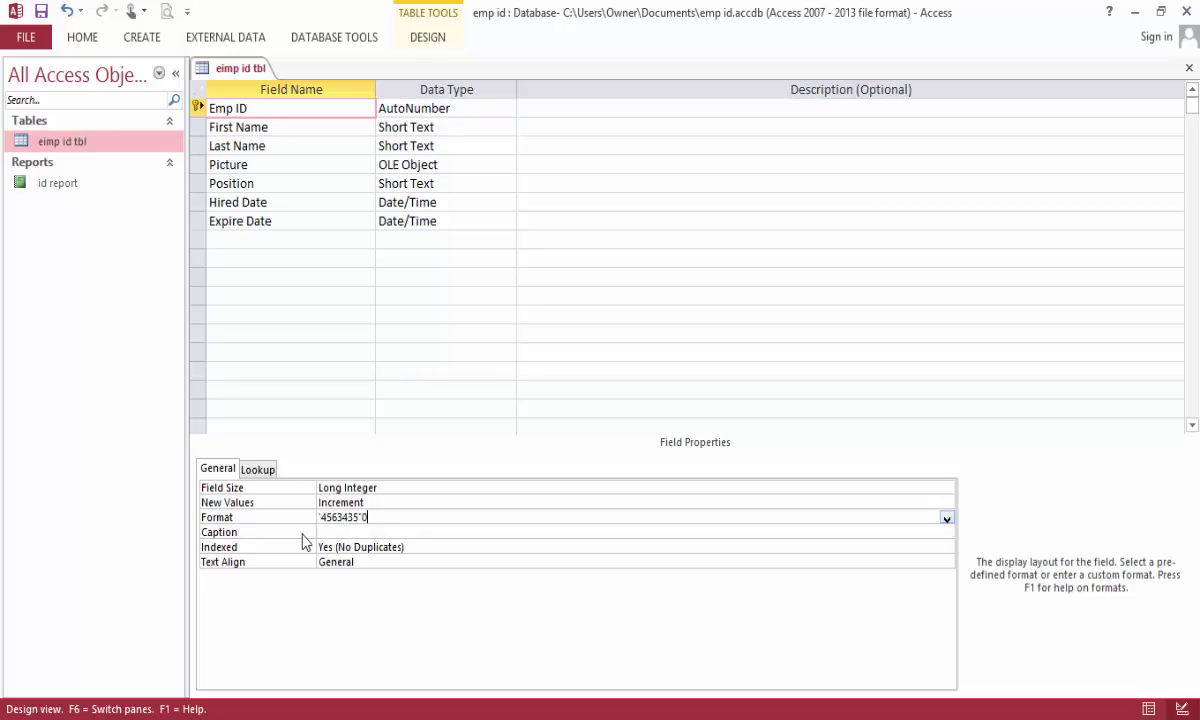
pyautogui.click(41, 11)
pyautogui.click(80, 40)
pyautogui.click(22, 76)
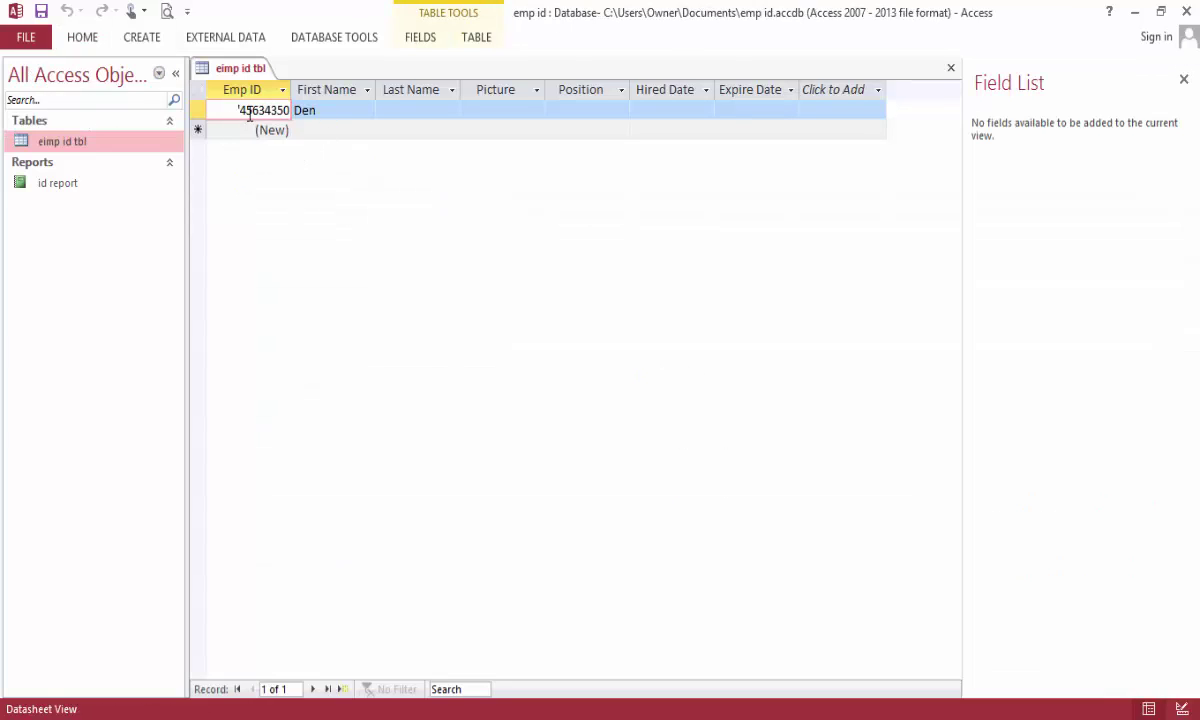
# Delete the stray quote from the Emp ID Format, save, and return to Datasheet View.
pyautogui.click(80, 37)
pyautogui.click(22, 76)
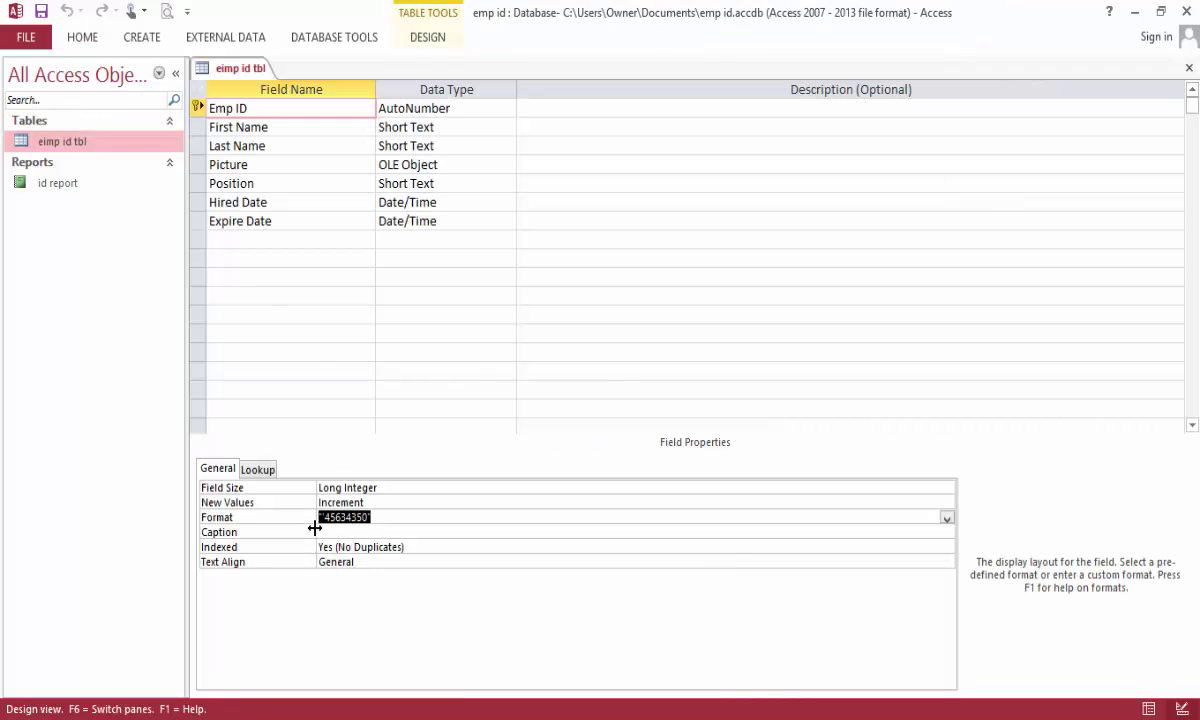
pyautogui.click(325, 518)
pyautogui.press('BackSpace')
pyautogui.click(41, 11)
pyautogui.click(80, 40)
pyautogui.click(22, 92)
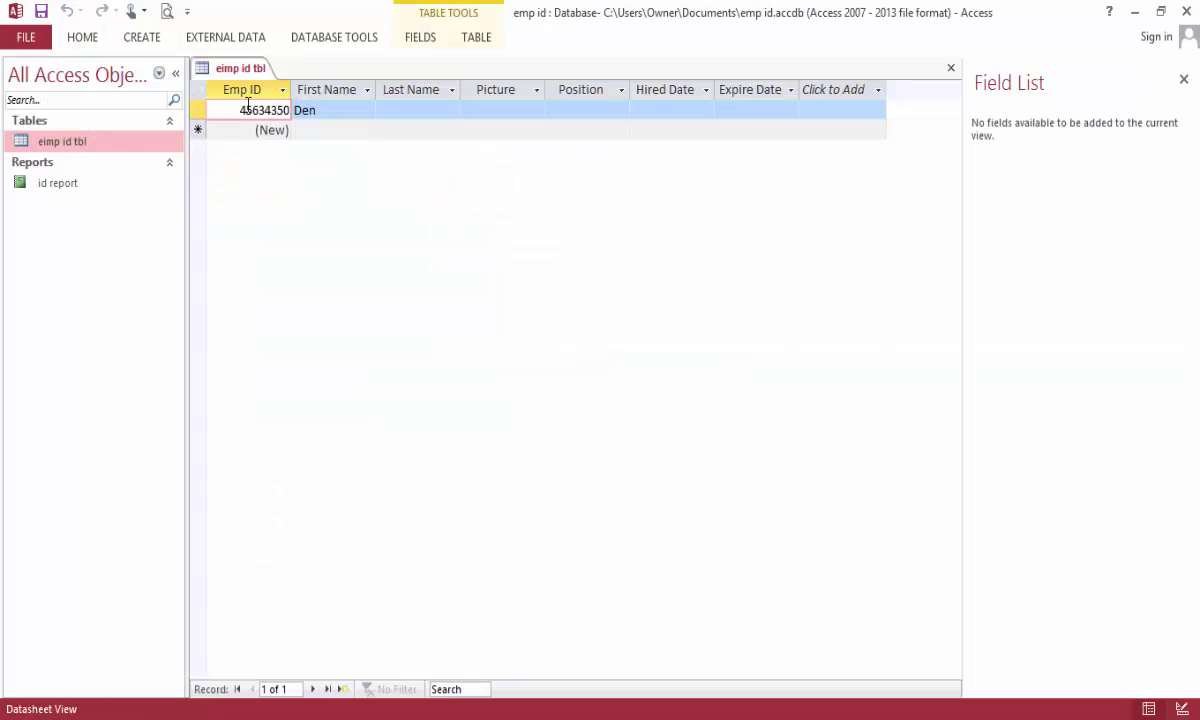
# Complete the first employee's first name and correct the last name.
pyautogui.click(324, 110)
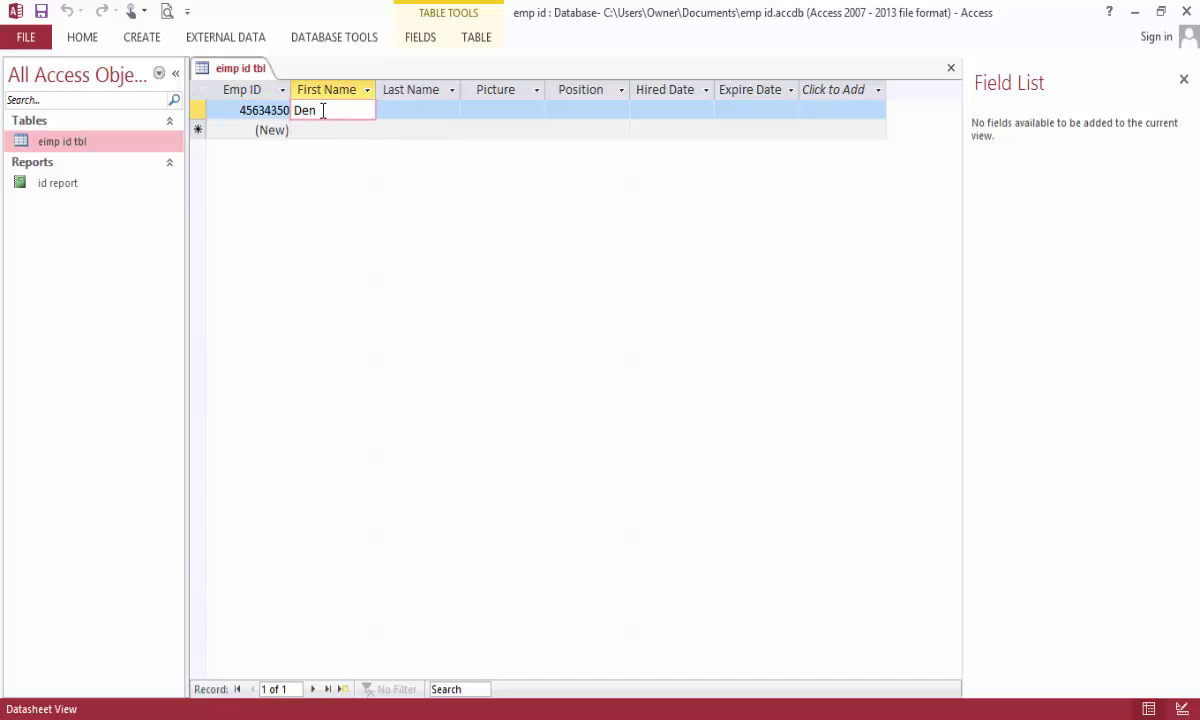
pyautogui.write('is')
pyautogui.press('Tab')
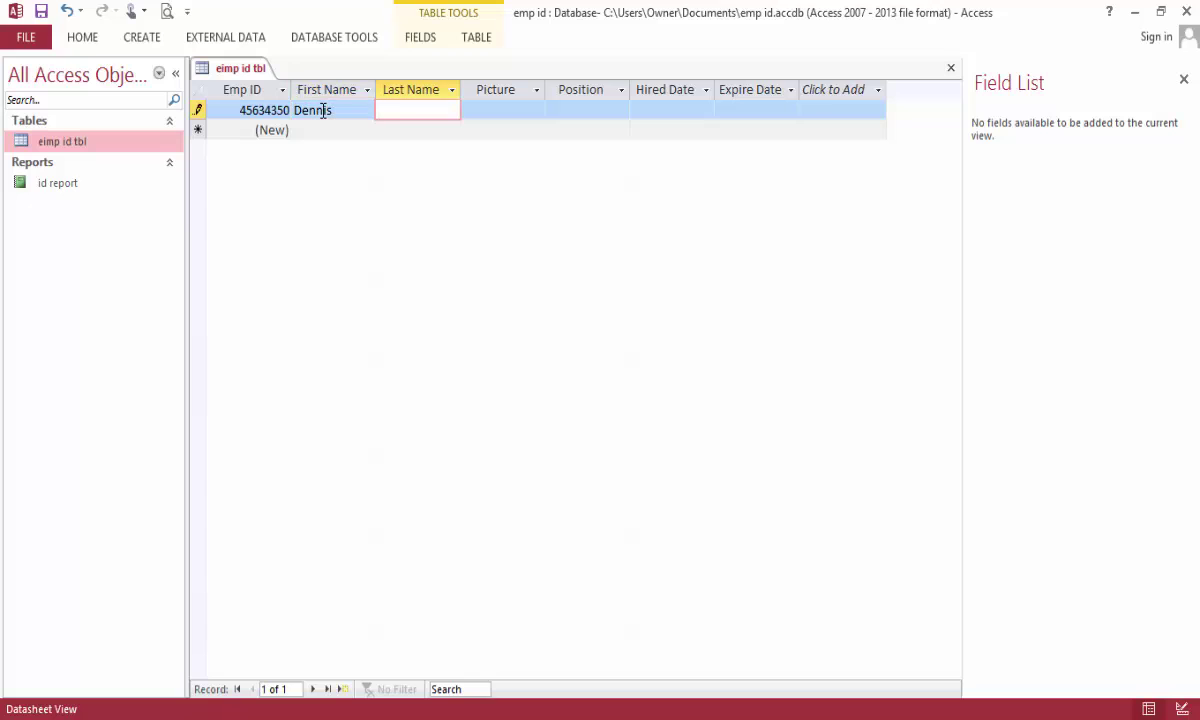
pyautogui.press('BackSpace')
pyautogui.press('Tab')
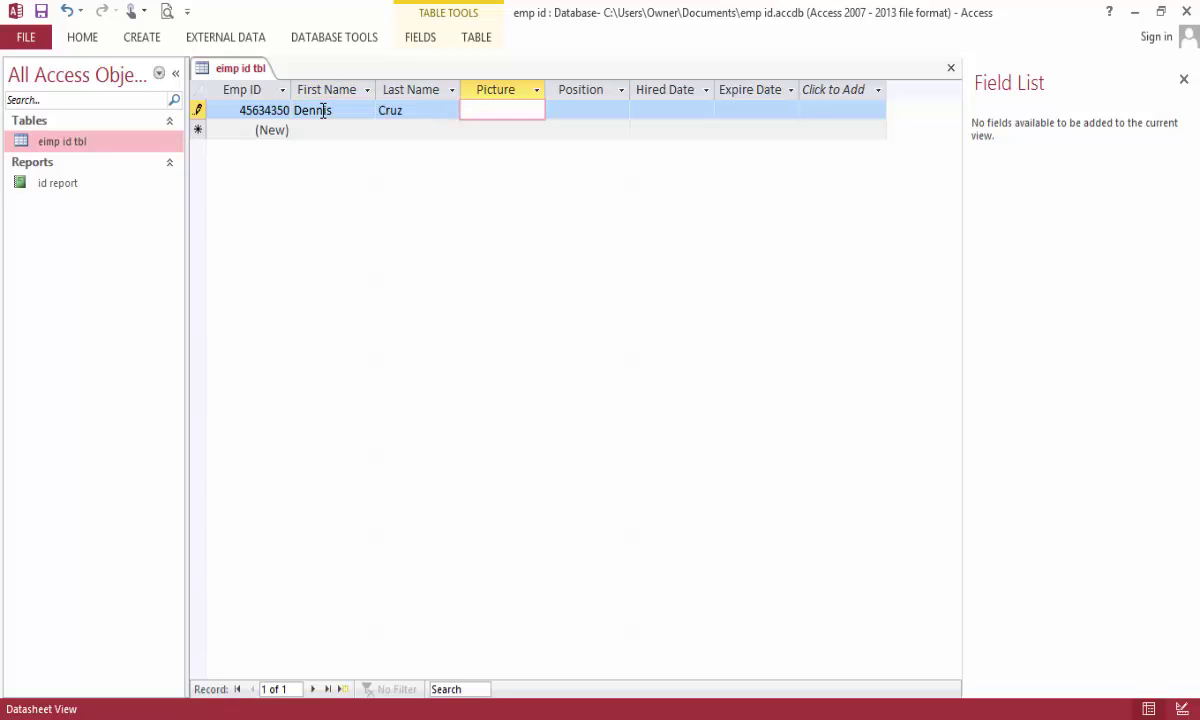
# Insert a new Bitmap Image object into the first record's Picture field.
pyautogui.rightClick(540, 112)
pyautogui.click(598, 294)
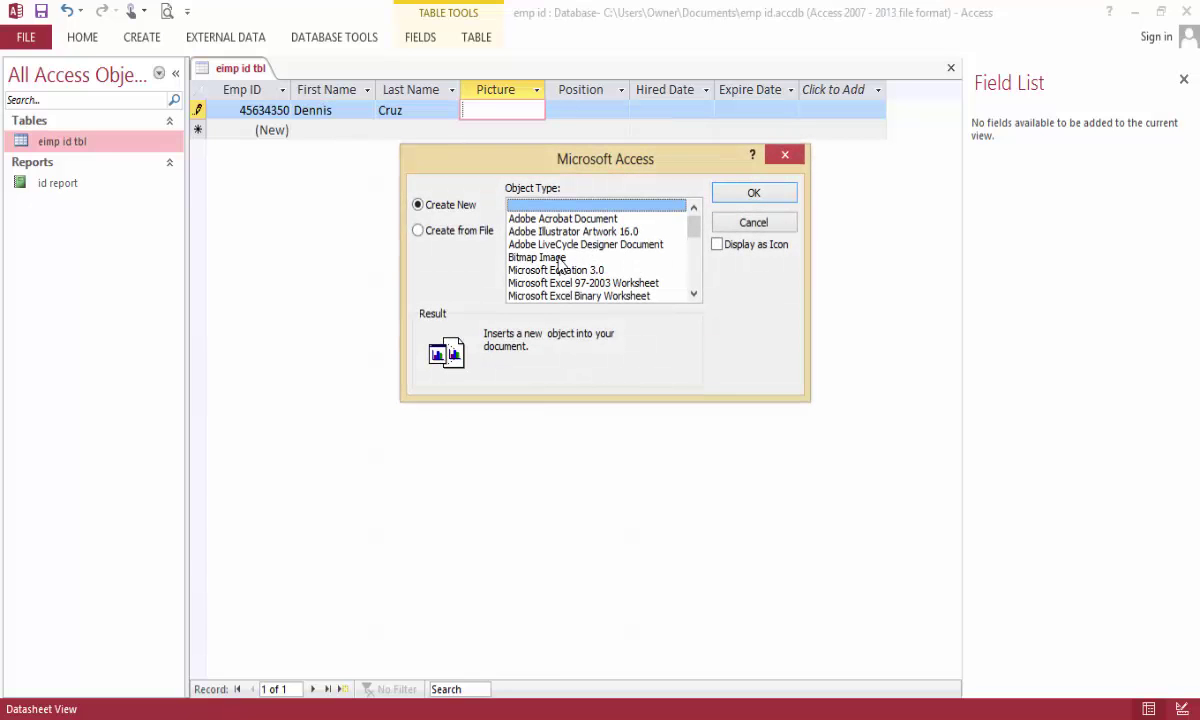
pyautogui.click(553, 258)
pyautogui.click(754, 193)
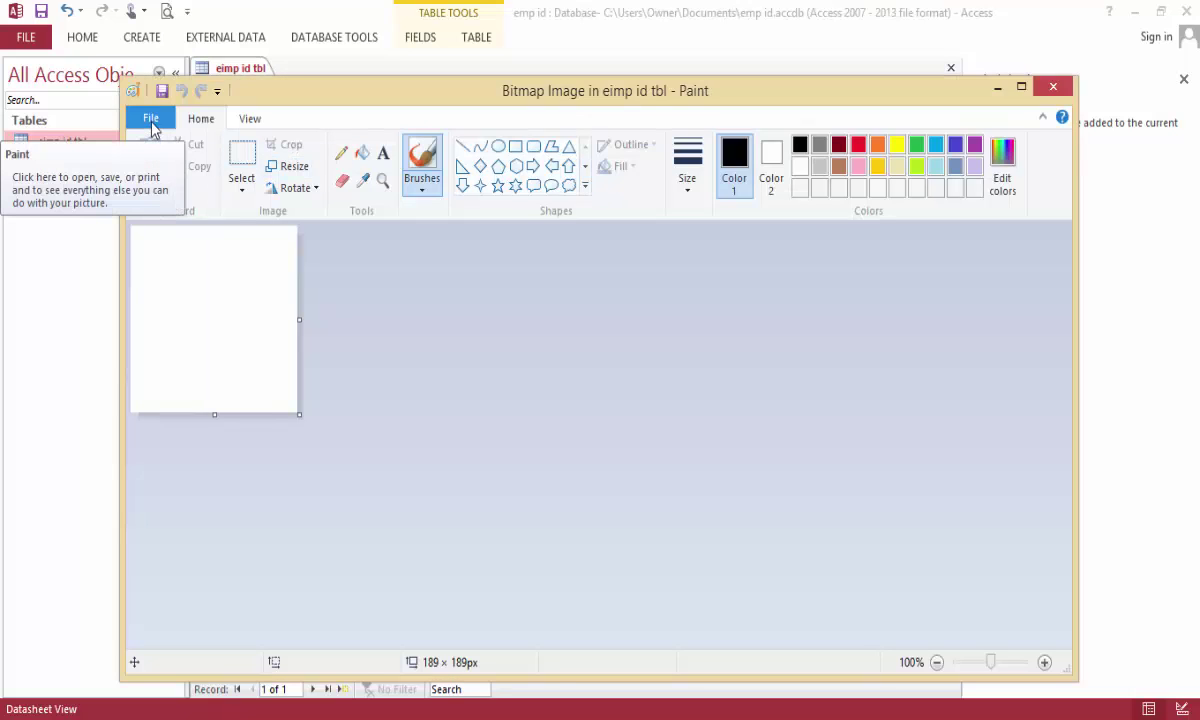
# Paste the employee photo from file in Paint, then exit back to the Access record.
pyautogui.click(149, 184)
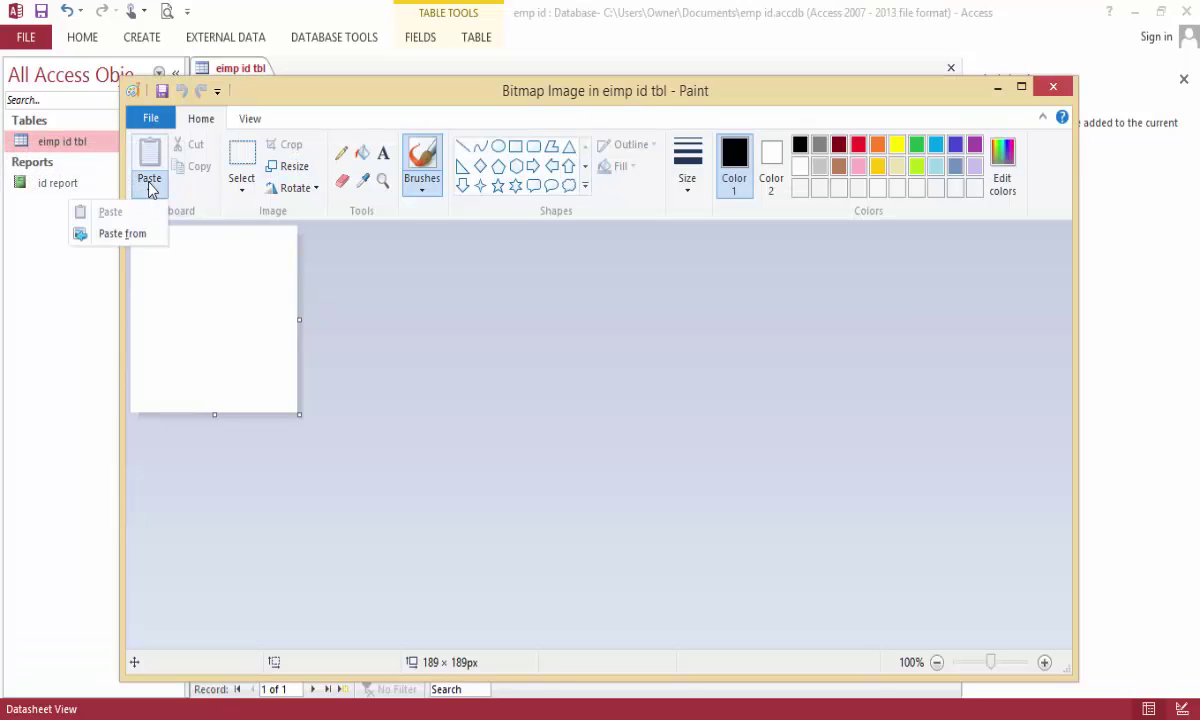
pyautogui.click(141, 236)
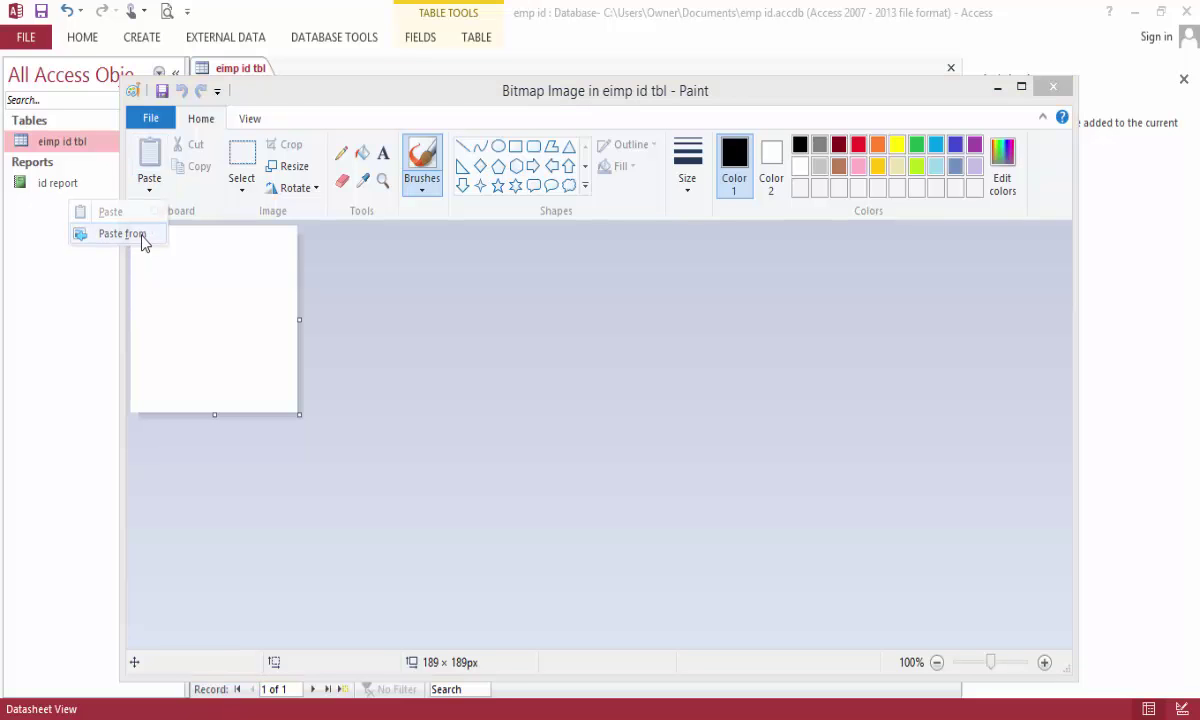
pyautogui.click(724, 333)
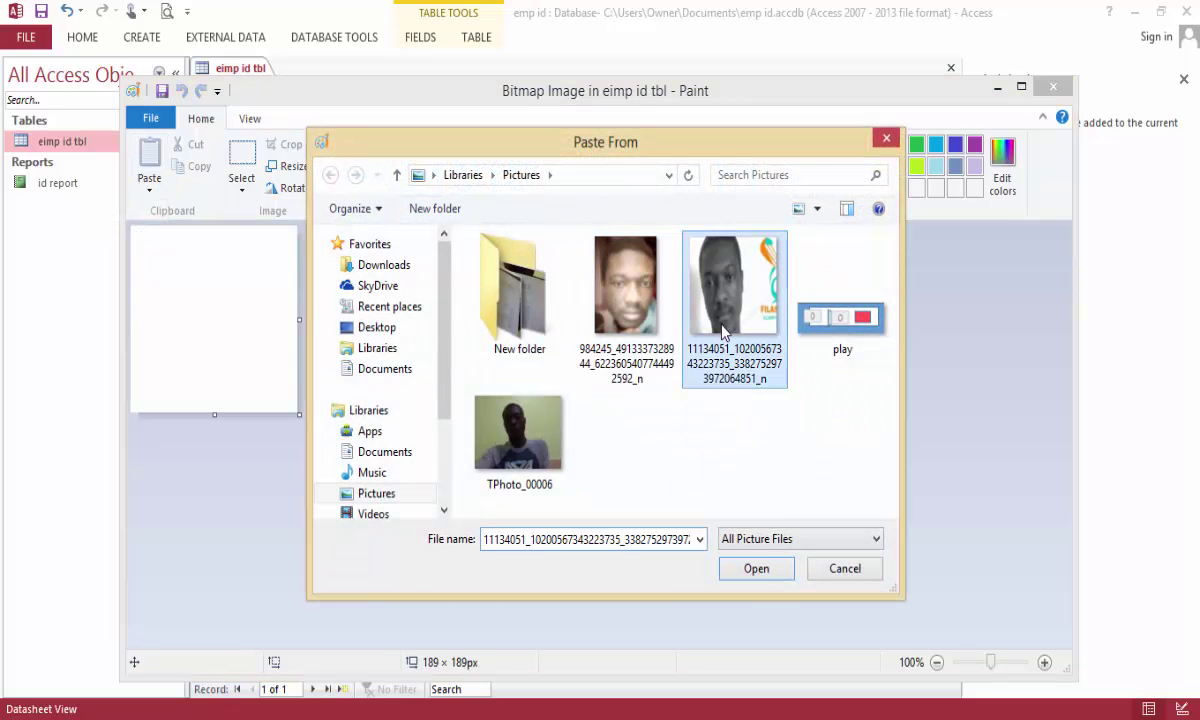
pyautogui.click(757, 569)
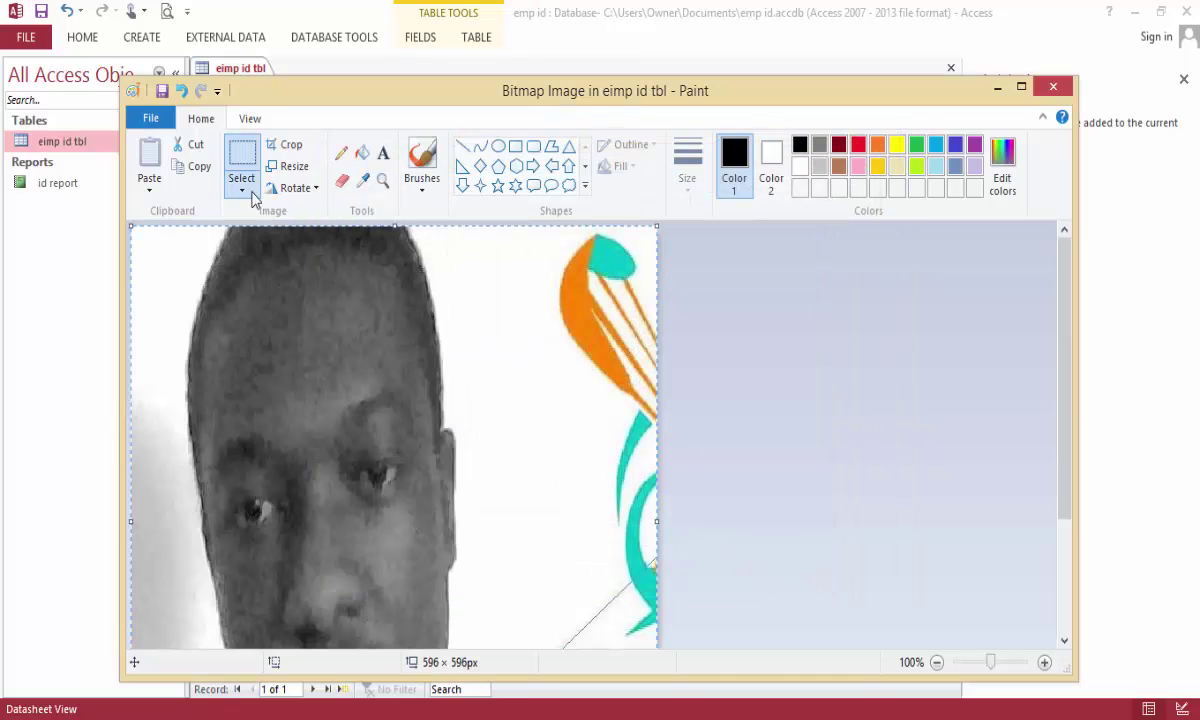
pyautogui.click(153, 121)
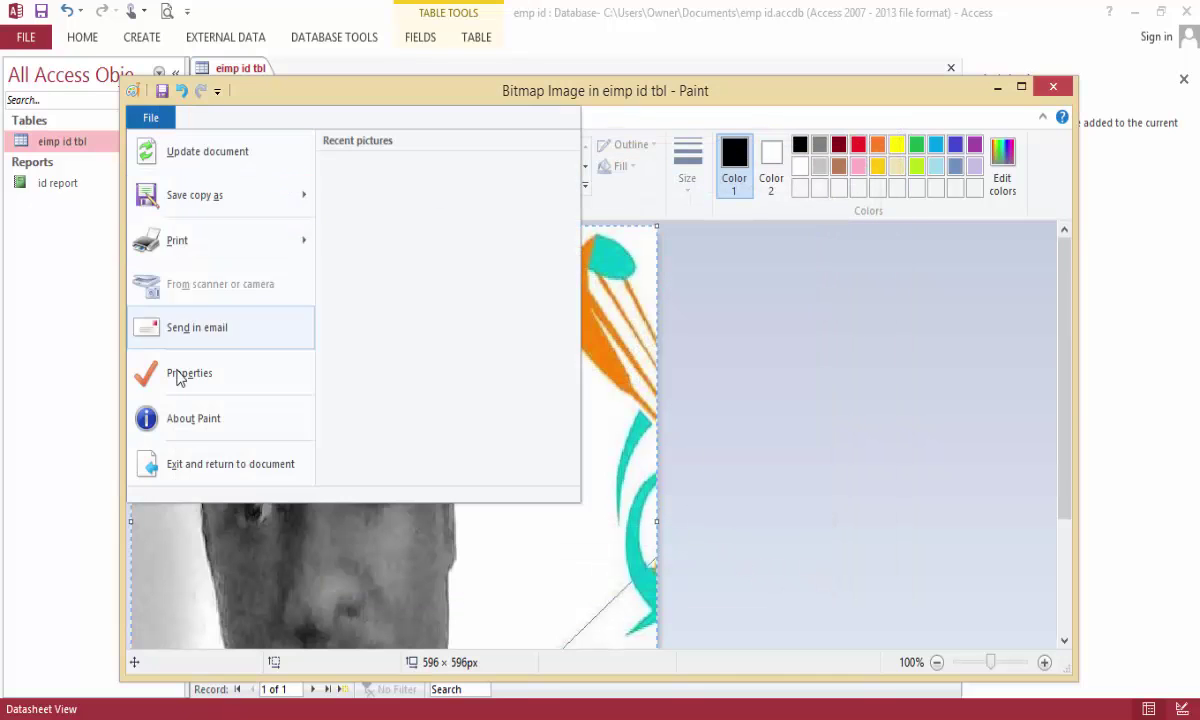
pyautogui.click(187, 466)
pyautogui.click(620, 112)
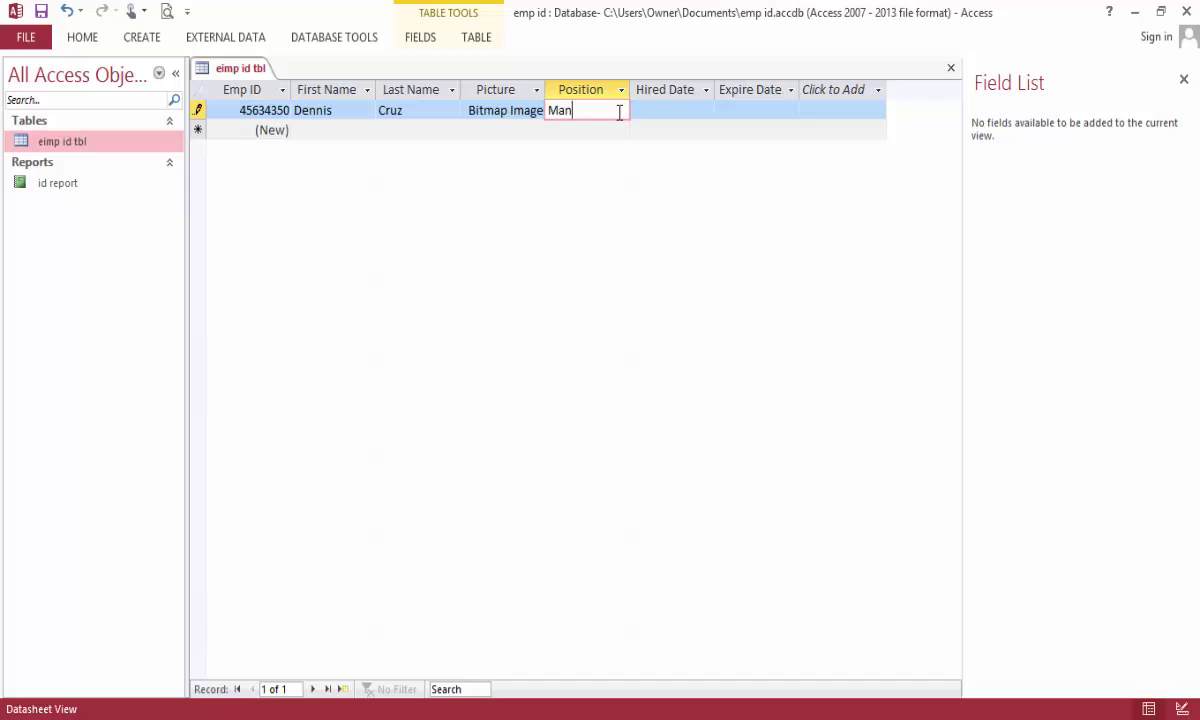
# Set Hired Date to 10/8/2015 and Expire Date to 10/31/2015 using the date pickers.
pyautogui.press('Tab')
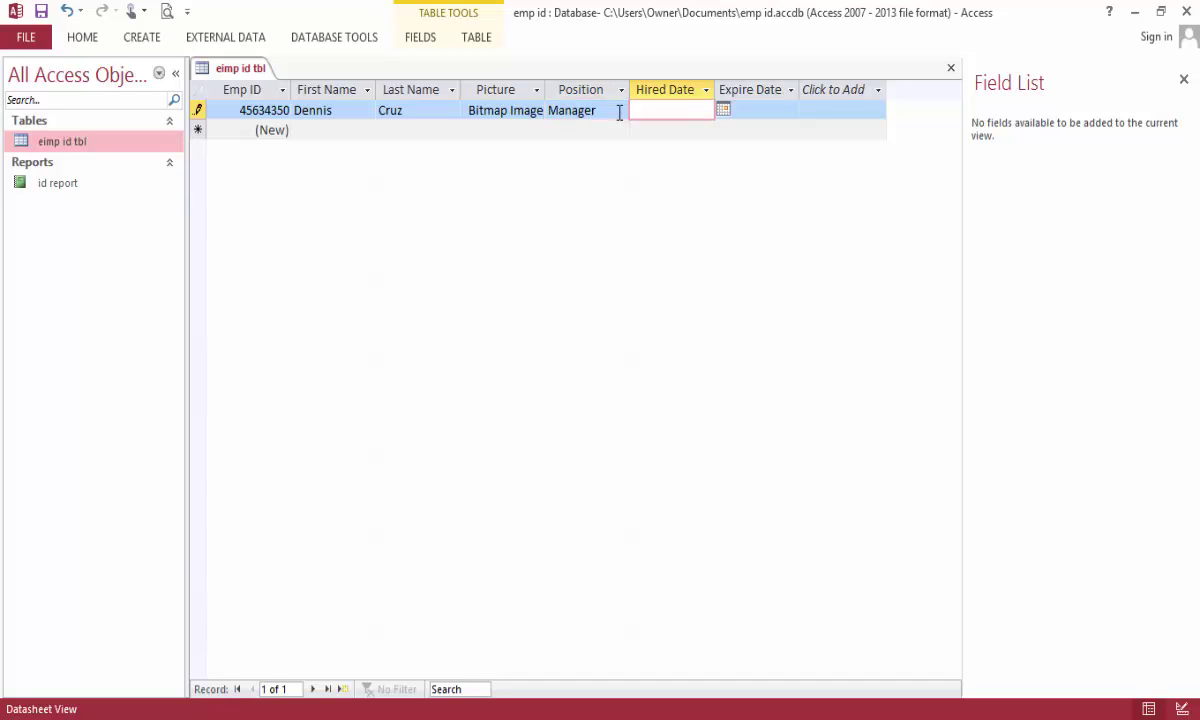
pyautogui.click(722, 108)
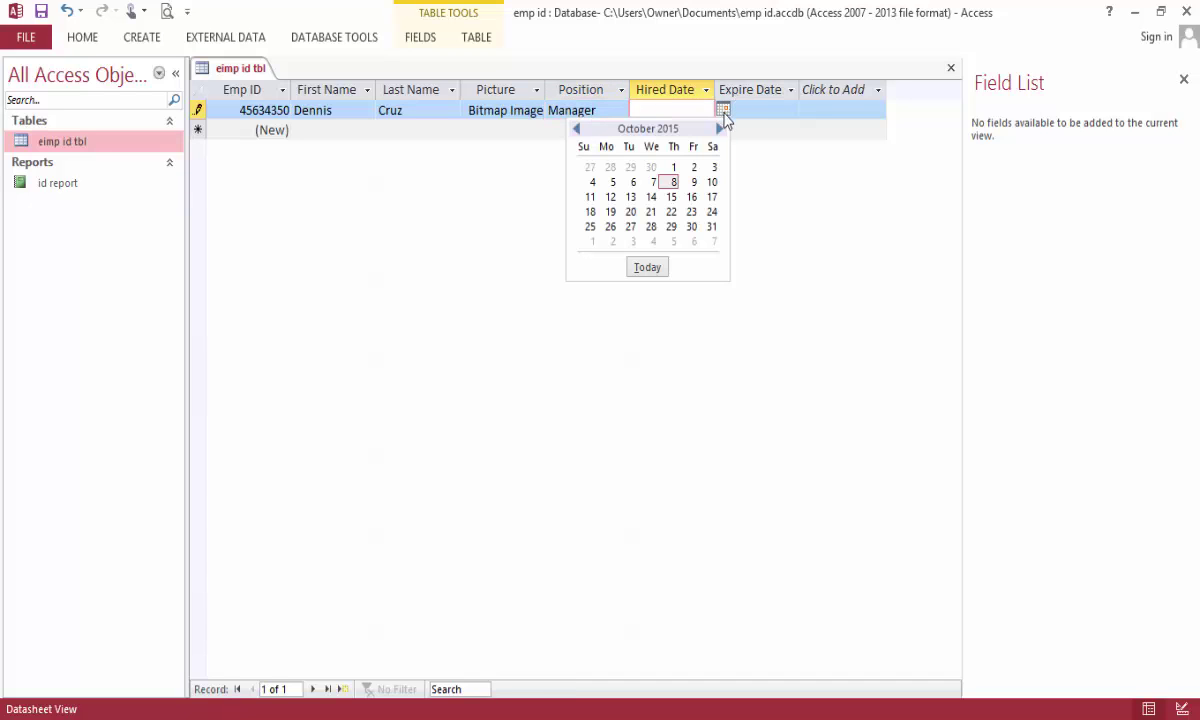
pyautogui.click(646, 266)
pyautogui.click(760, 110)
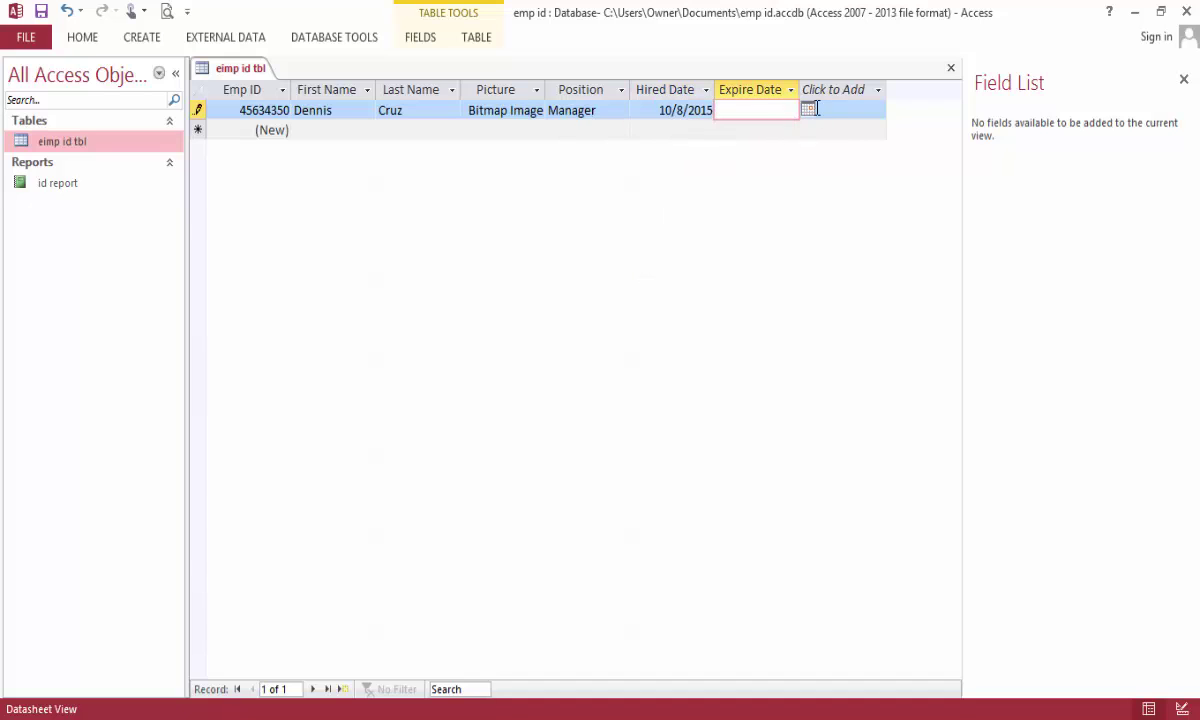
pyautogui.click(810, 112)
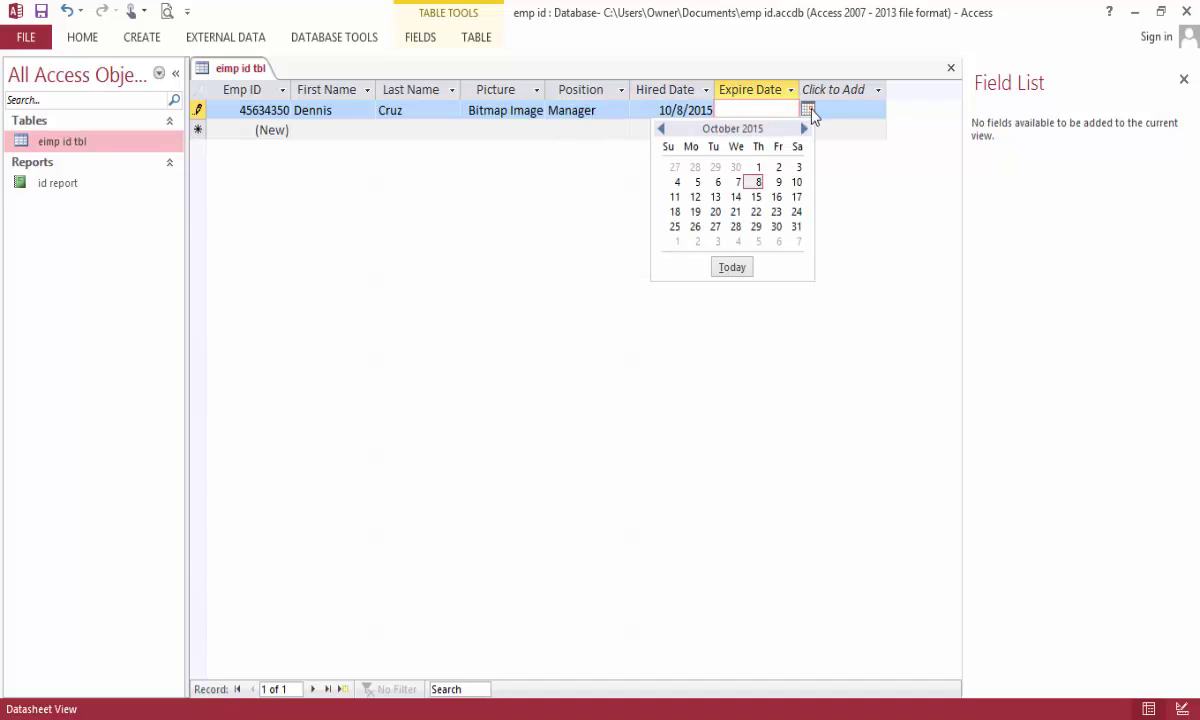
pyautogui.click(796, 228)
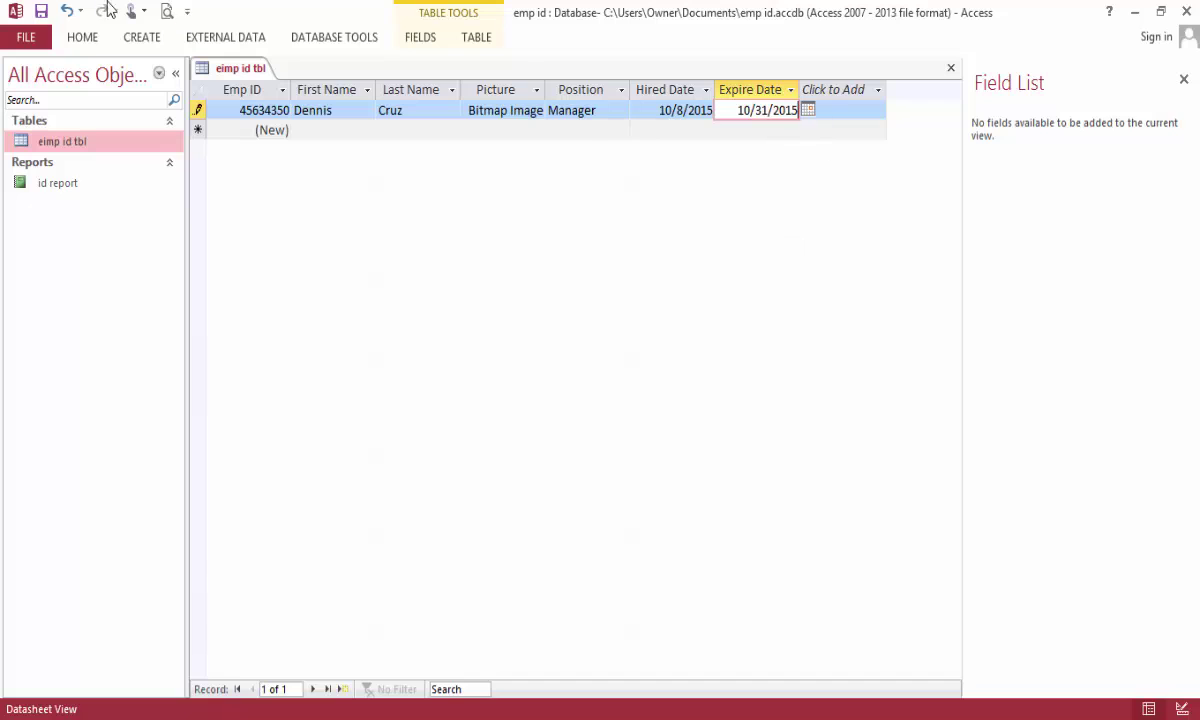
# Save the record and close the eimp id tbl table.
pyautogui.click(40, 12)
pyautogui.rightClick(243, 70)
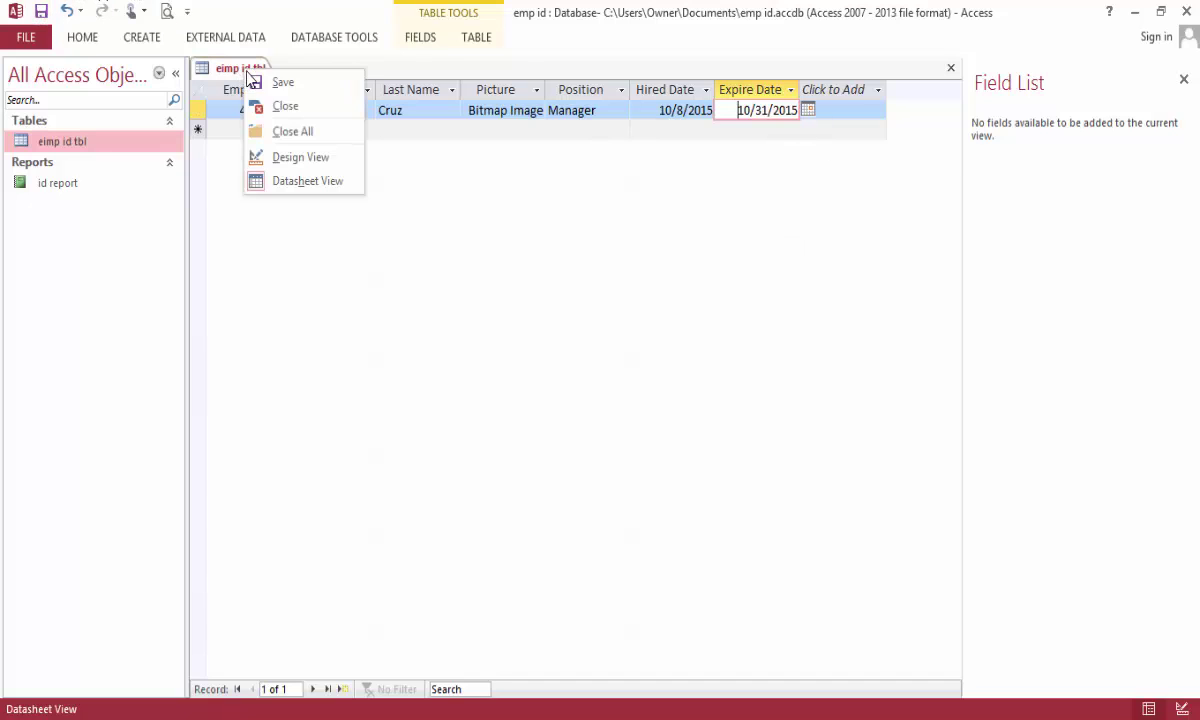
pyautogui.click(289, 117)
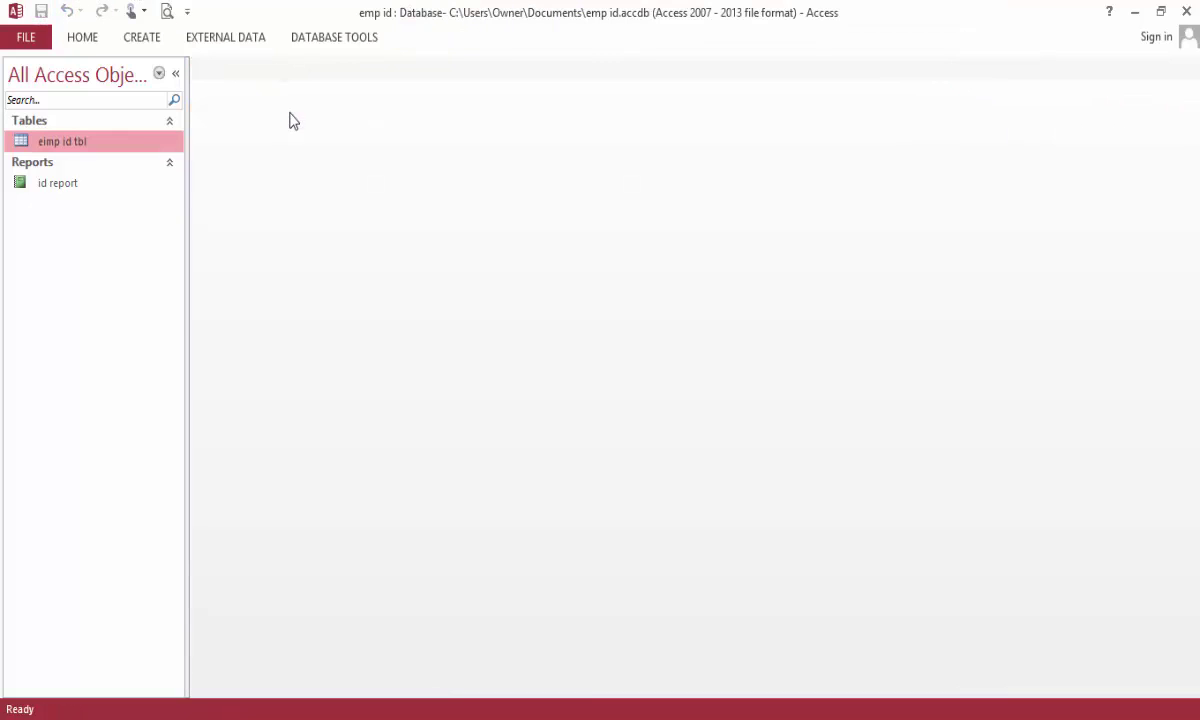
# Open the id report to view the Manager's card, then reopen the eimp id tbl table.
pyautogui.doubleClick(77, 185)
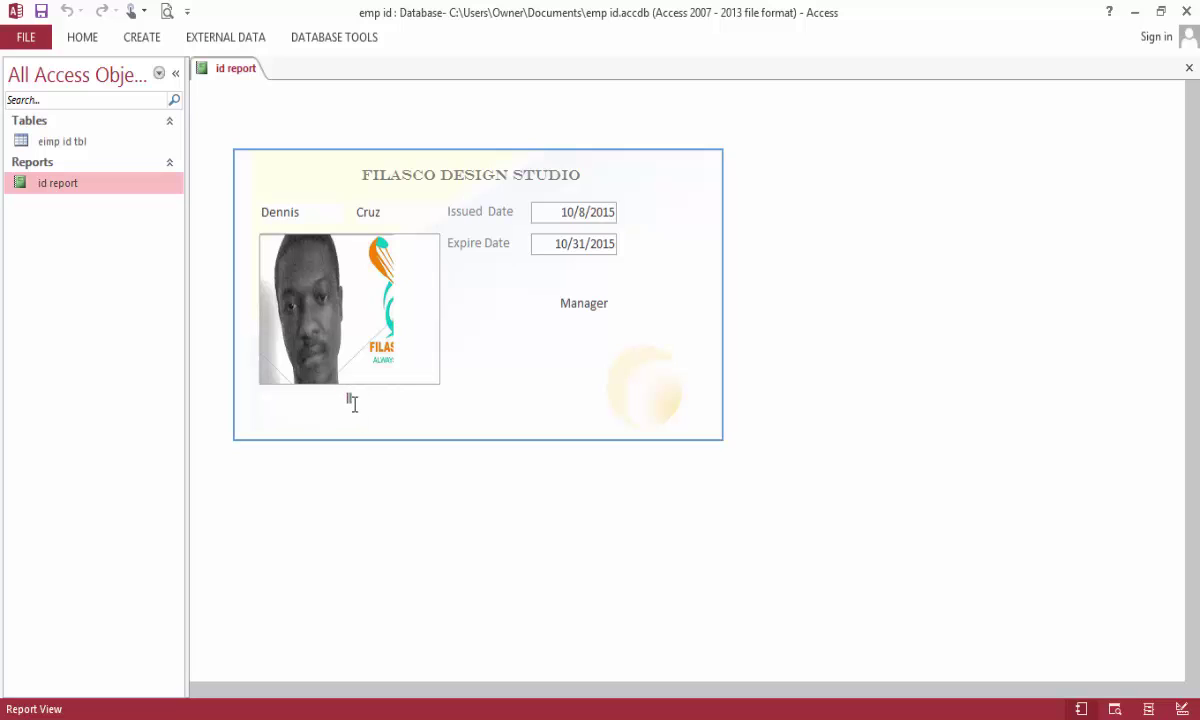
pyautogui.doubleClick(62, 141)
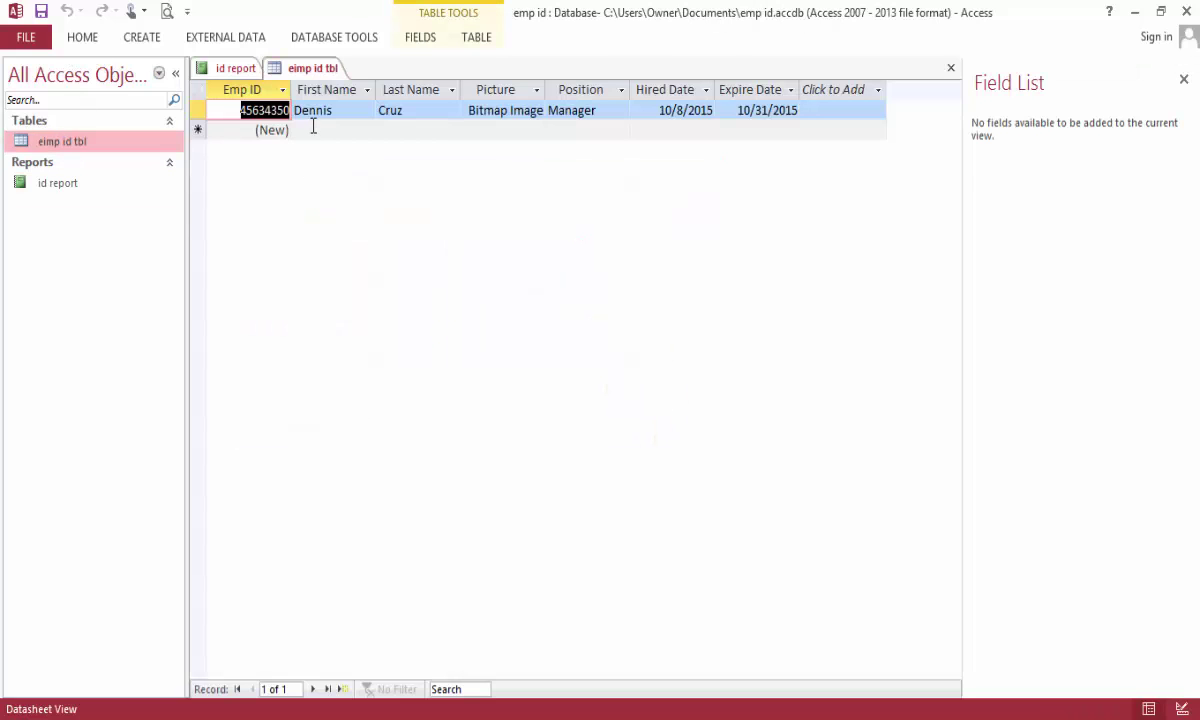
# Bring the id report forward and switch it to Design View.
pyautogui.doubleClick(76, 185)
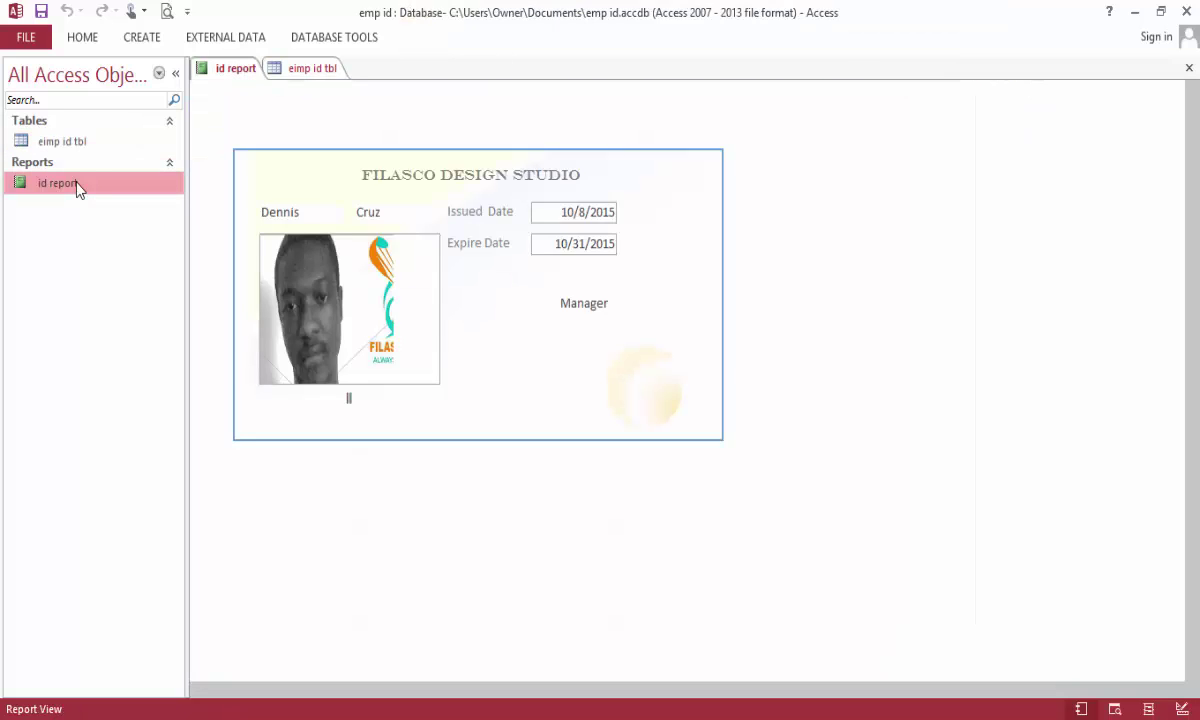
pyautogui.click(84, 38)
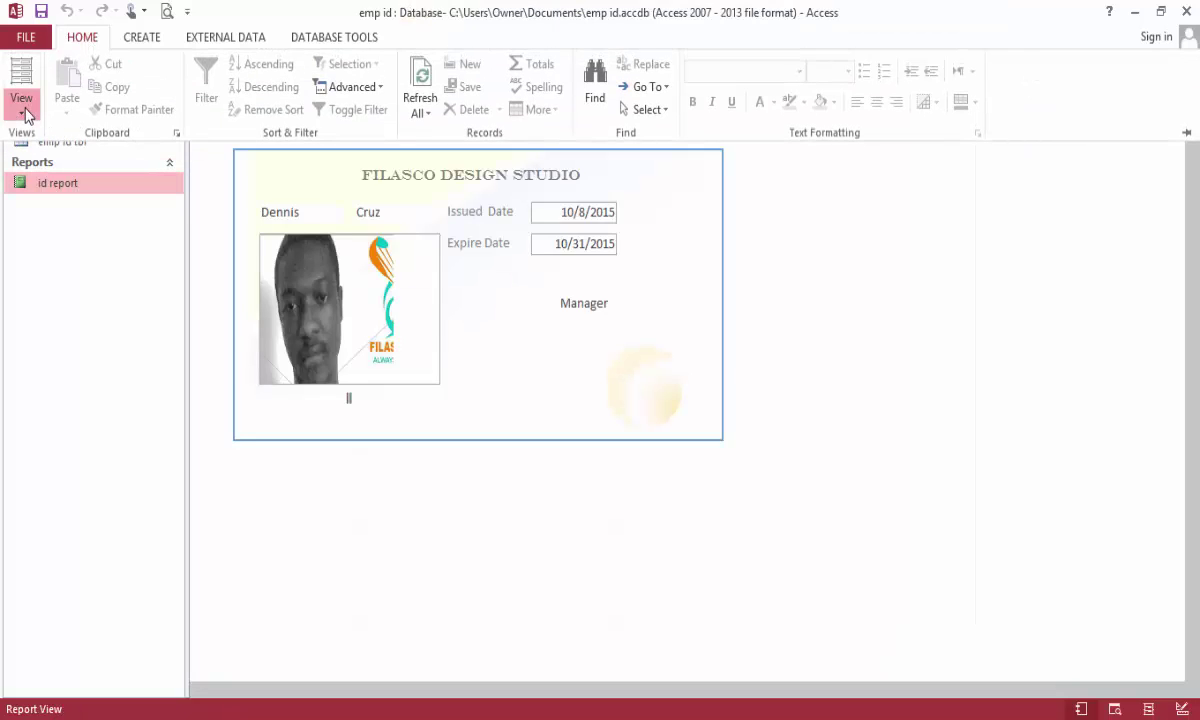
pyautogui.click(22, 108)
pyautogui.click(67, 270)
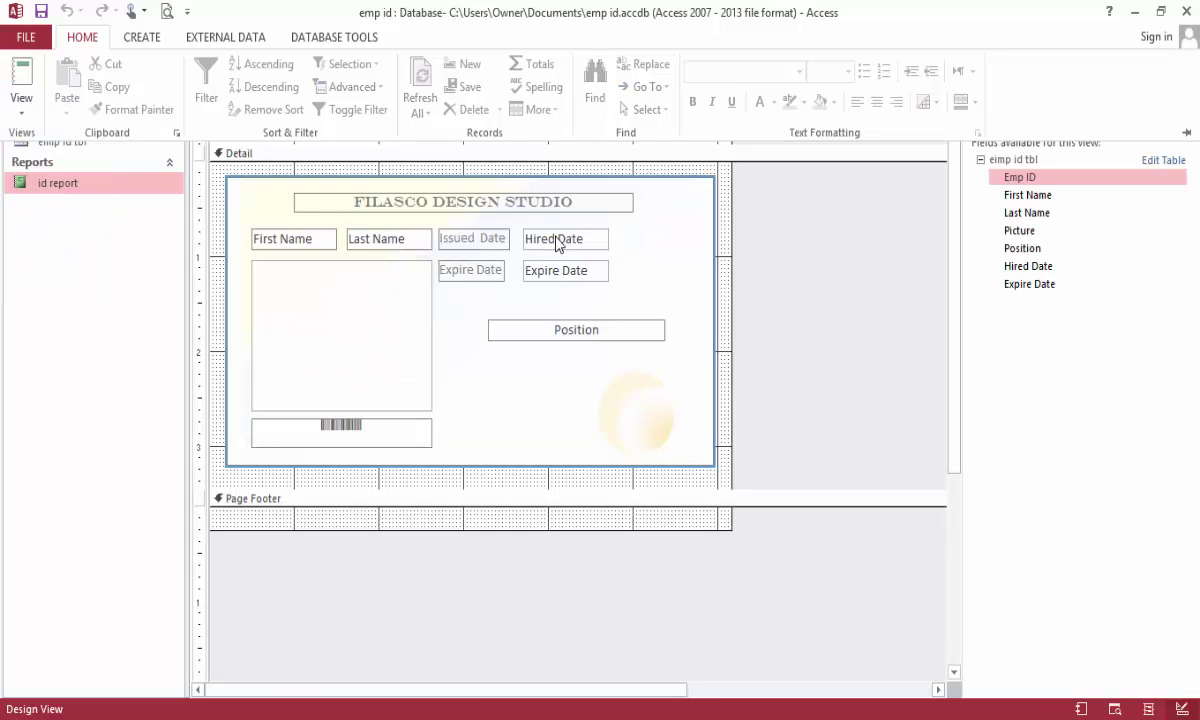
# Give the Hired Date and Expire Date boxes a transparent shape outline.
pyautogui.click(557, 240)
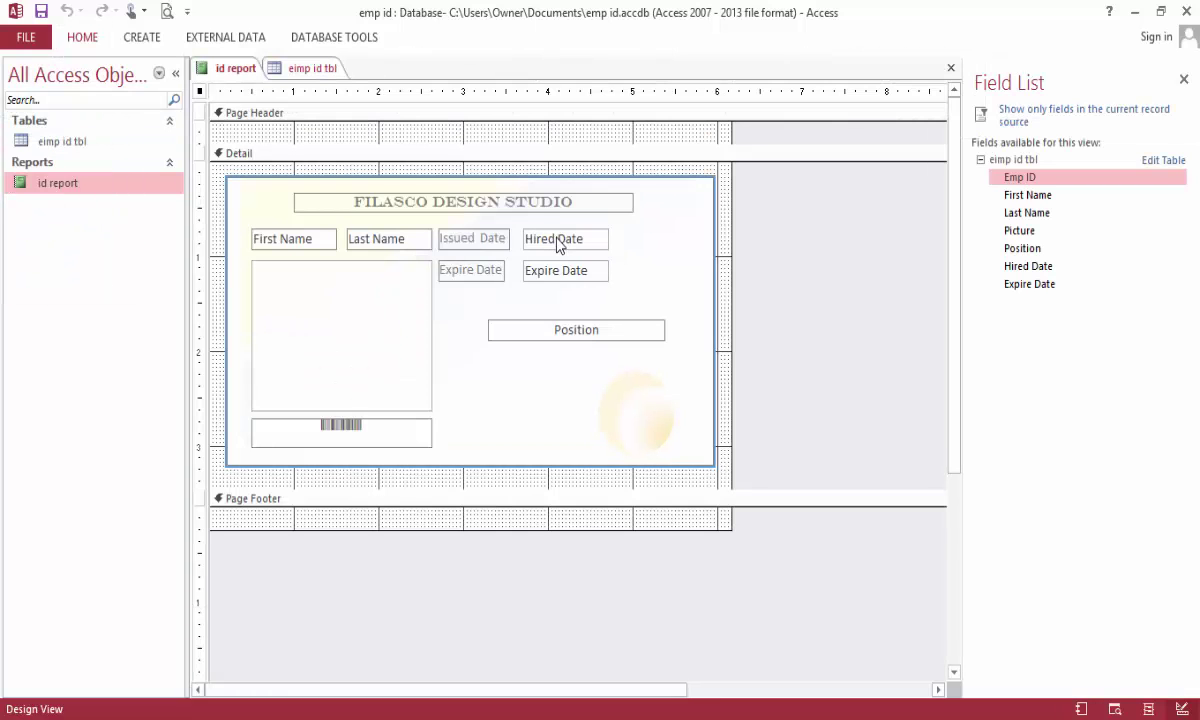
pyautogui.click(572, 270)
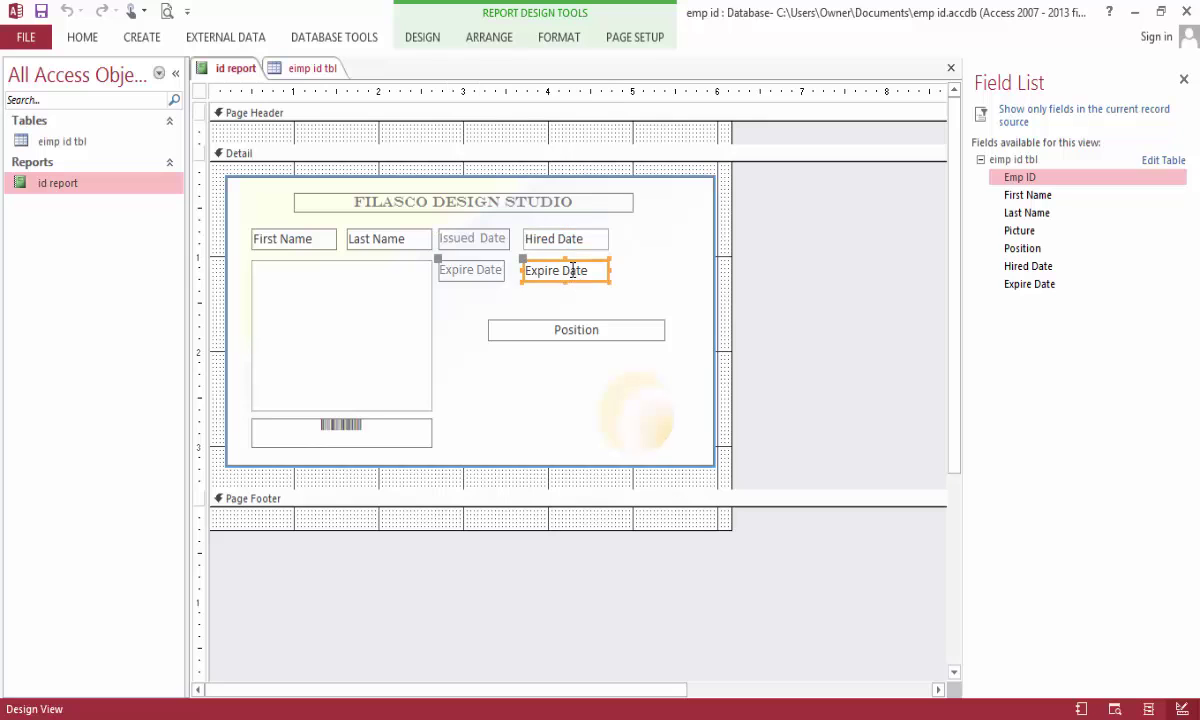
pyautogui.keyDown('shift'); pyautogui.click(557, 240); pyautogui.keyUp('shift')
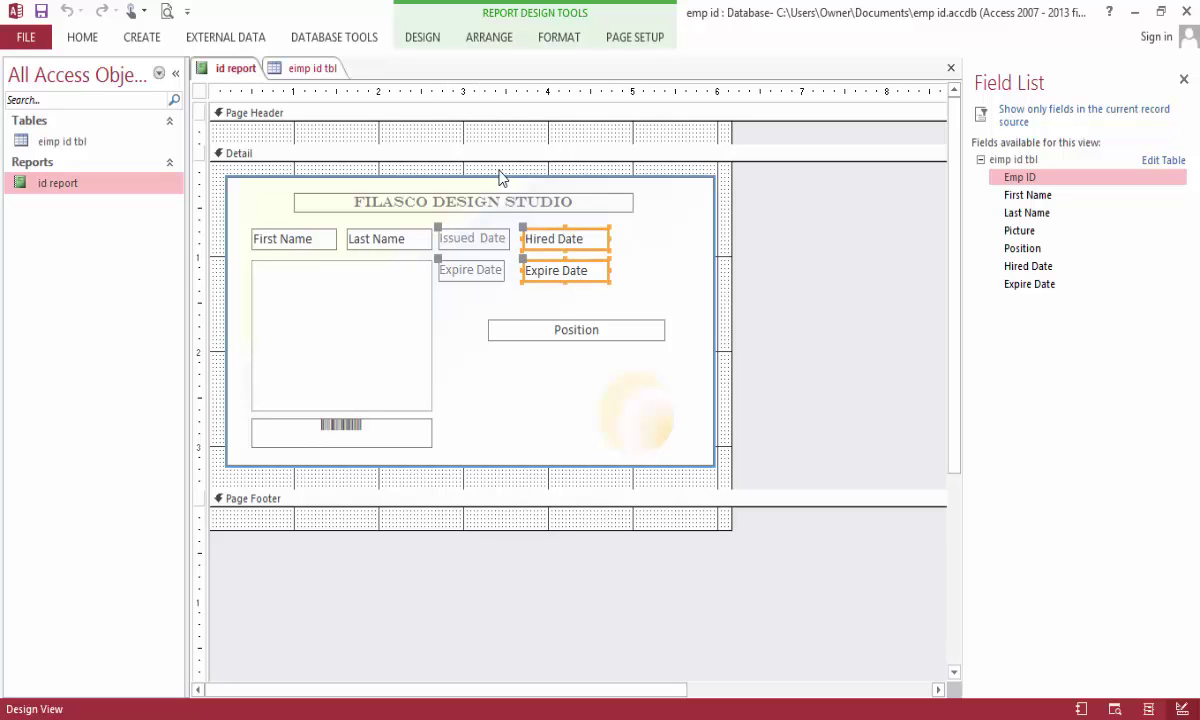
pyautogui.click(566, 38)
pyautogui.click(785, 88)
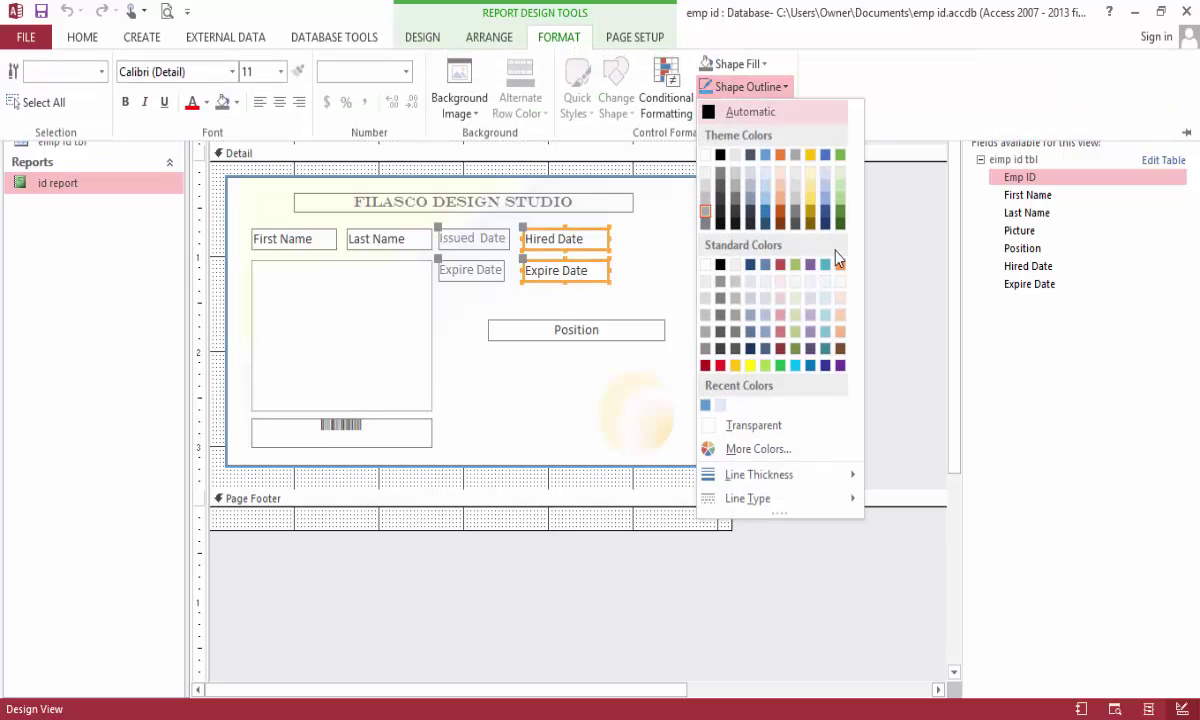
pyautogui.click(779, 428)
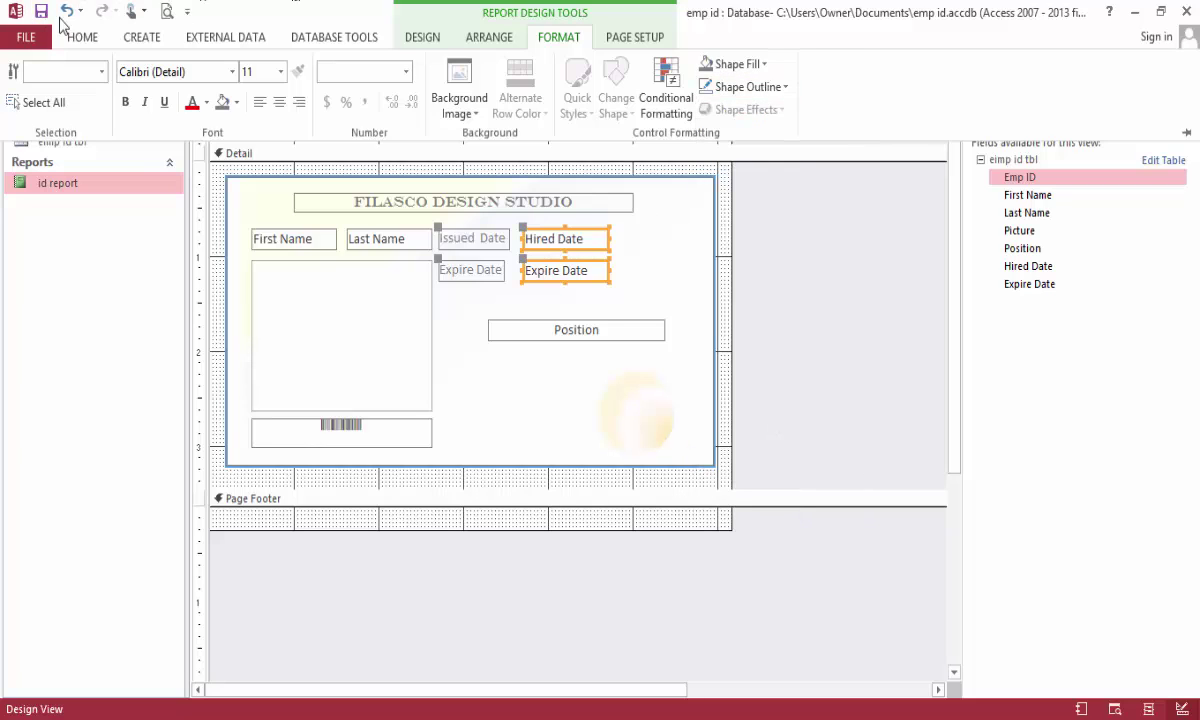
pyautogui.click(927, 353)
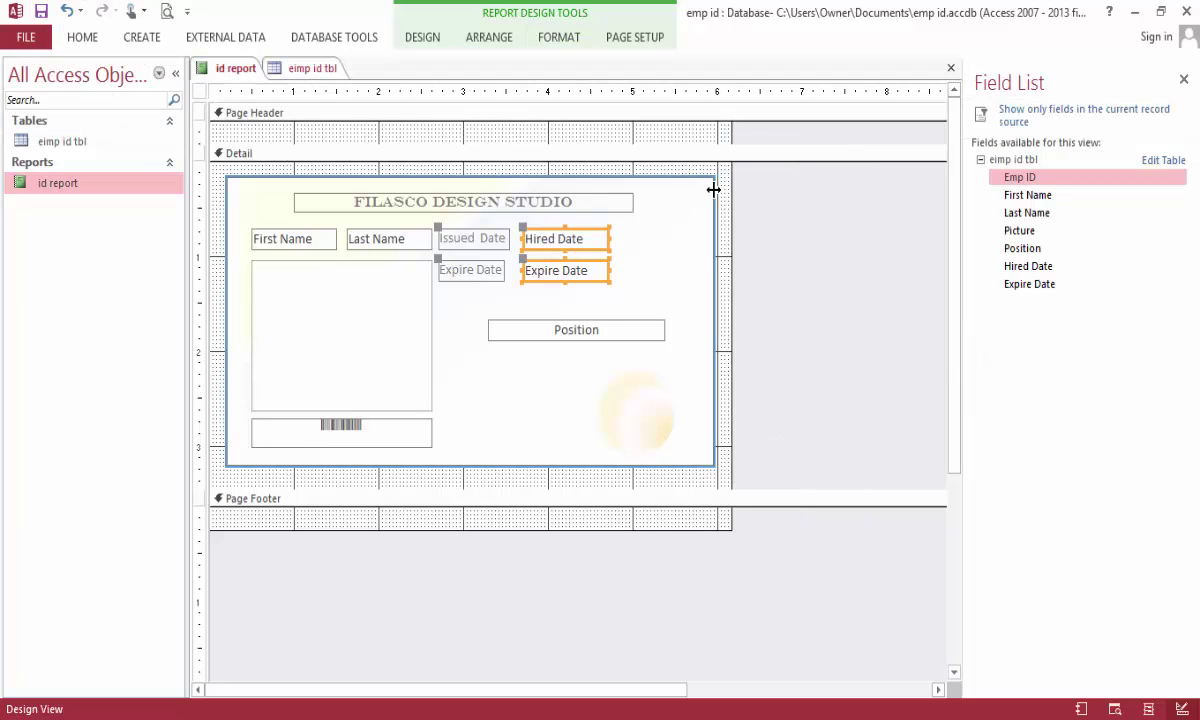
pyautogui.rightClick(311, 72)
# Close all open objects, reopen eimp id tbl, and start a second employee record.
pyautogui.click(355, 130)
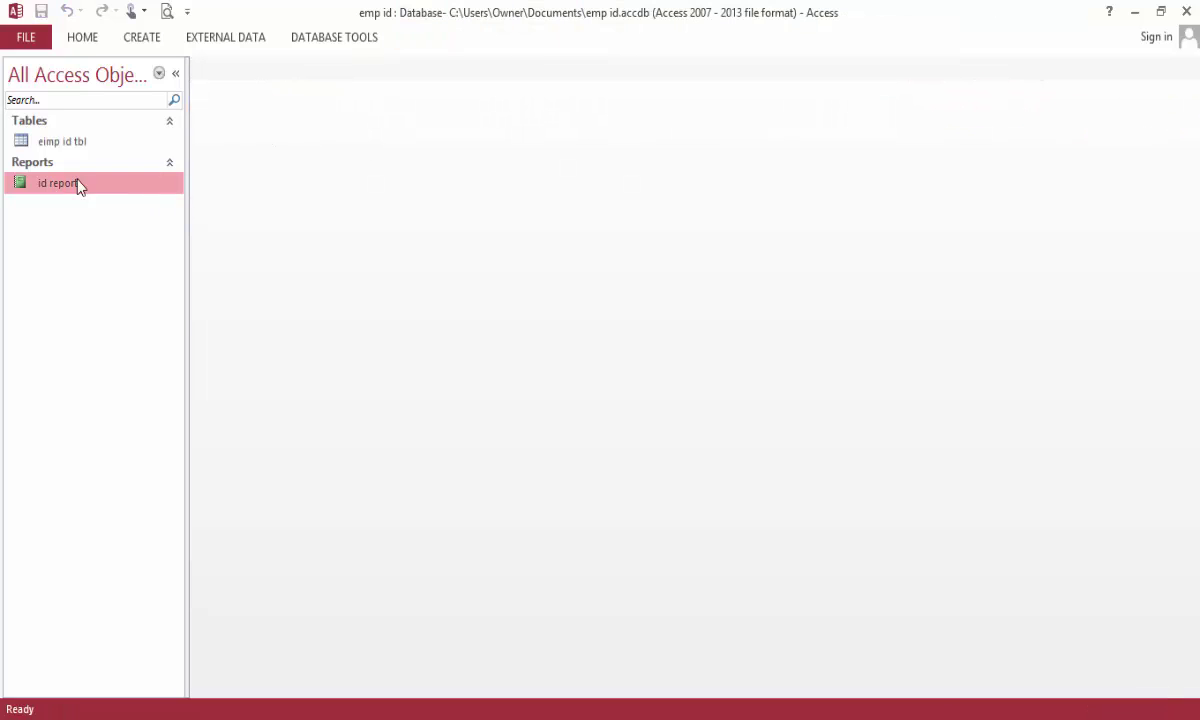
pyautogui.doubleClick(86, 141)
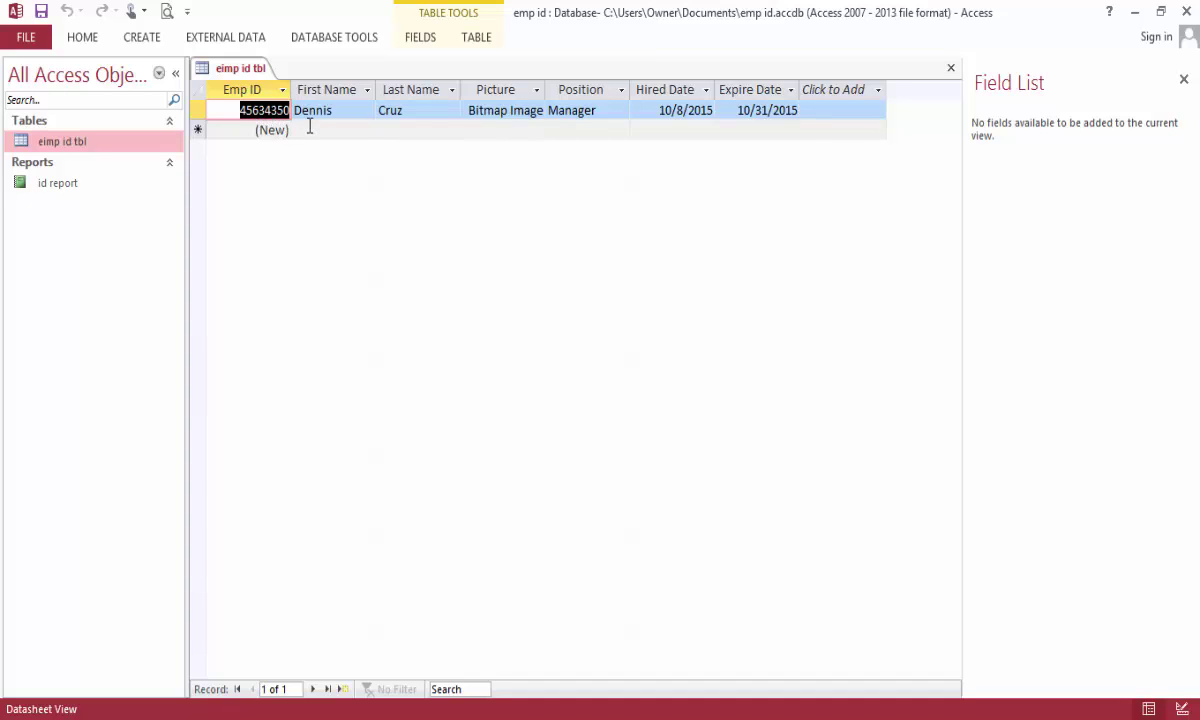
pyautogui.click(319, 130)
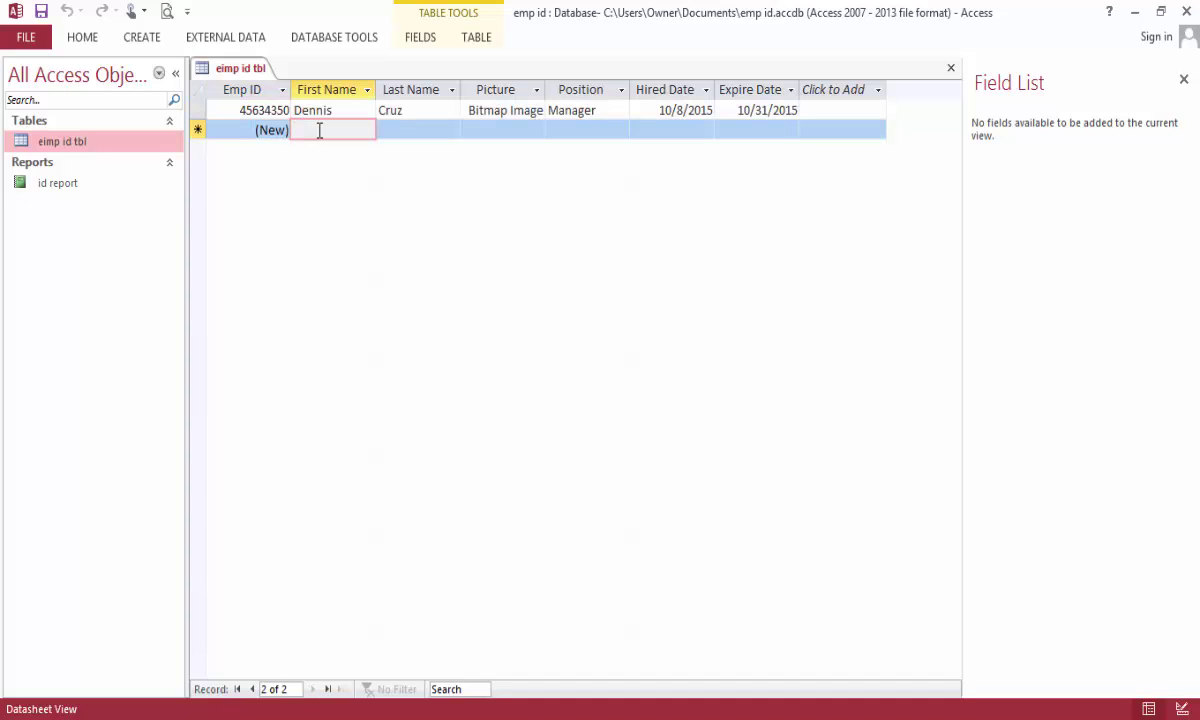
pyautogui.write('D')
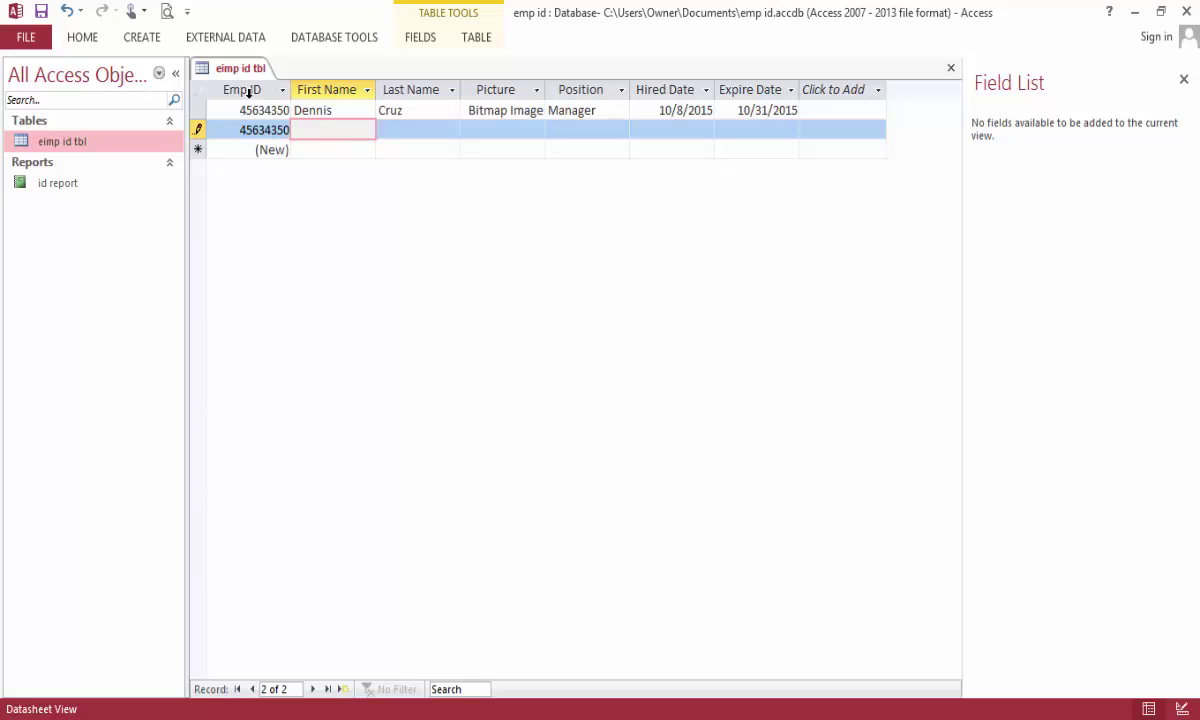
# Change the Emp ID Format to add a trailing digit, save, and return to Datasheet View.
pyautogui.click(84, 40)
pyautogui.click(27, 100)
pyautogui.click(85, 190)
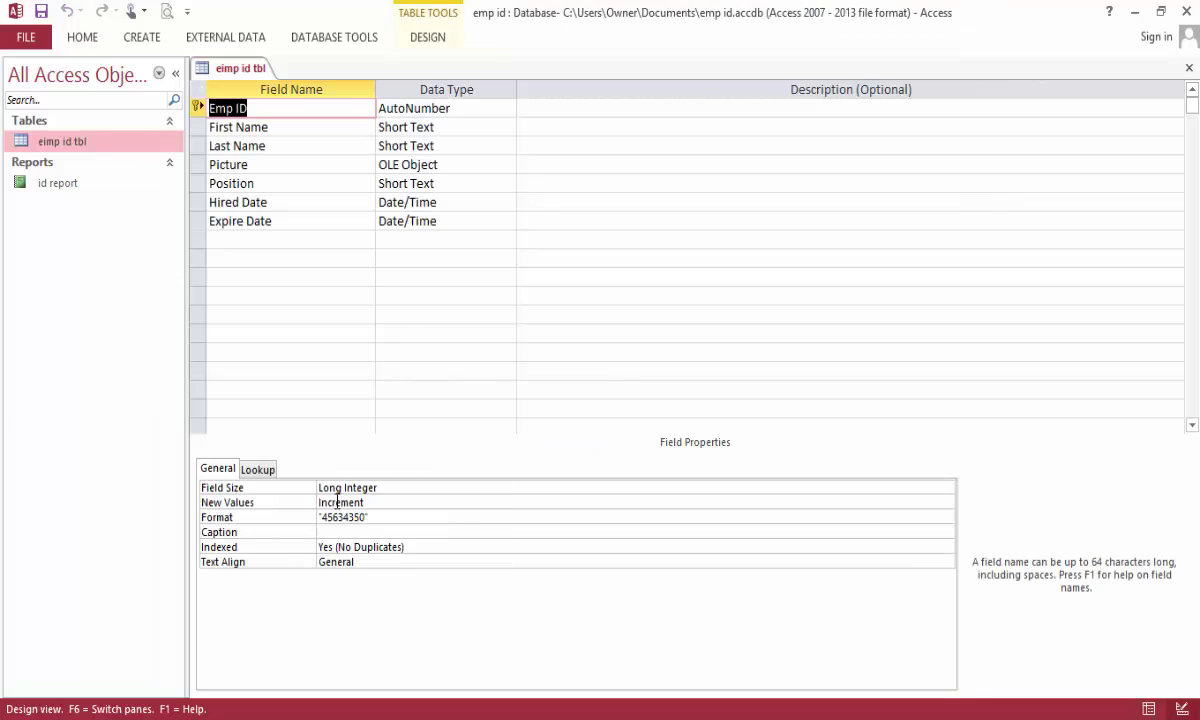
pyautogui.click(376, 518)
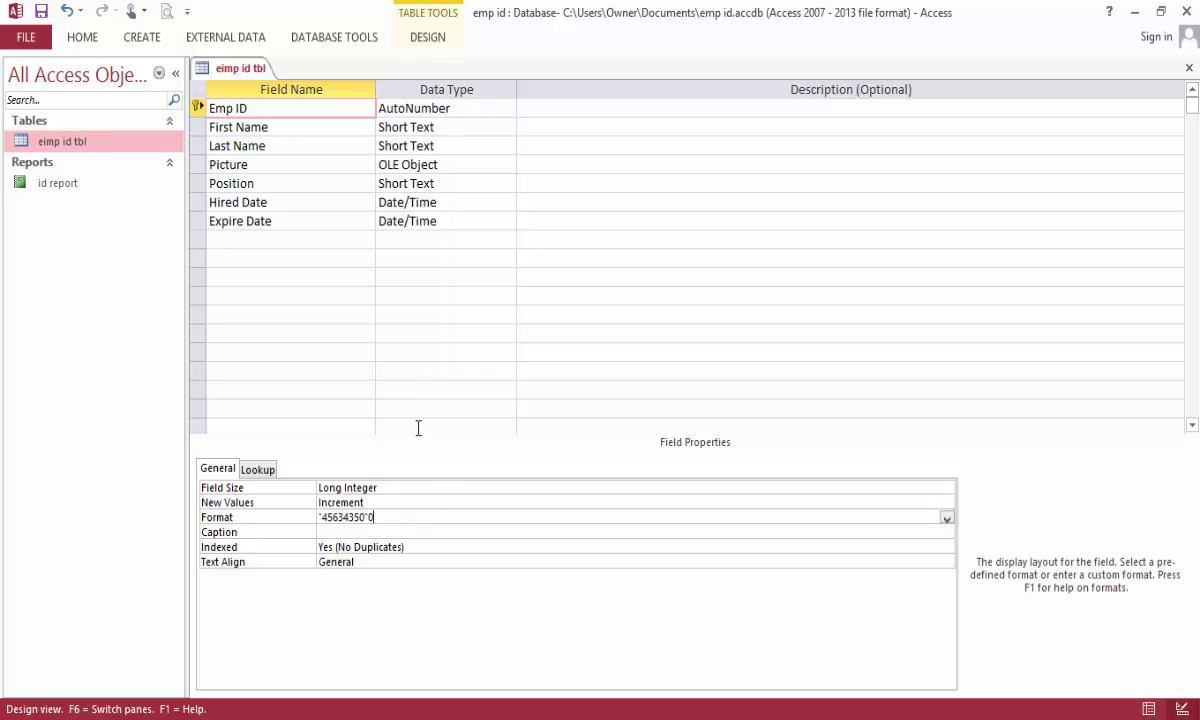
pyautogui.click(41, 11)
pyautogui.click(78, 36)
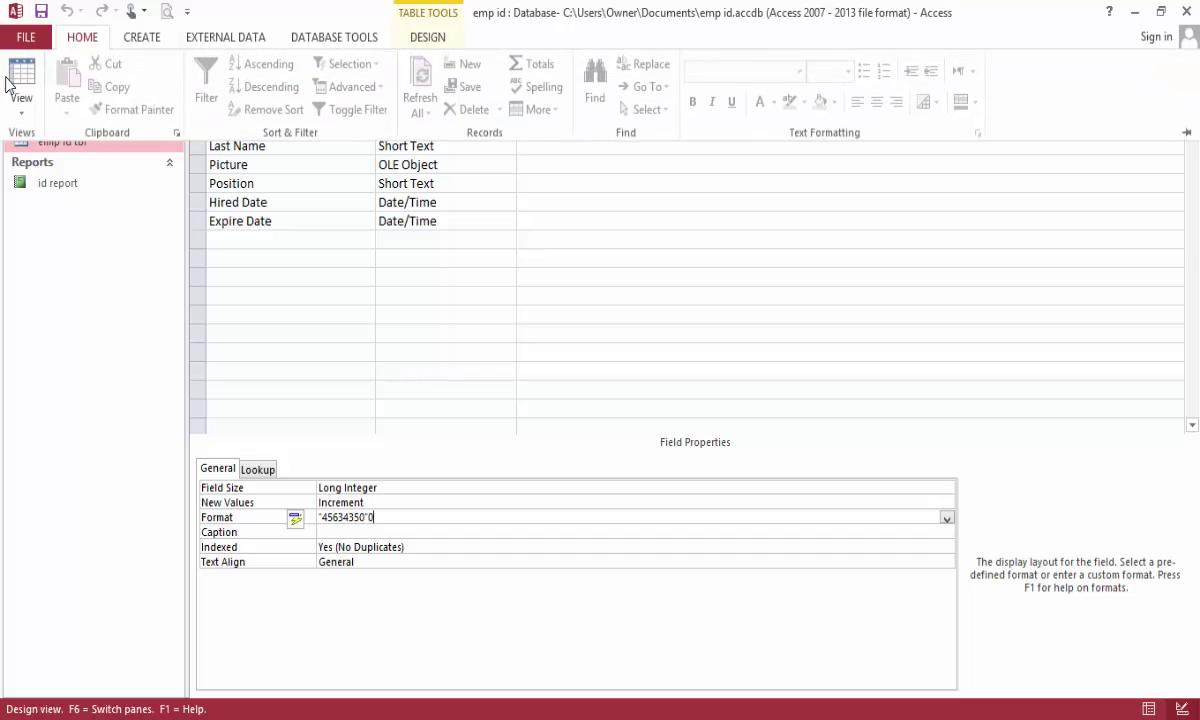
pyautogui.click(20, 72)
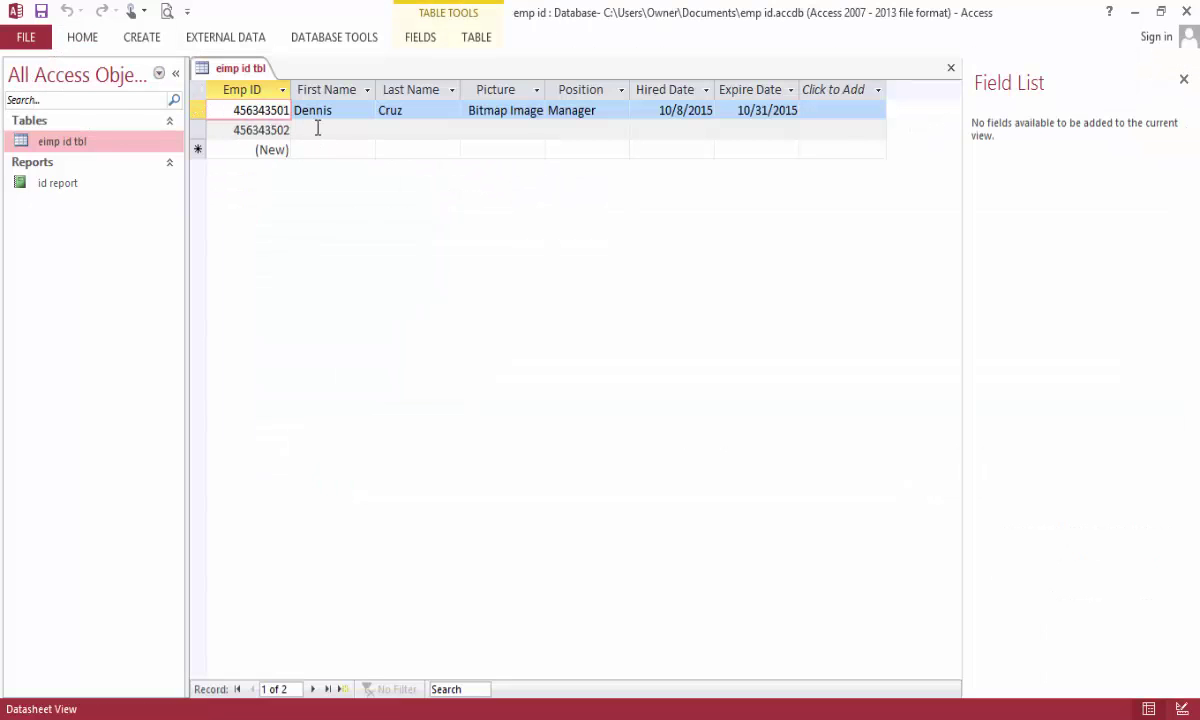
# Enter the second employee's first and last names.
pyautogui.click(318, 129)
pyautogui.write('Eric')
pyautogui.press('Tab')
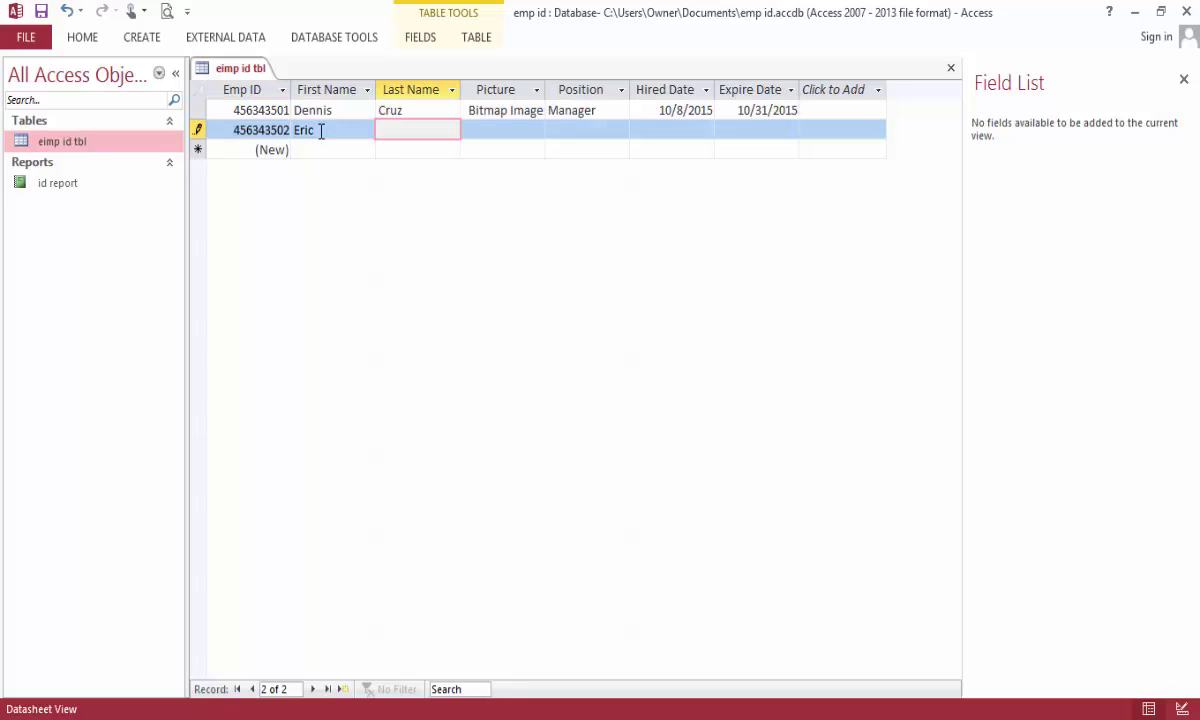
pyautogui.write('Doe')
pyautogui.press('Tab')
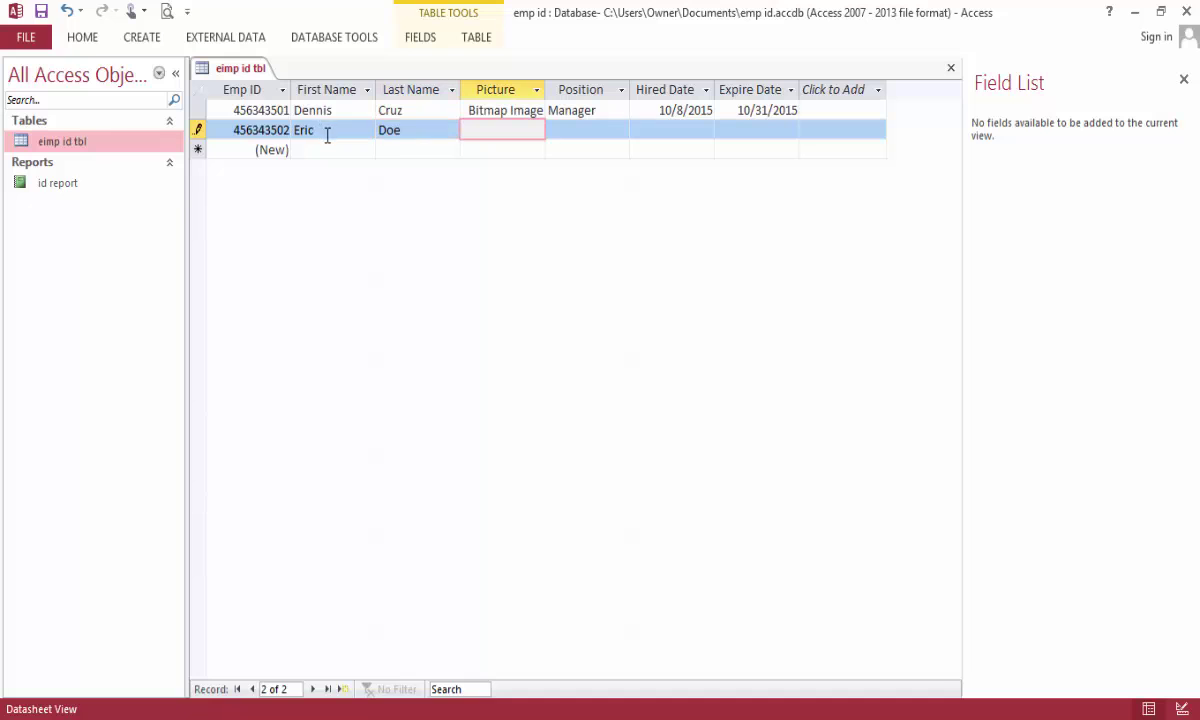
# Insert a Bitmap Image into Picture, paste TPhoto_00006 from file in Paint, and return to Access.
pyautogui.rightClick(535, 133)
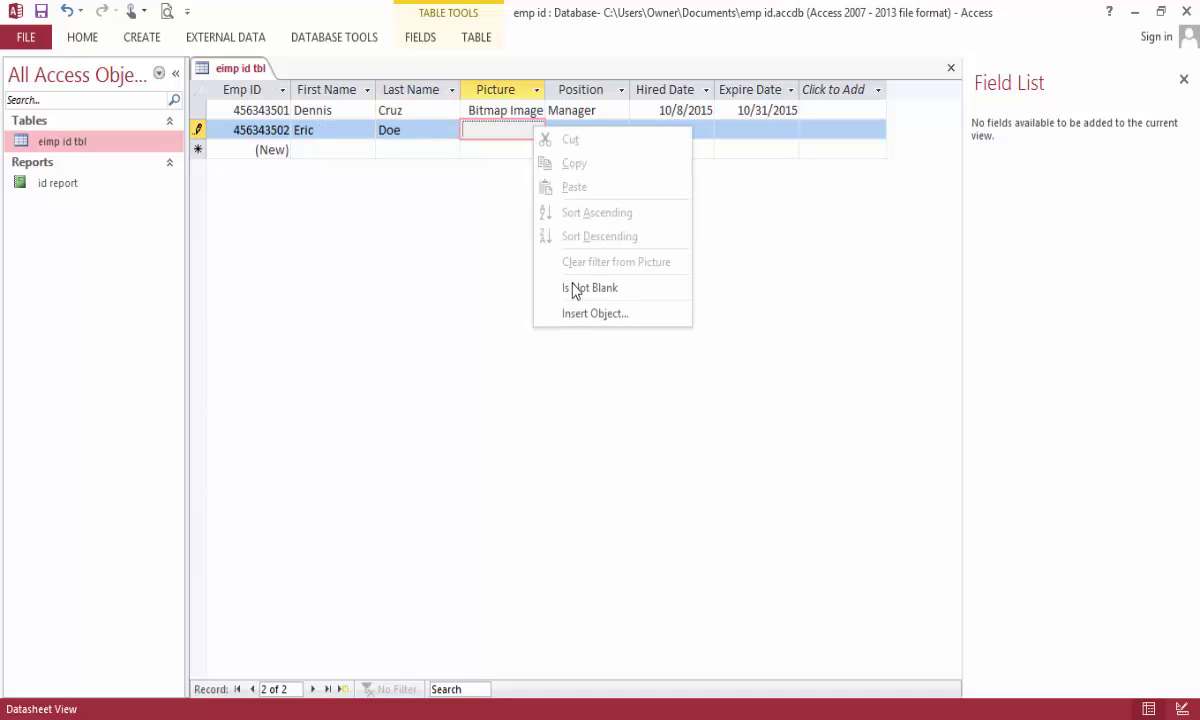
pyautogui.click(578, 315)
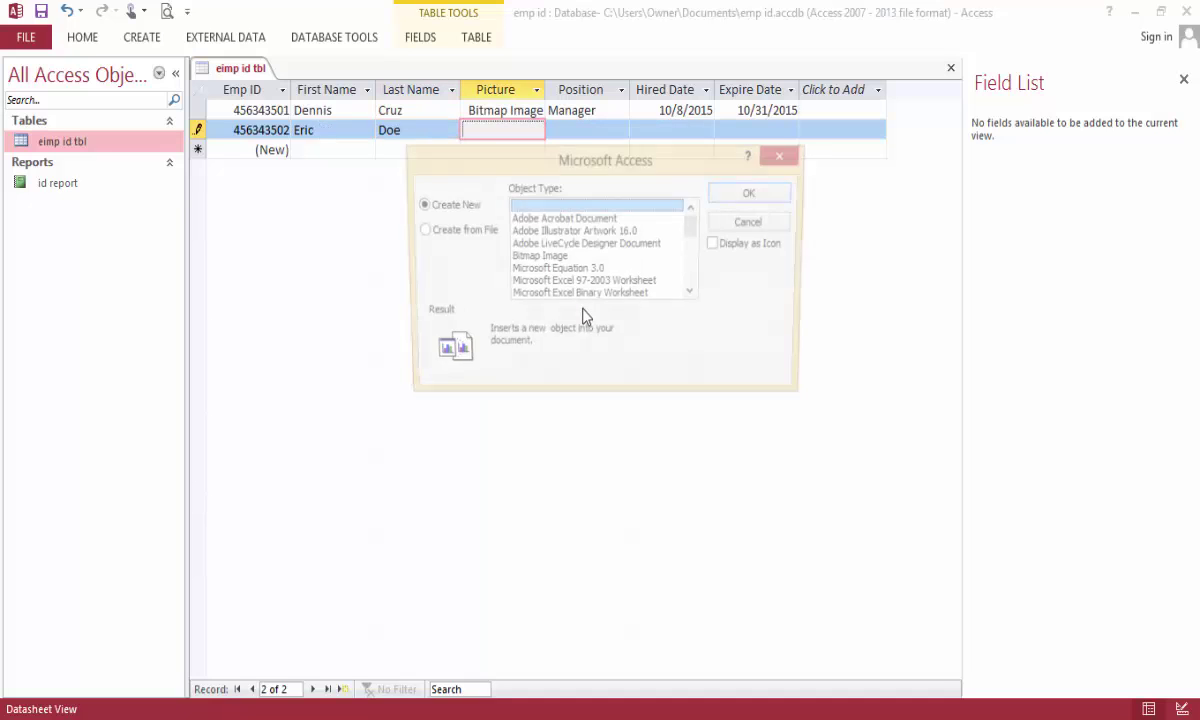
pyautogui.click(535, 257)
pyautogui.click(753, 193)
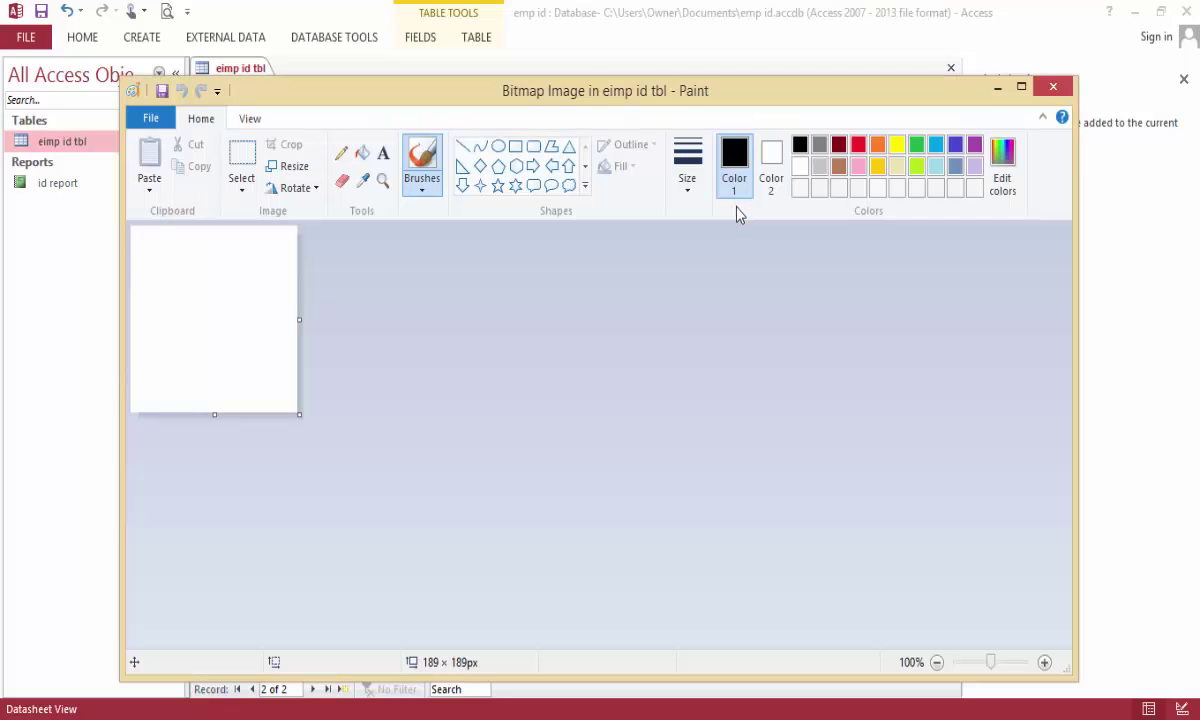
pyautogui.click(148, 182)
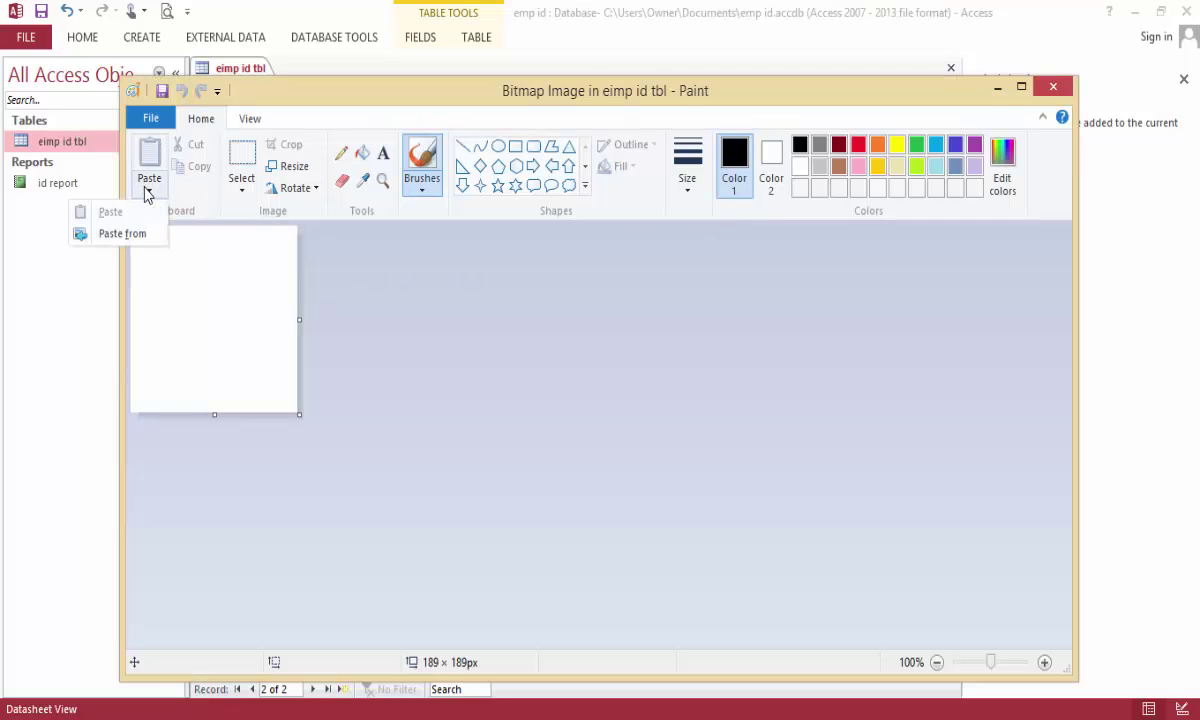
pyautogui.click(147, 241)
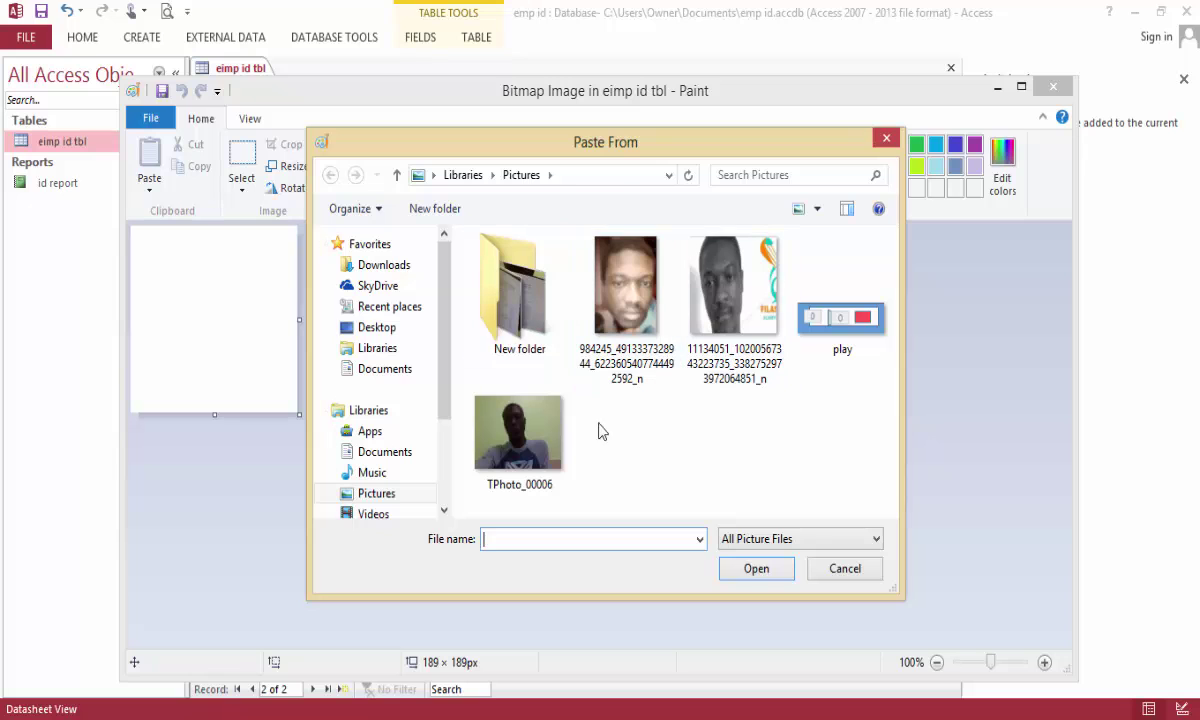
pyautogui.doubleClick(530, 425)
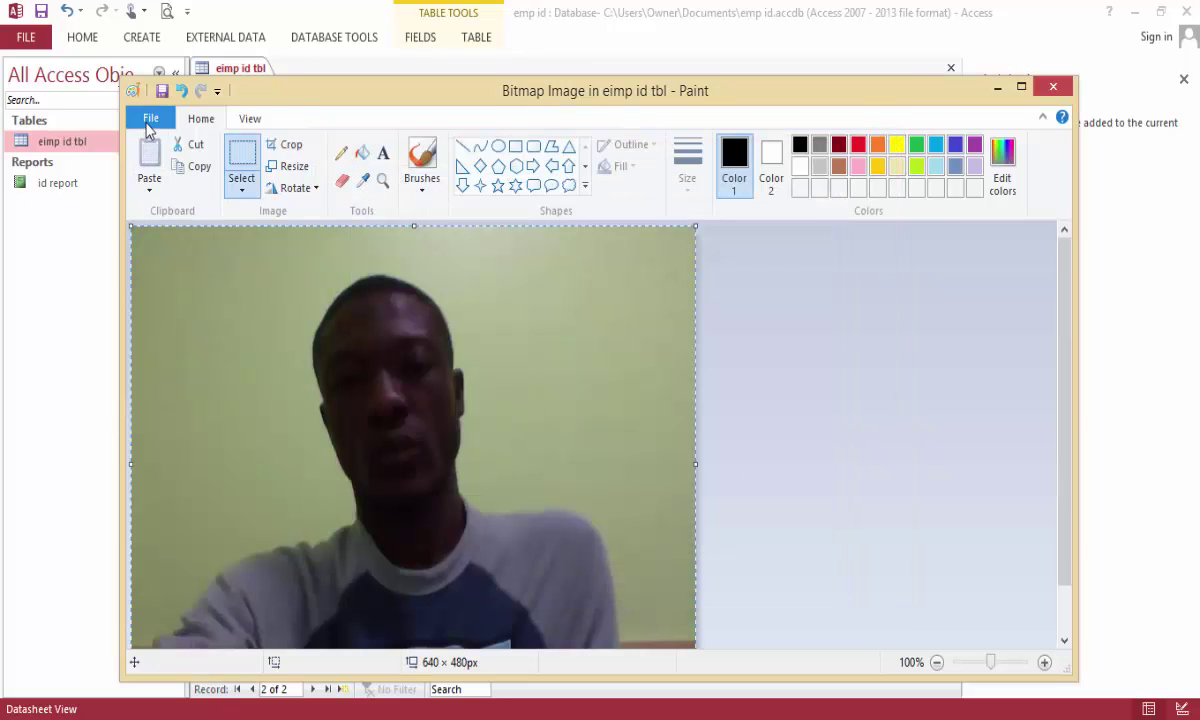
pyautogui.click(150, 118)
pyautogui.click(201, 463)
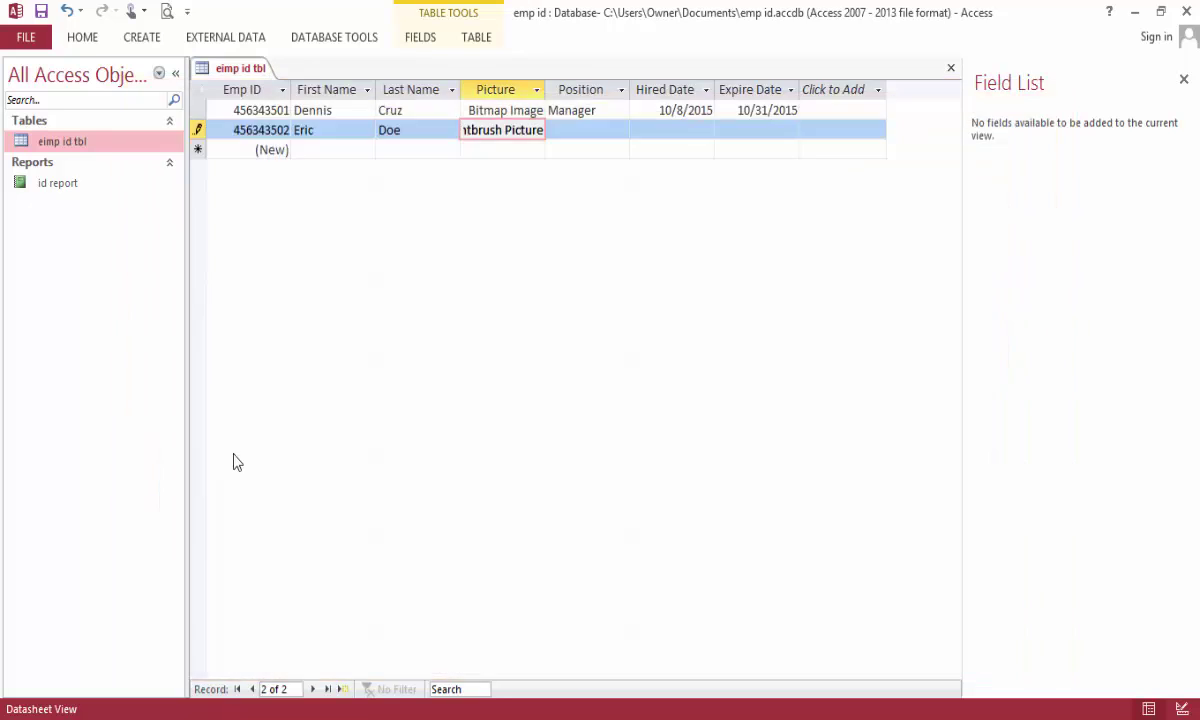
# Set Position to Supervisor, Hired Date to 10/8/2015 and Expire Date to 10/31/2015.
pyautogui.click(611, 128)
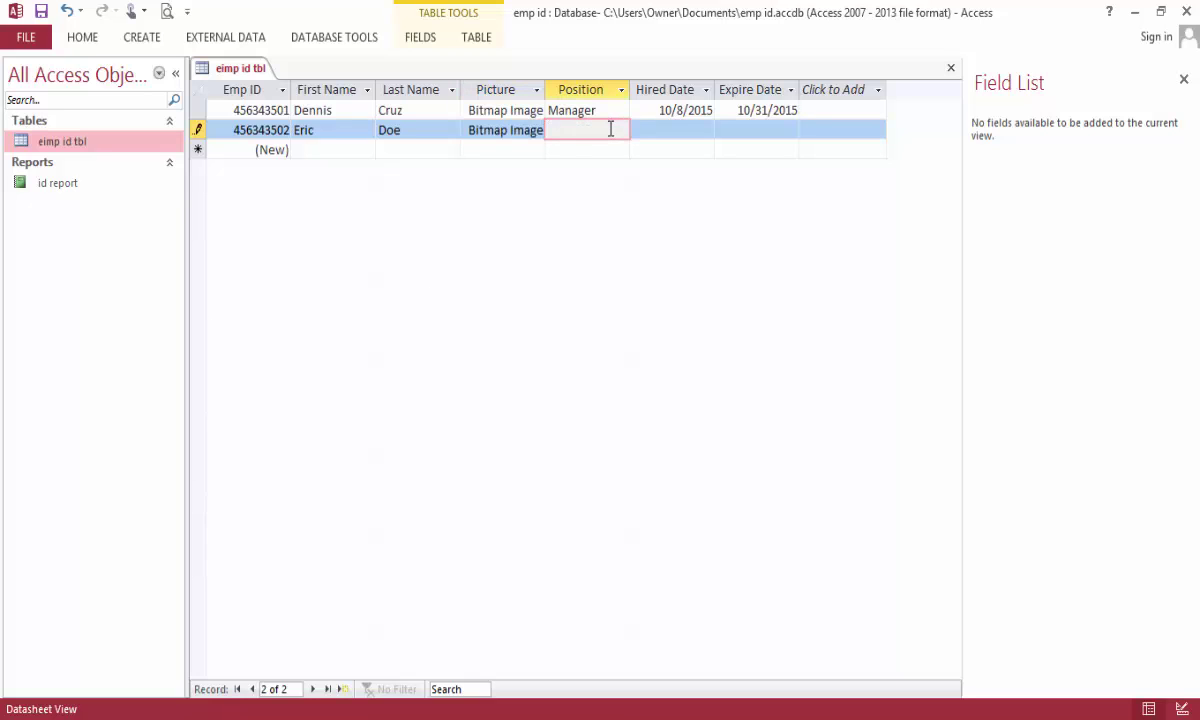
pyautogui.write('Supervisor')
pyautogui.press('Tab')
pyautogui.click(722, 130)
pyautogui.click(647, 287)
pyautogui.click(789, 128)
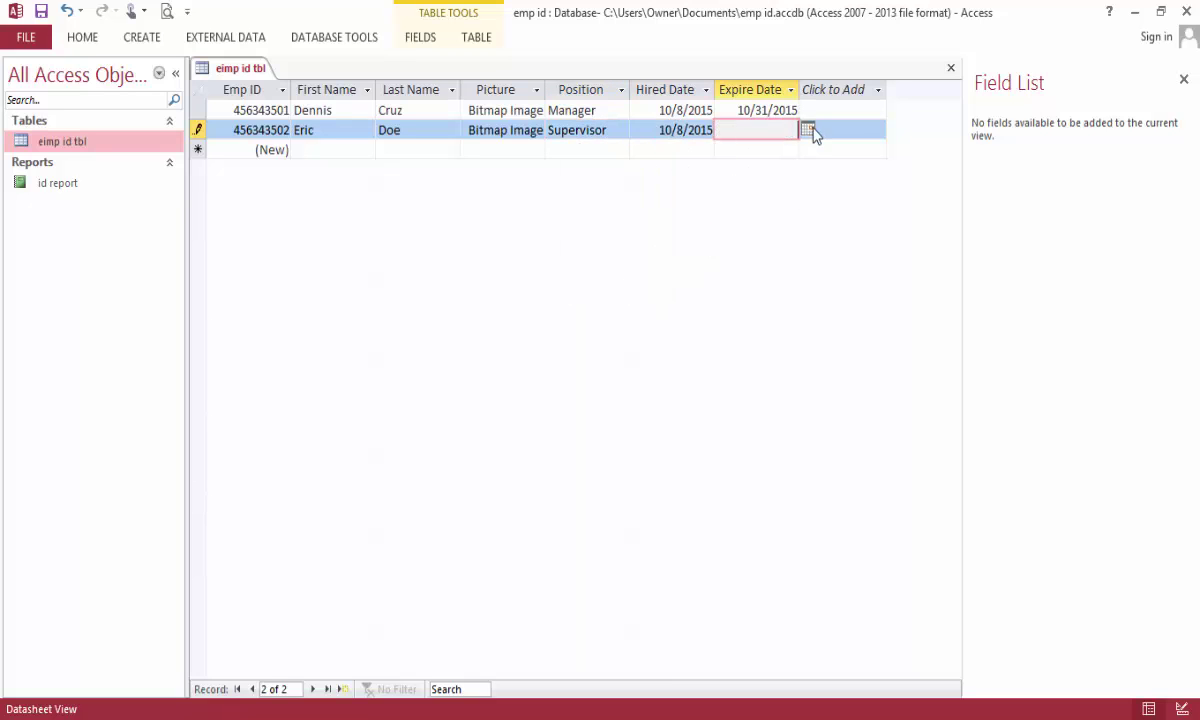
pyautogui.click(807, 130)
pyautogui.click(750, 288)
pyautogui.click(809, 131)
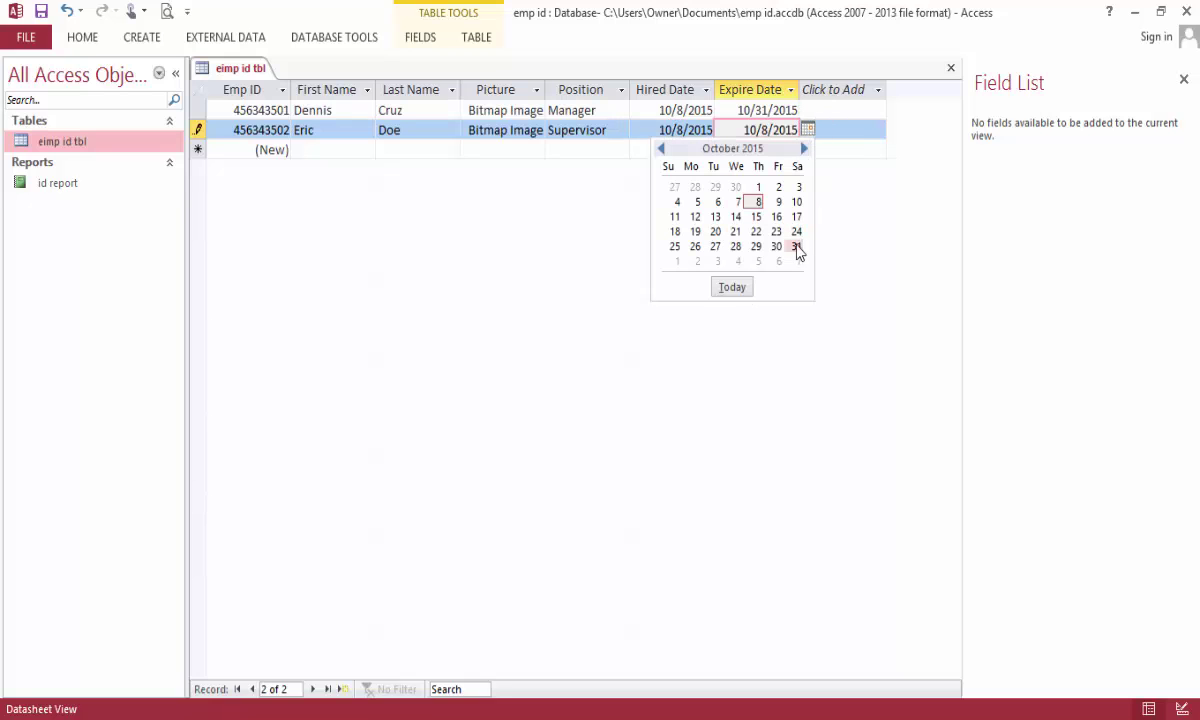
pyautogui.click(797, 245)
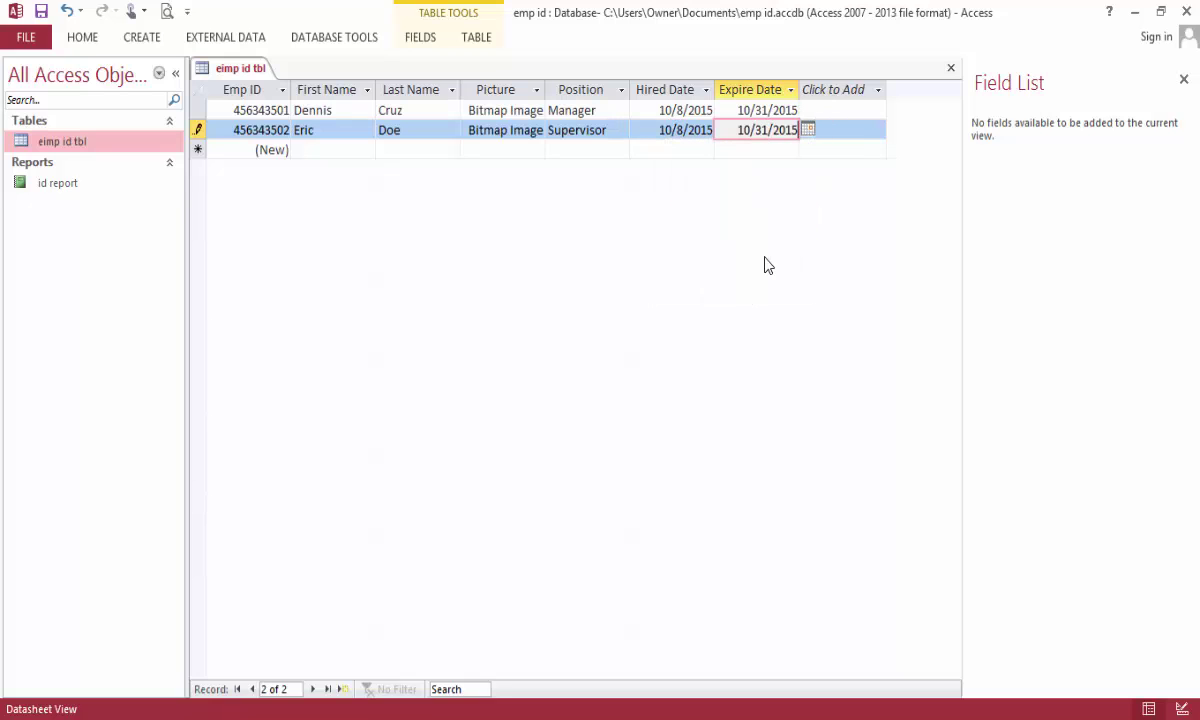
# Save the record and close all open objects.
pyautogui.click(41, 11)
pyautogui.rightClick(212, 66)
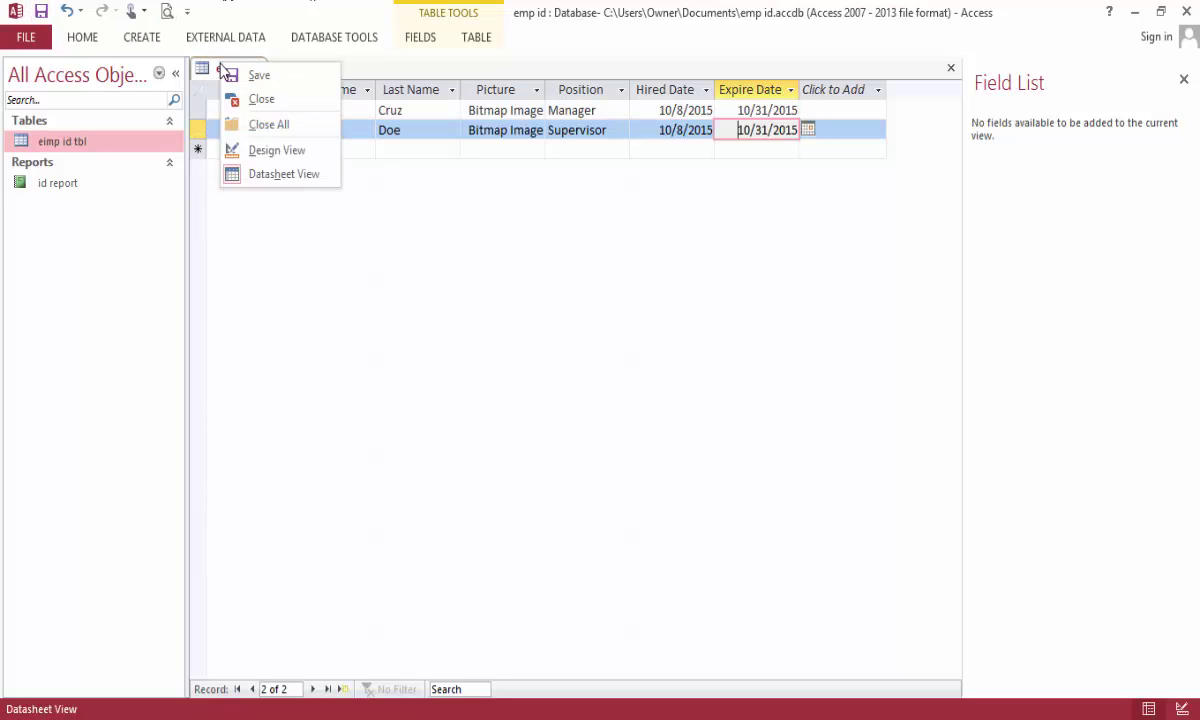
pyautogui.click(262, 123)
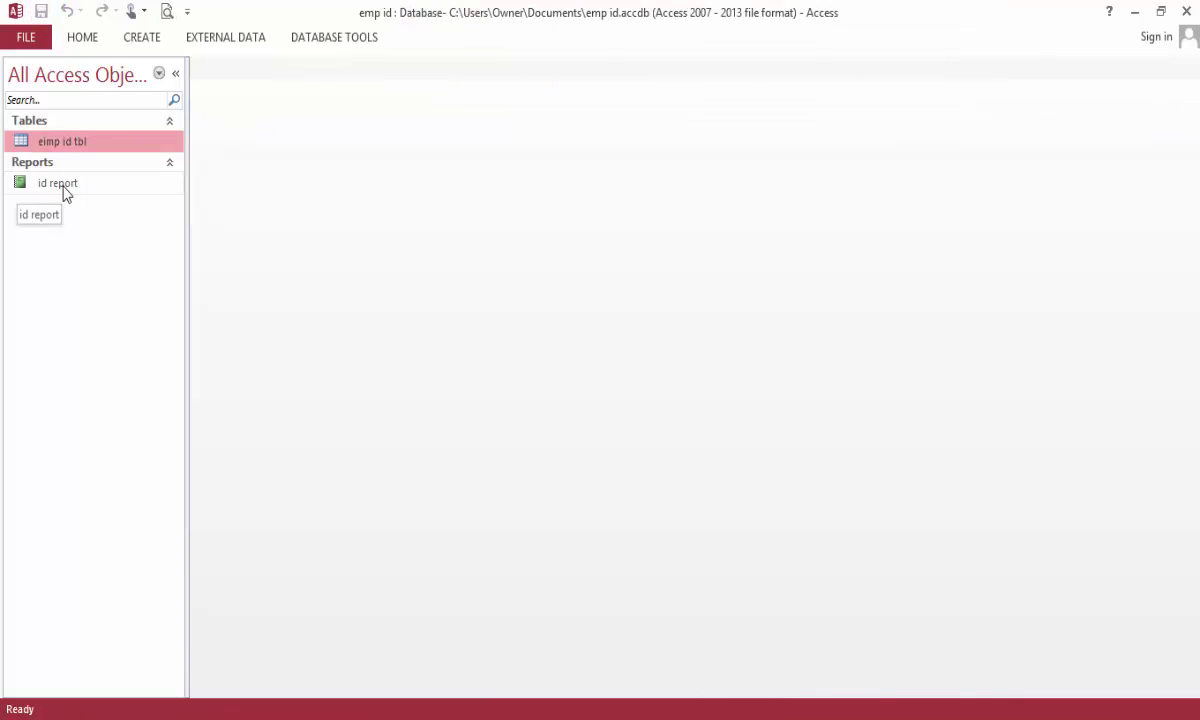
# Open the id report and scroll through the Manager and Supervisor ID cards.
pyautogui.doubleClick(64, 190)
pyautogui.scroll(-3, 785, 252)
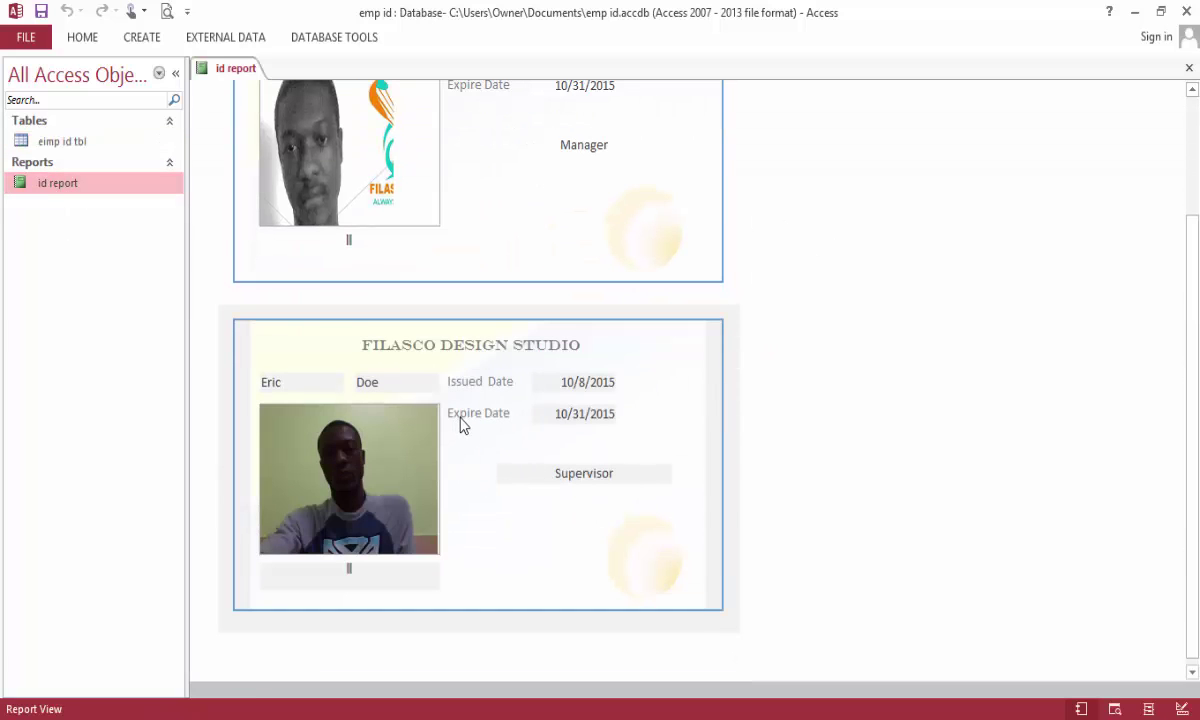
pyautogui.scroll(-1, 485, 383)
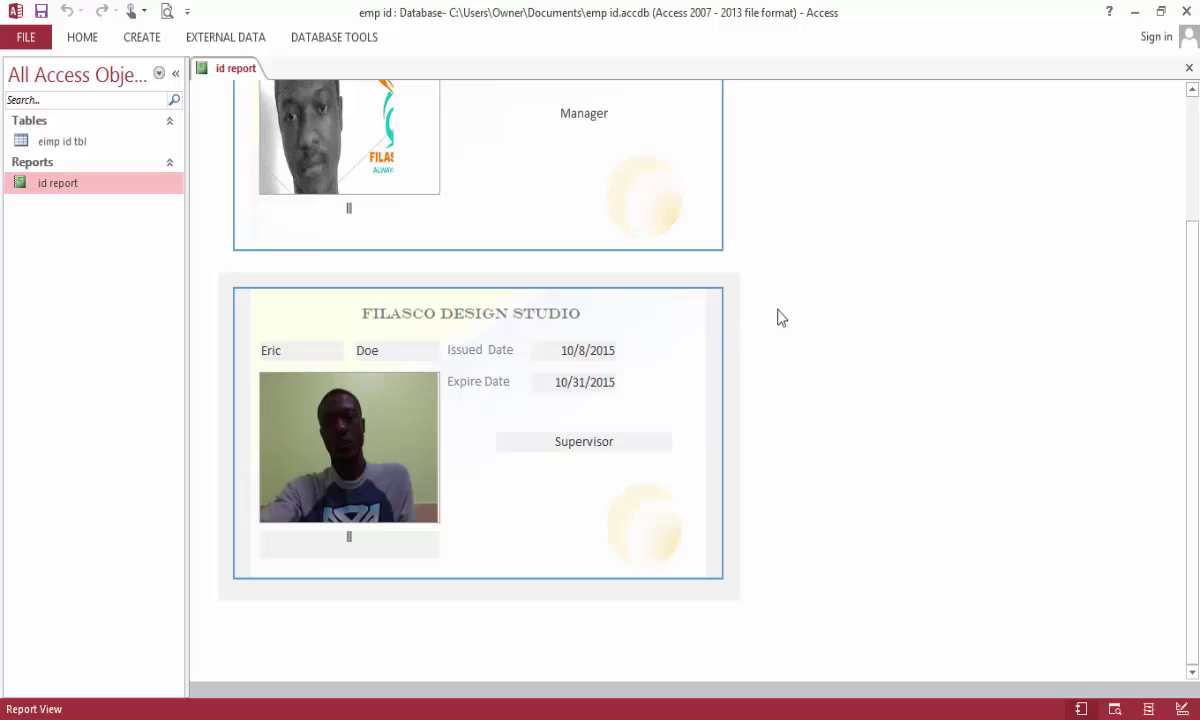
pyautogui.scroll(3, 890, 258)
pyautogui.scroll(-4, 855, 249)
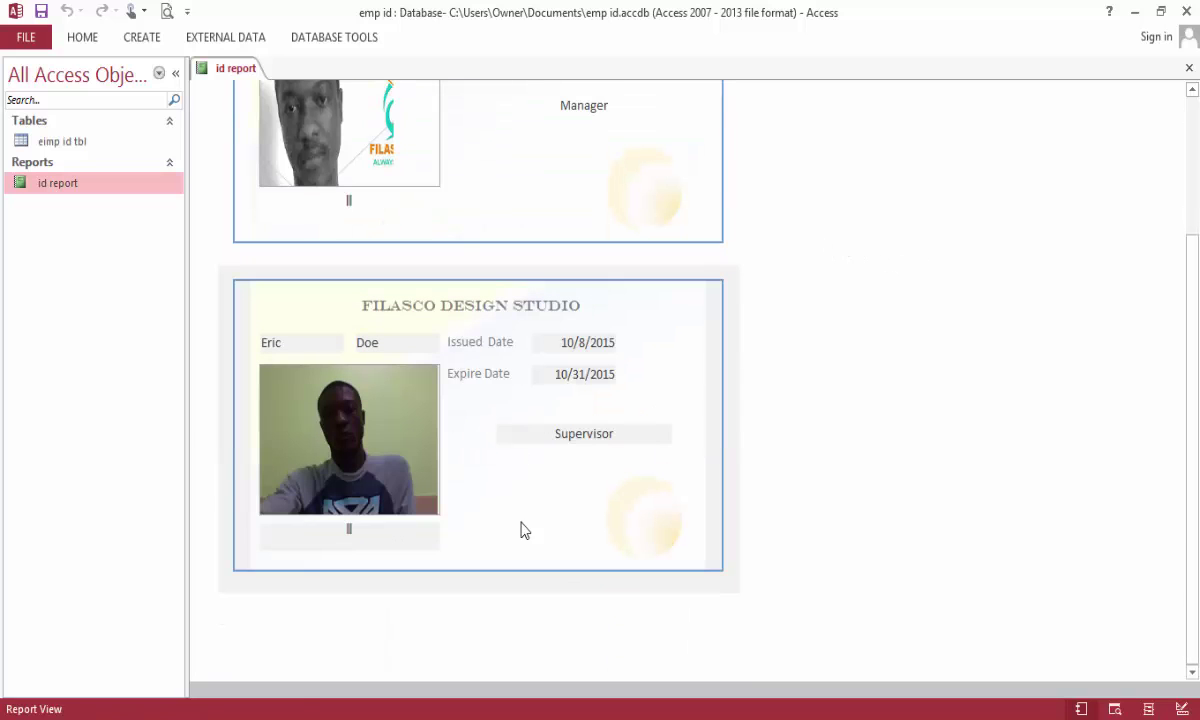
pyautogui.scroll(1, 790, 278)
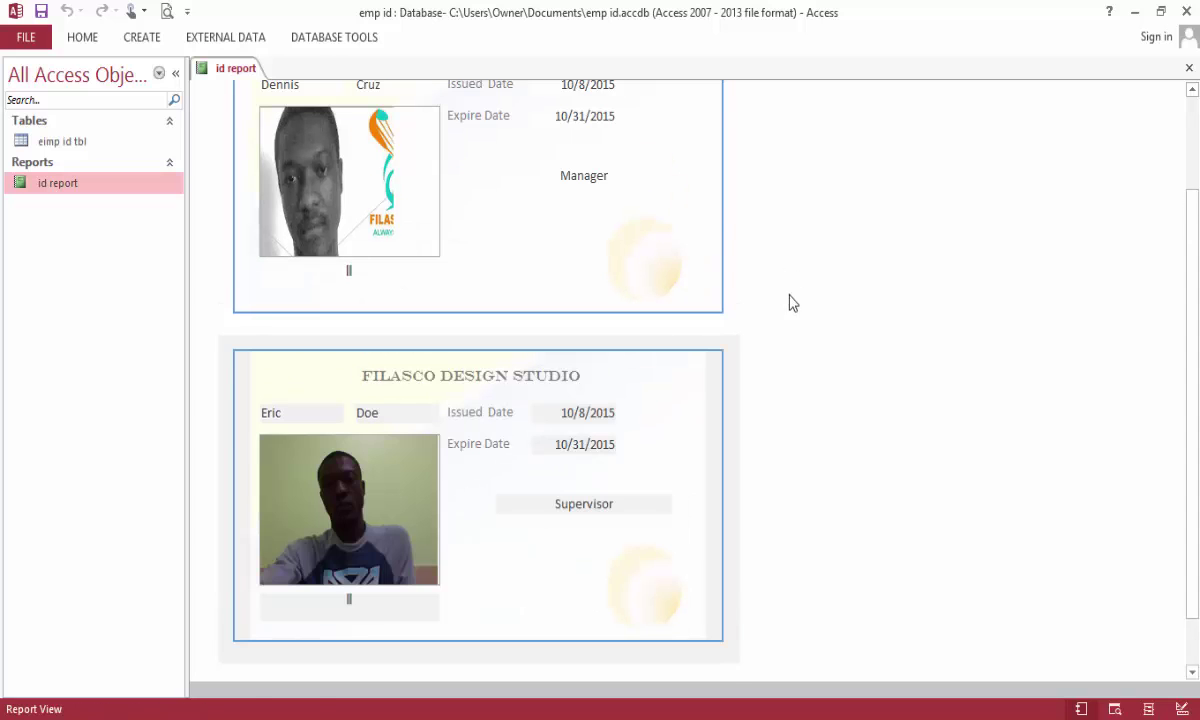
pyautogui.scroll(2, 805, 304)
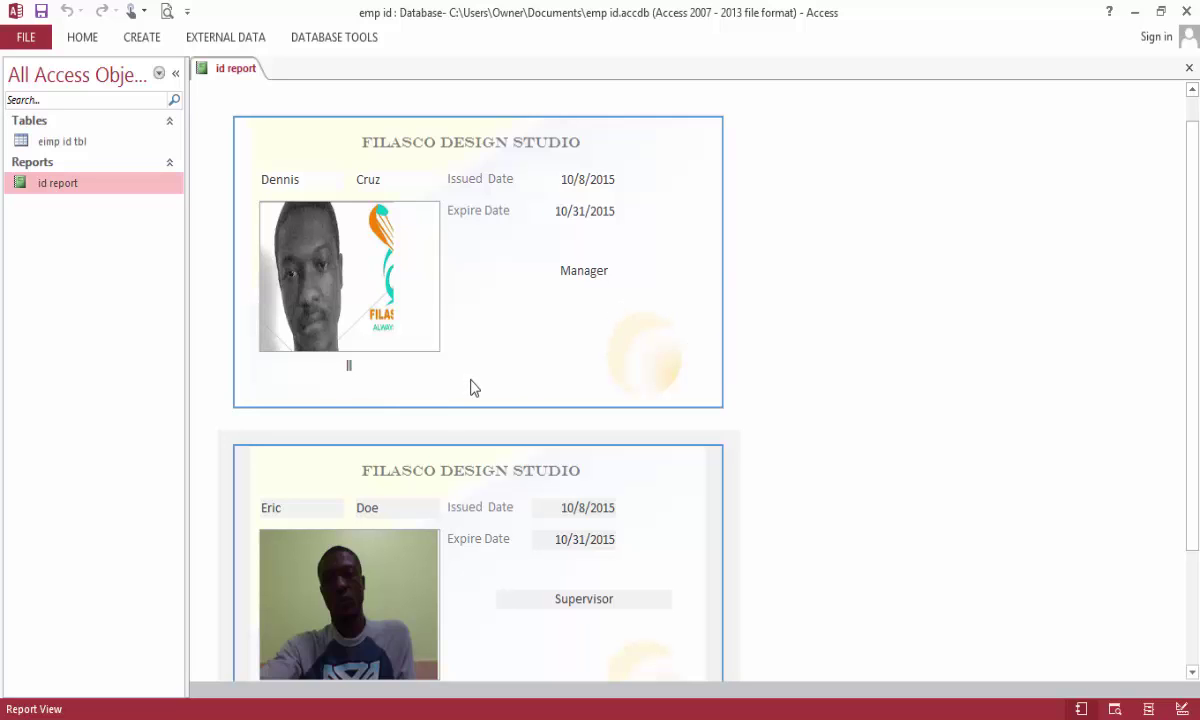
pyautogui.scroll(-1, 483, 376)
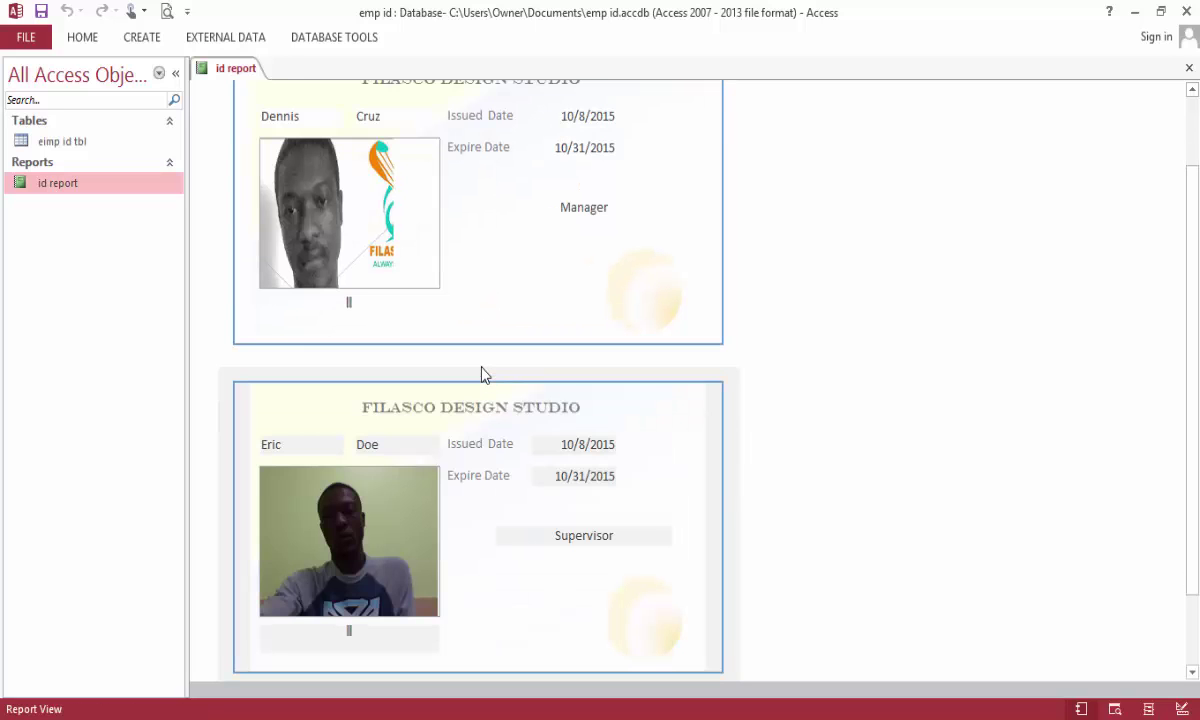